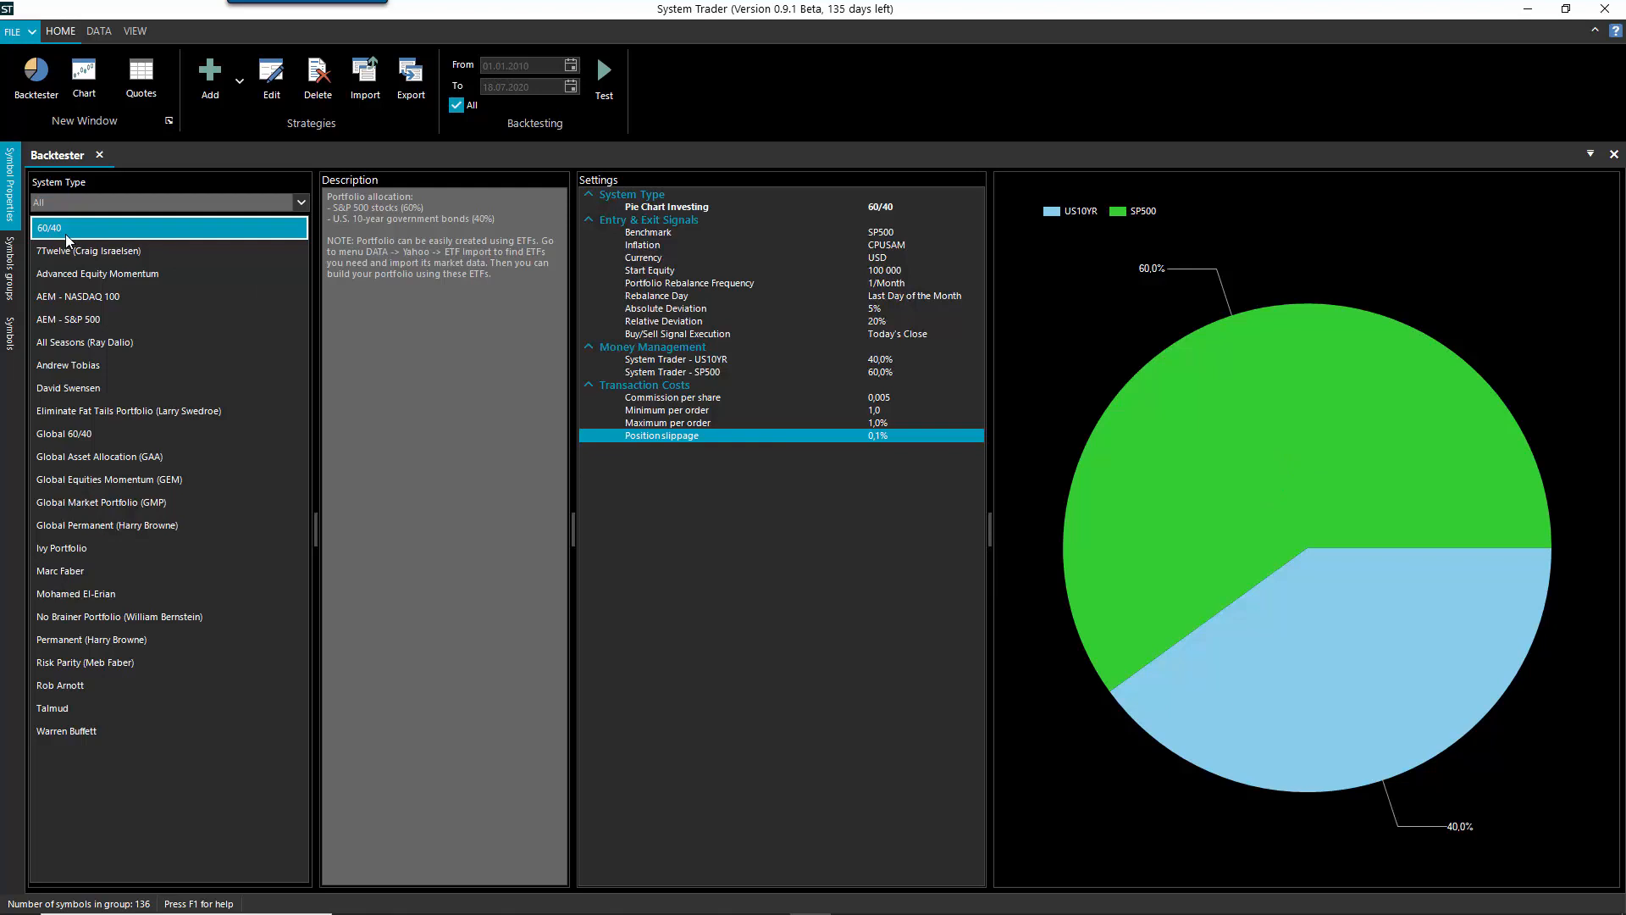
# - Compare the portfolio allocations of the Global 60/40, Global Permanent and 60/40 strategies, ending with 60/40 selected
pyautogui.click(88, 437)
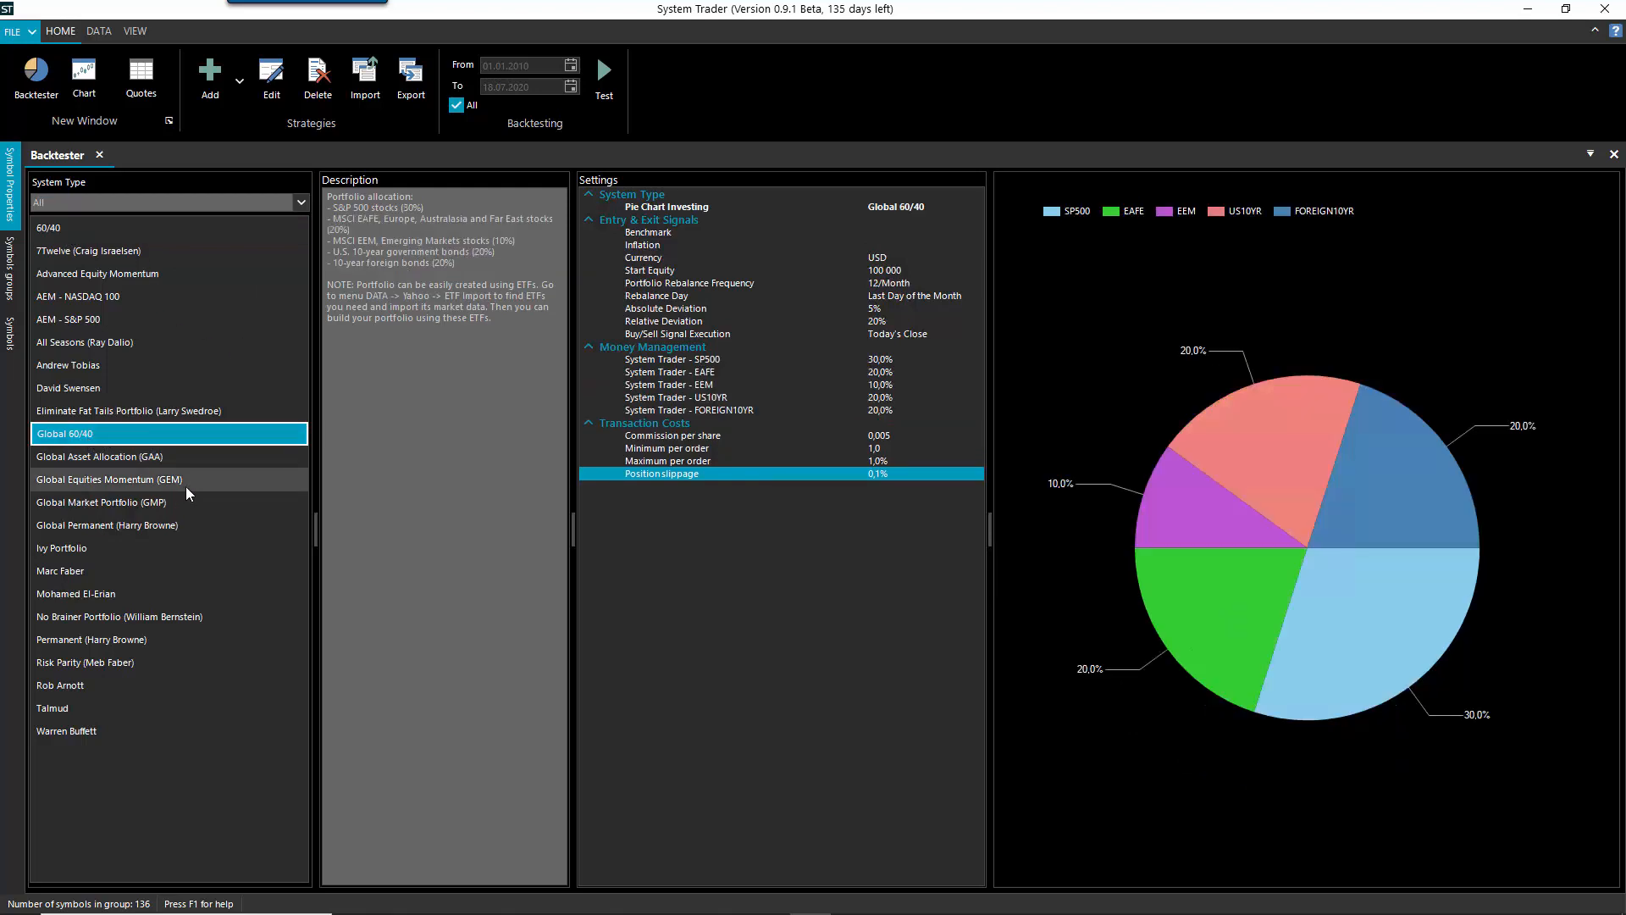
pyautogui.click(161, 526)
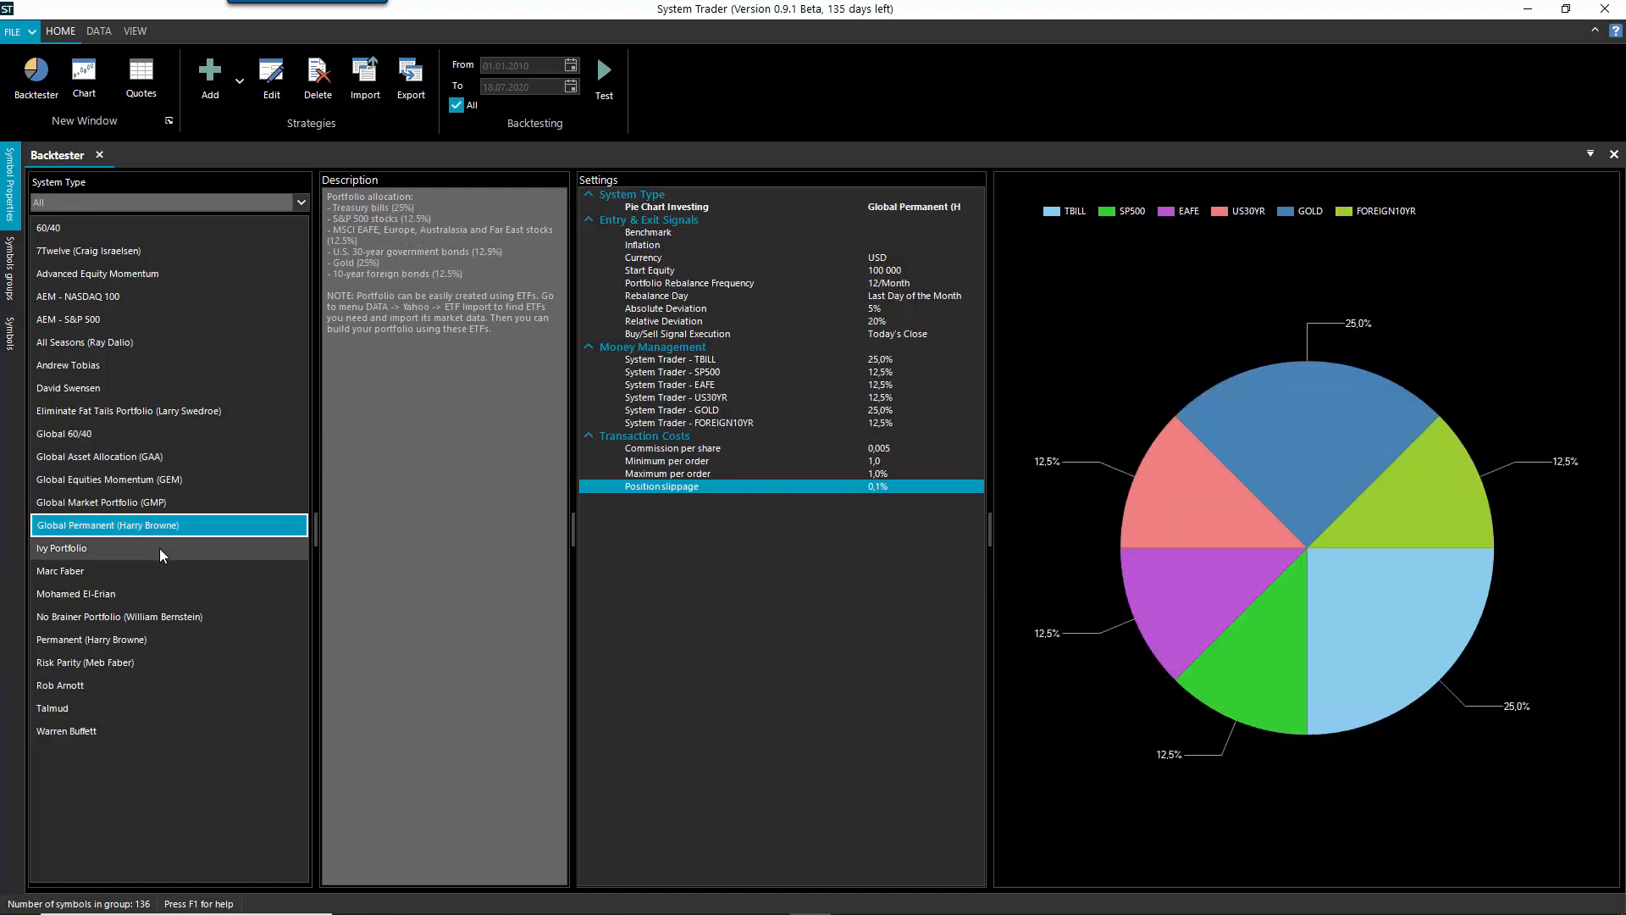
pyautogui.click(103, 231)
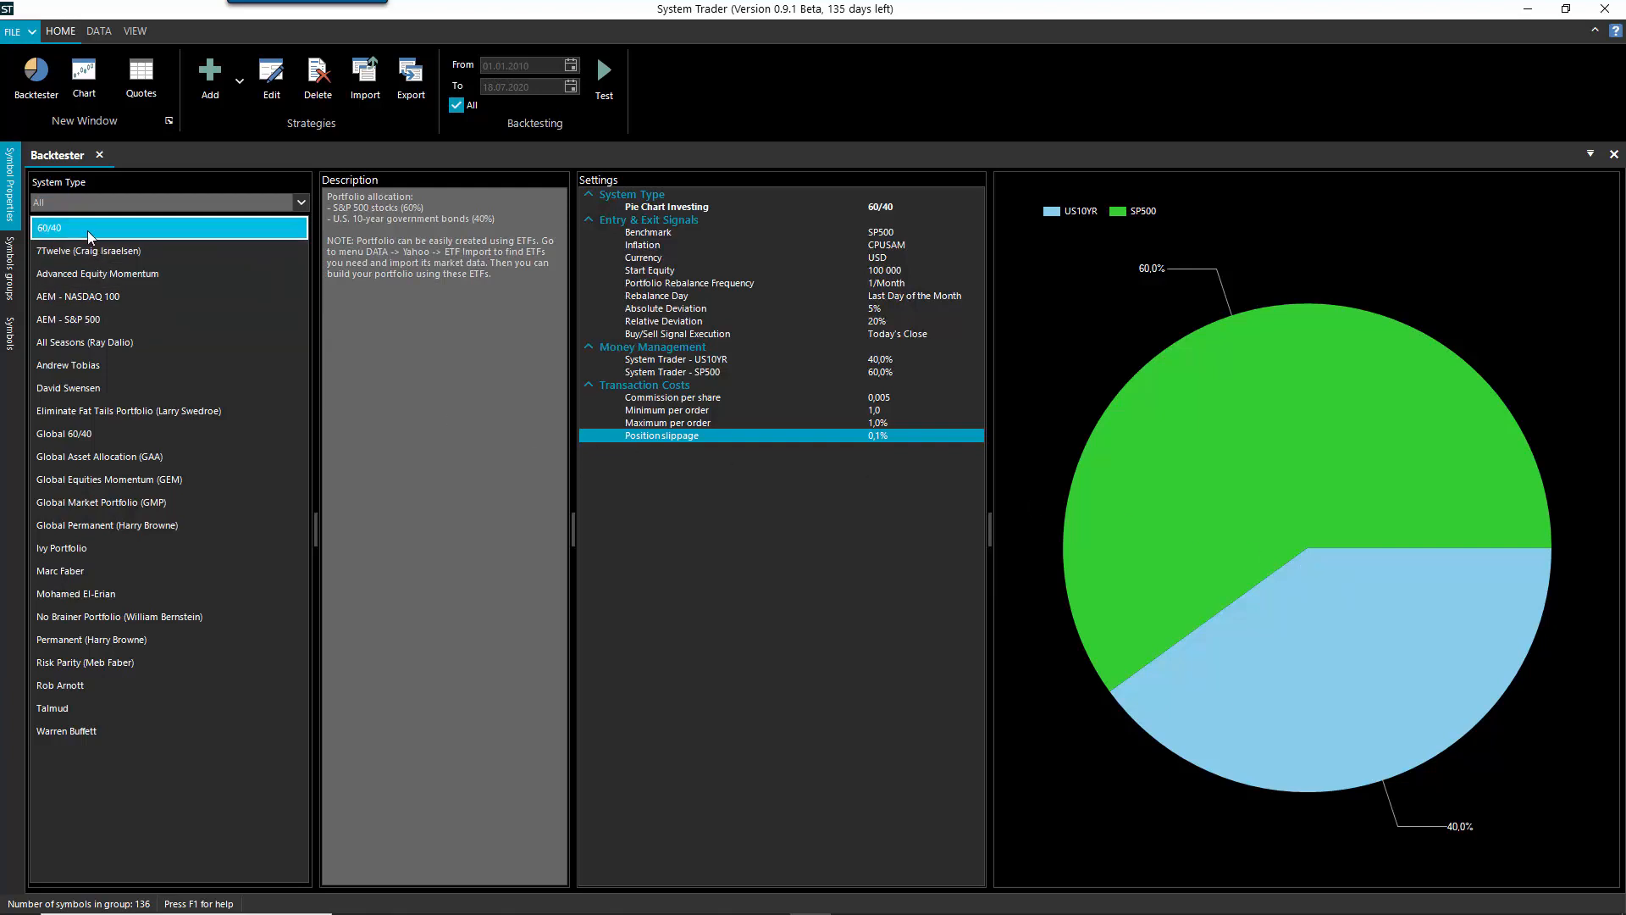
# - Open the 60/40 strategy's Money Management settings and bring up the System Trader symbols available for adding to the portfolio
pyautogui.click(269, 91)
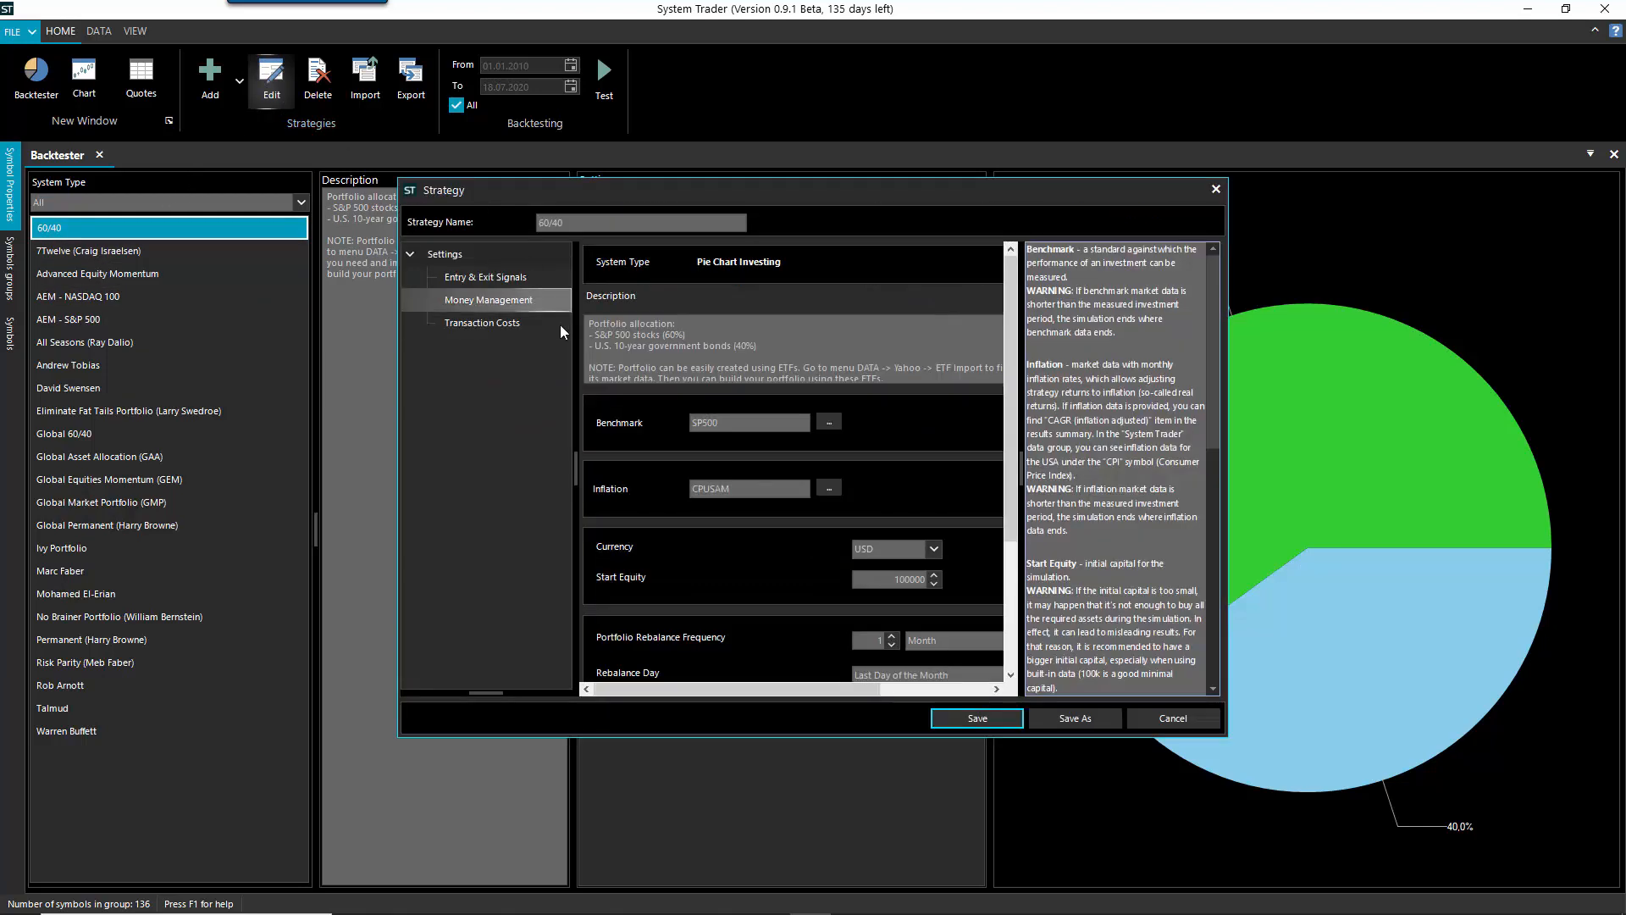
pyautogui.click(489, 300)
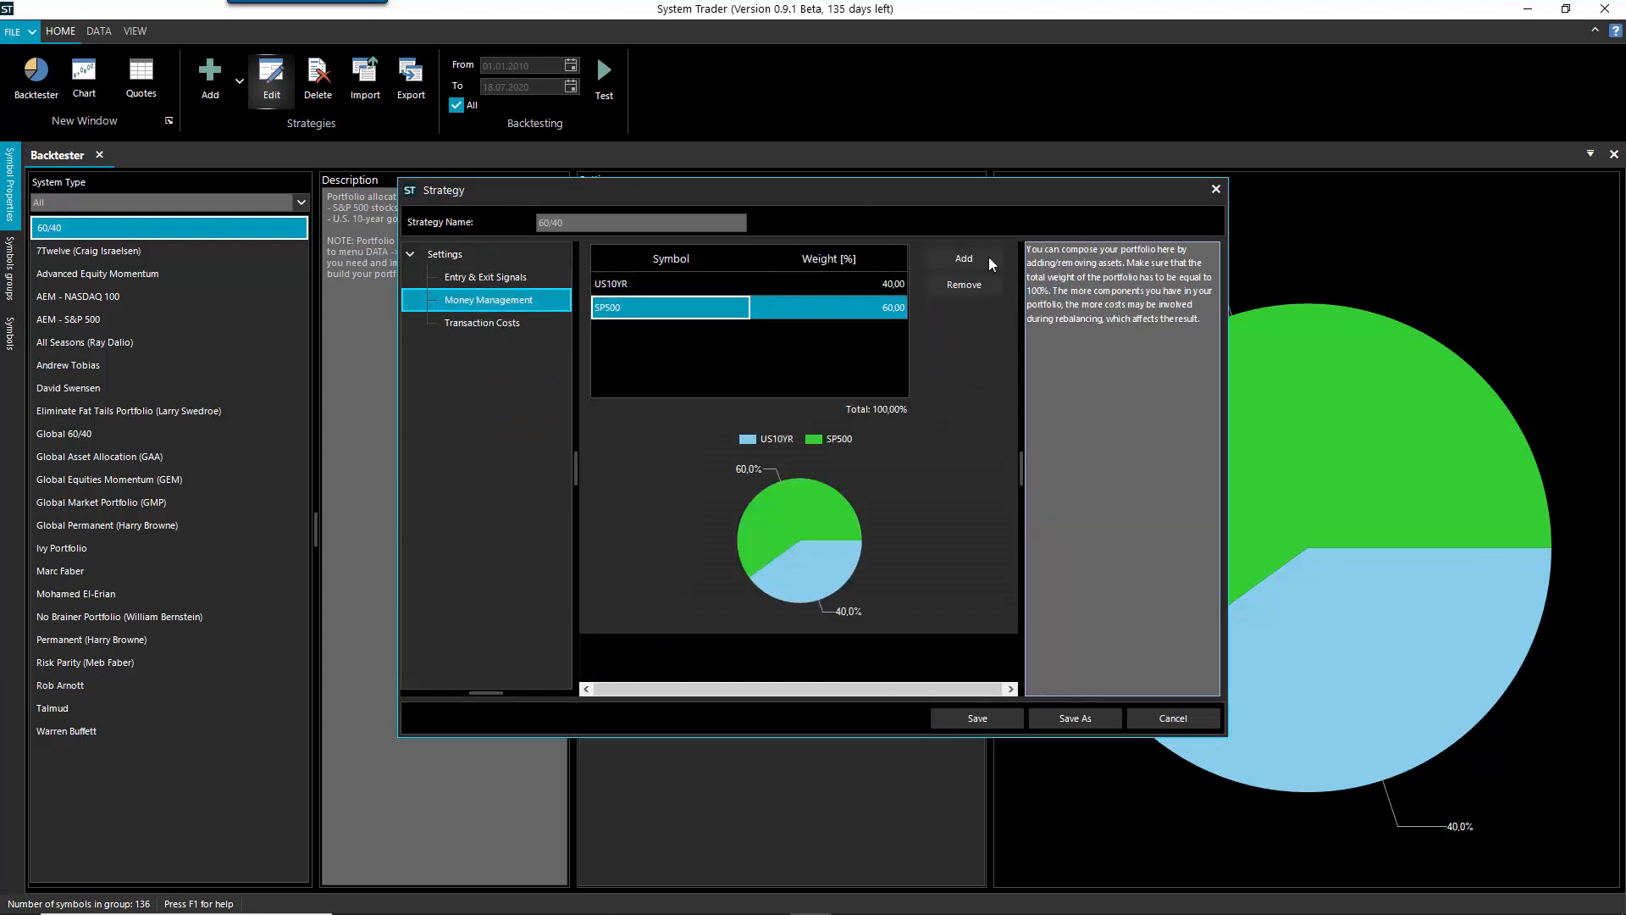
pyautogui.click(964, 258)
pyautogui.click(966, 419)
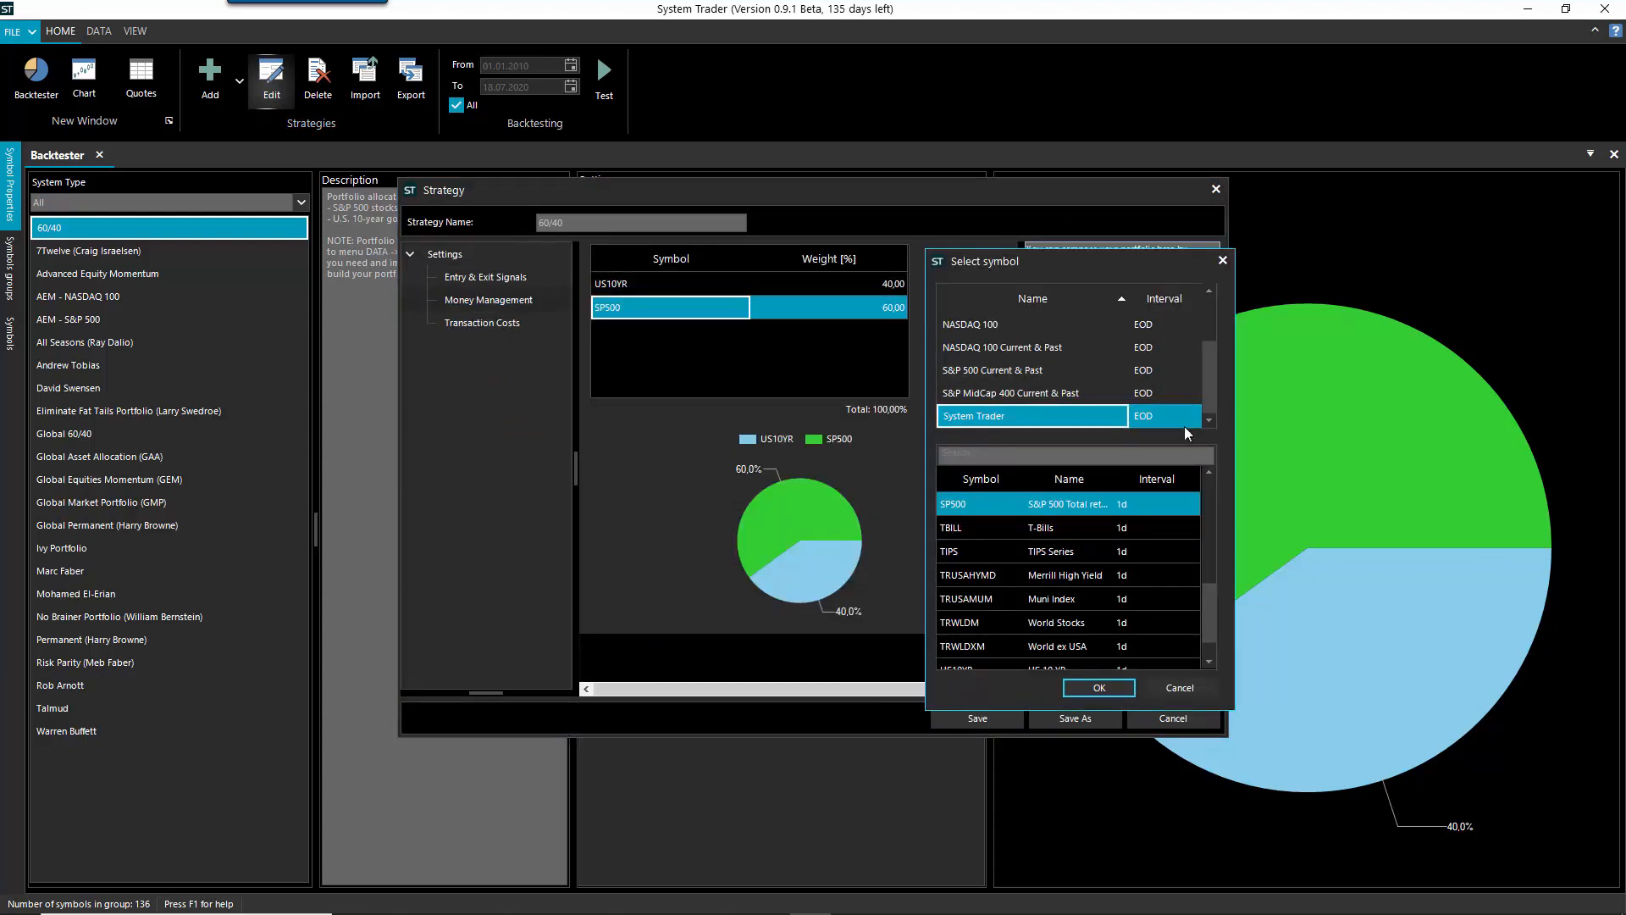
# - Examine the System Trader symbols from BIG_VALUE to NAREIT, including corporate bonds, CPI, EAFE, EEM, gold and GSCI
pyautogui.moveTo(1212, 573); pyautogui.dragTo(1223, 491)
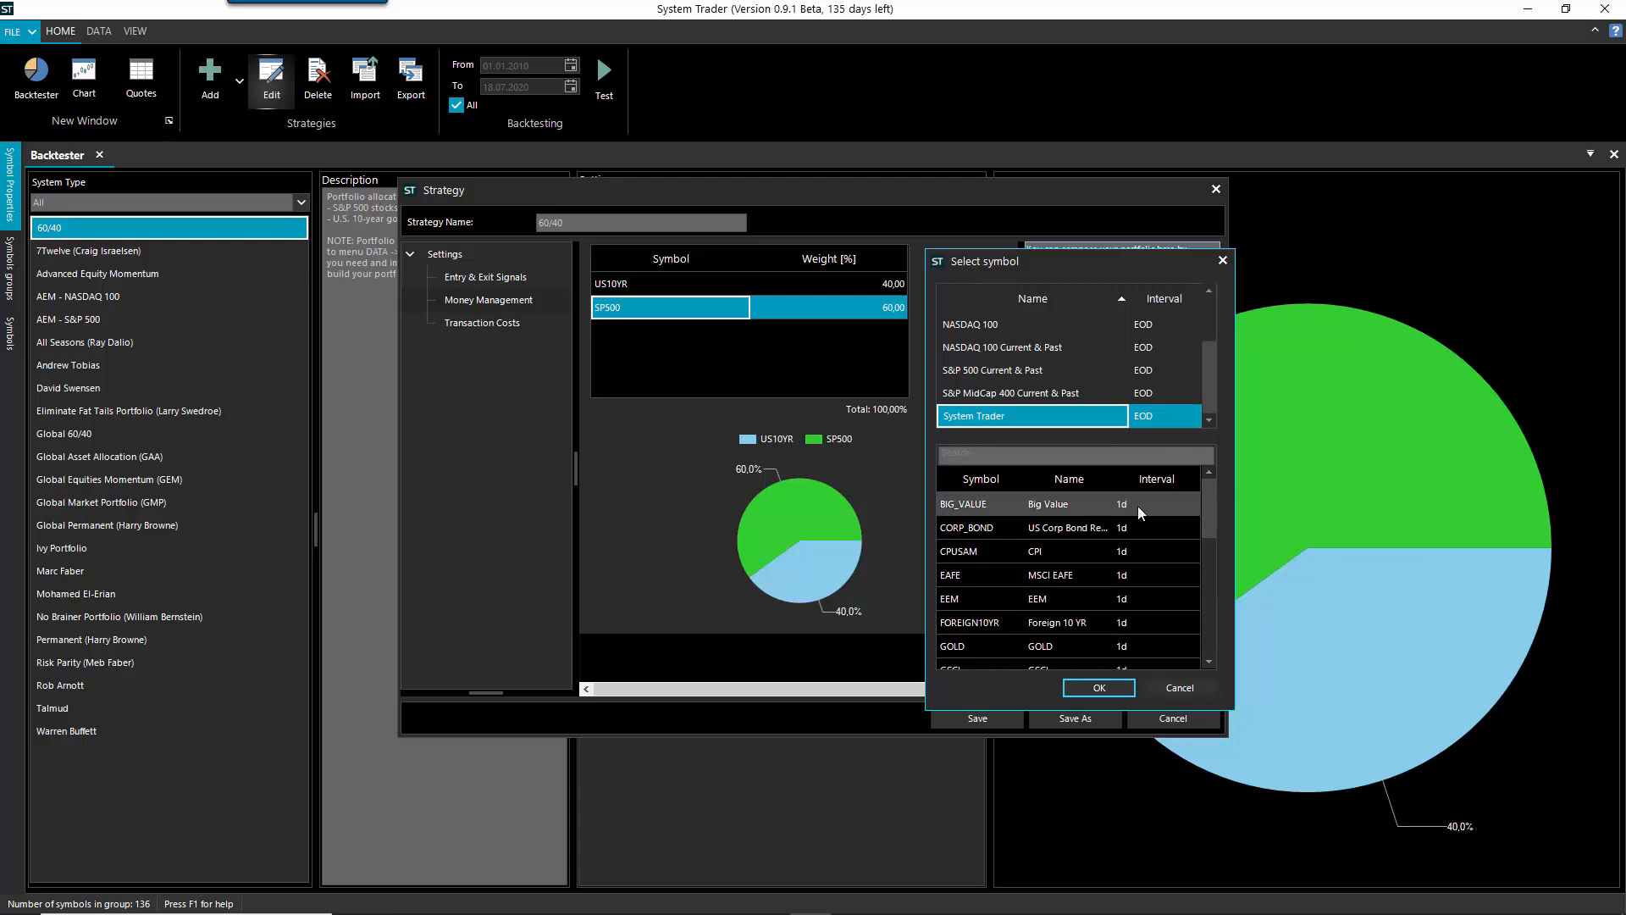
pyautogui.click(1104, 503)
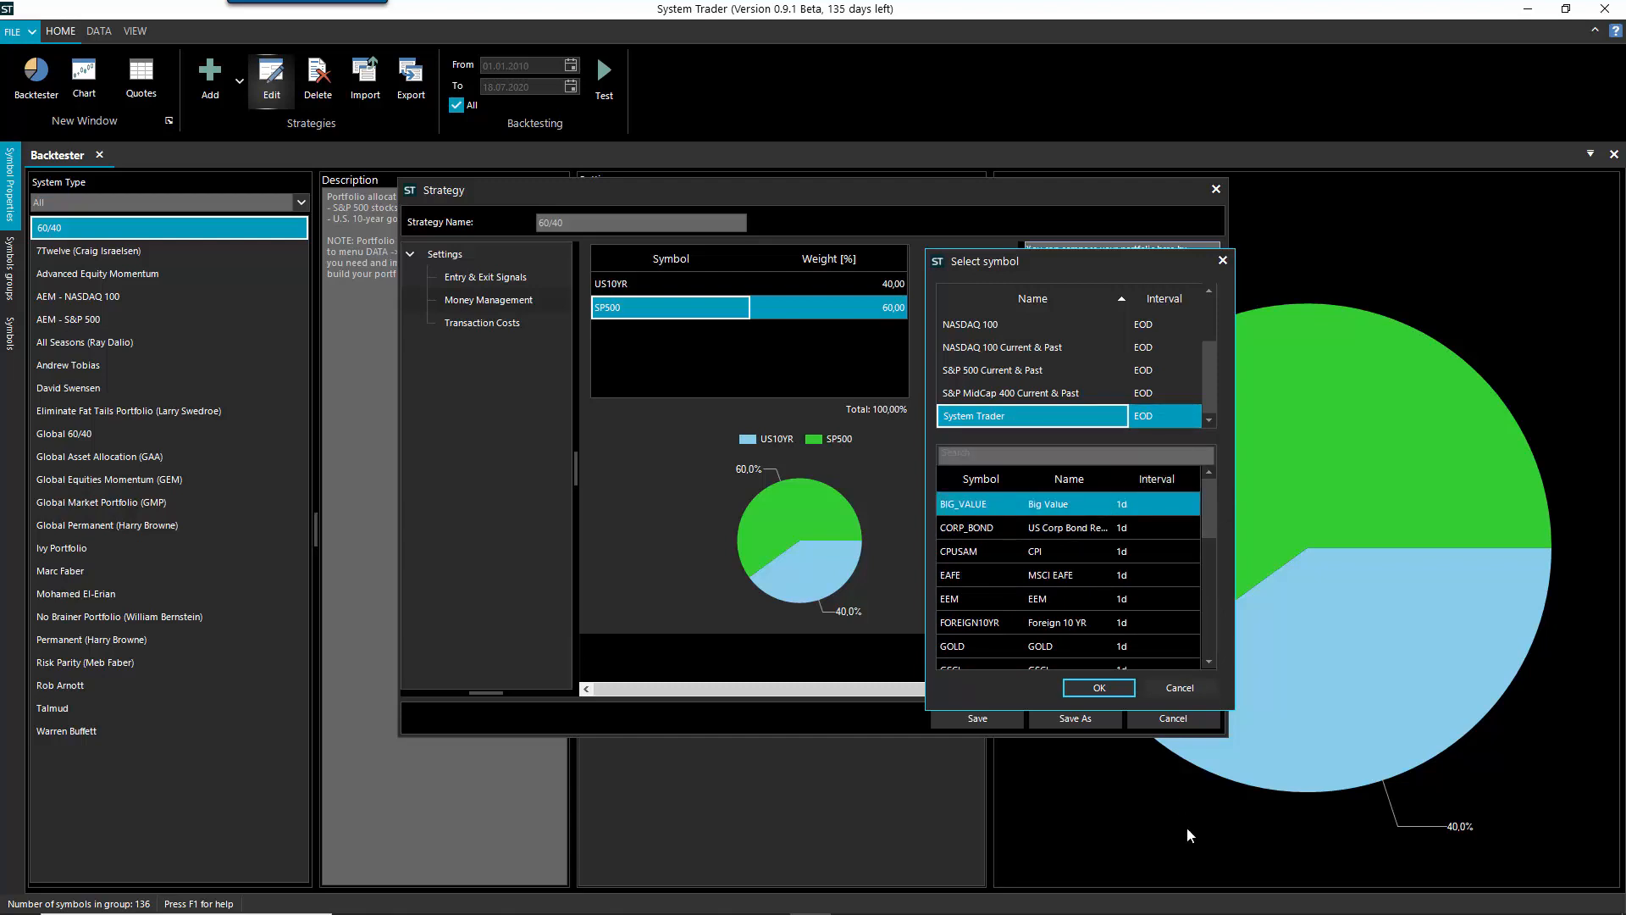
pyautogui.click(1066, 530)
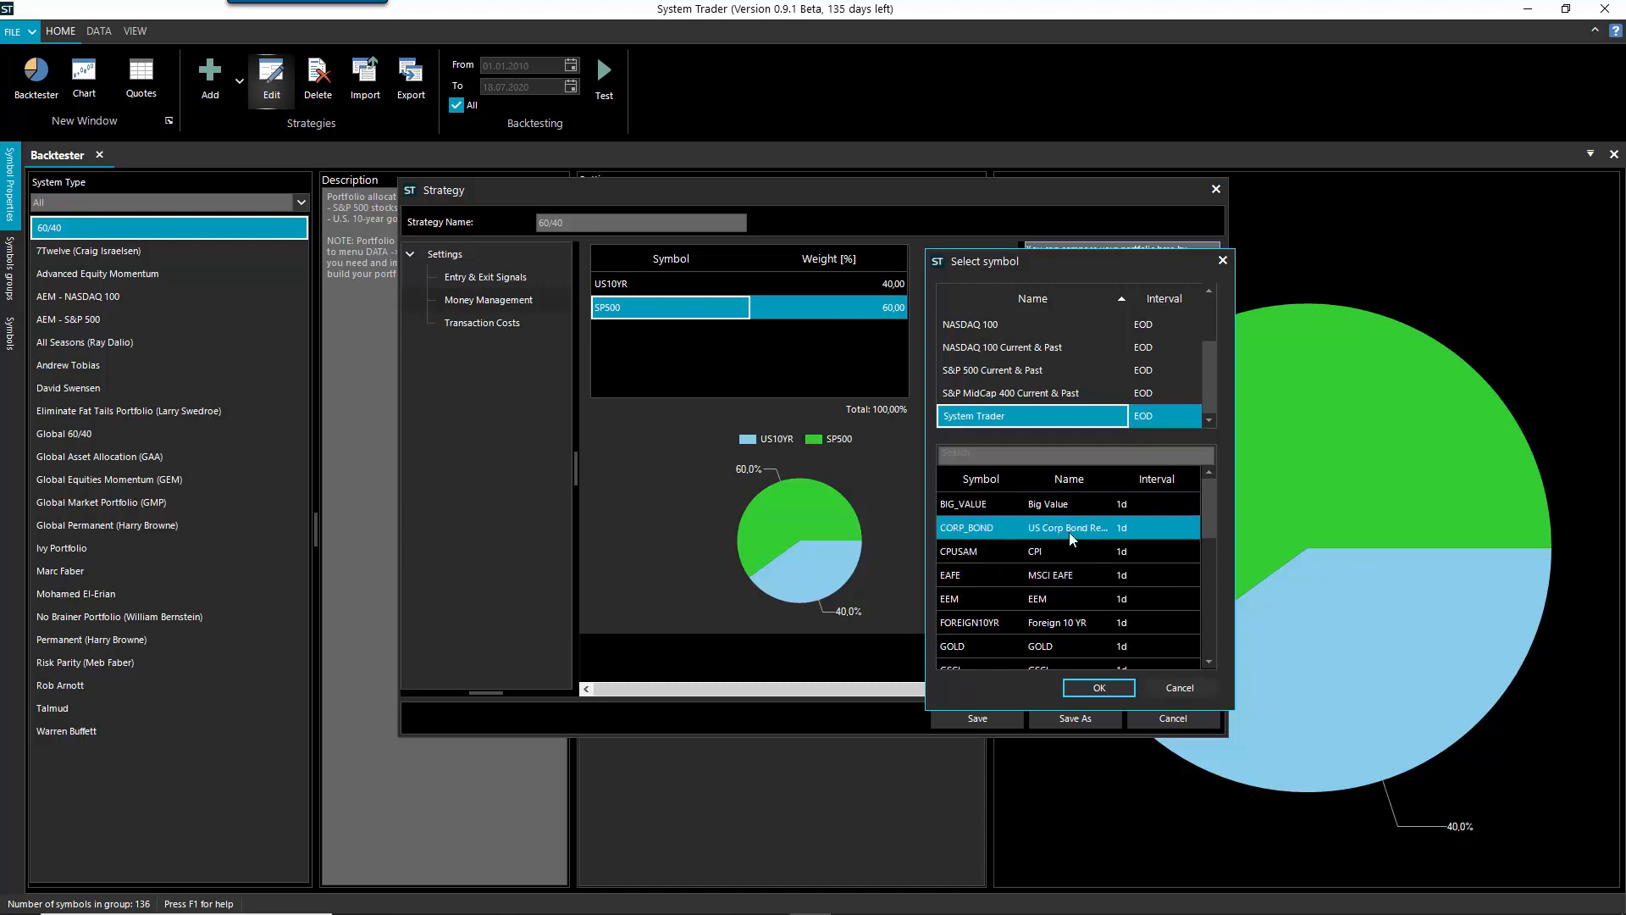
pyautogui.moveTo(1207, 511); pyautogui.dragTo(1207, 519)
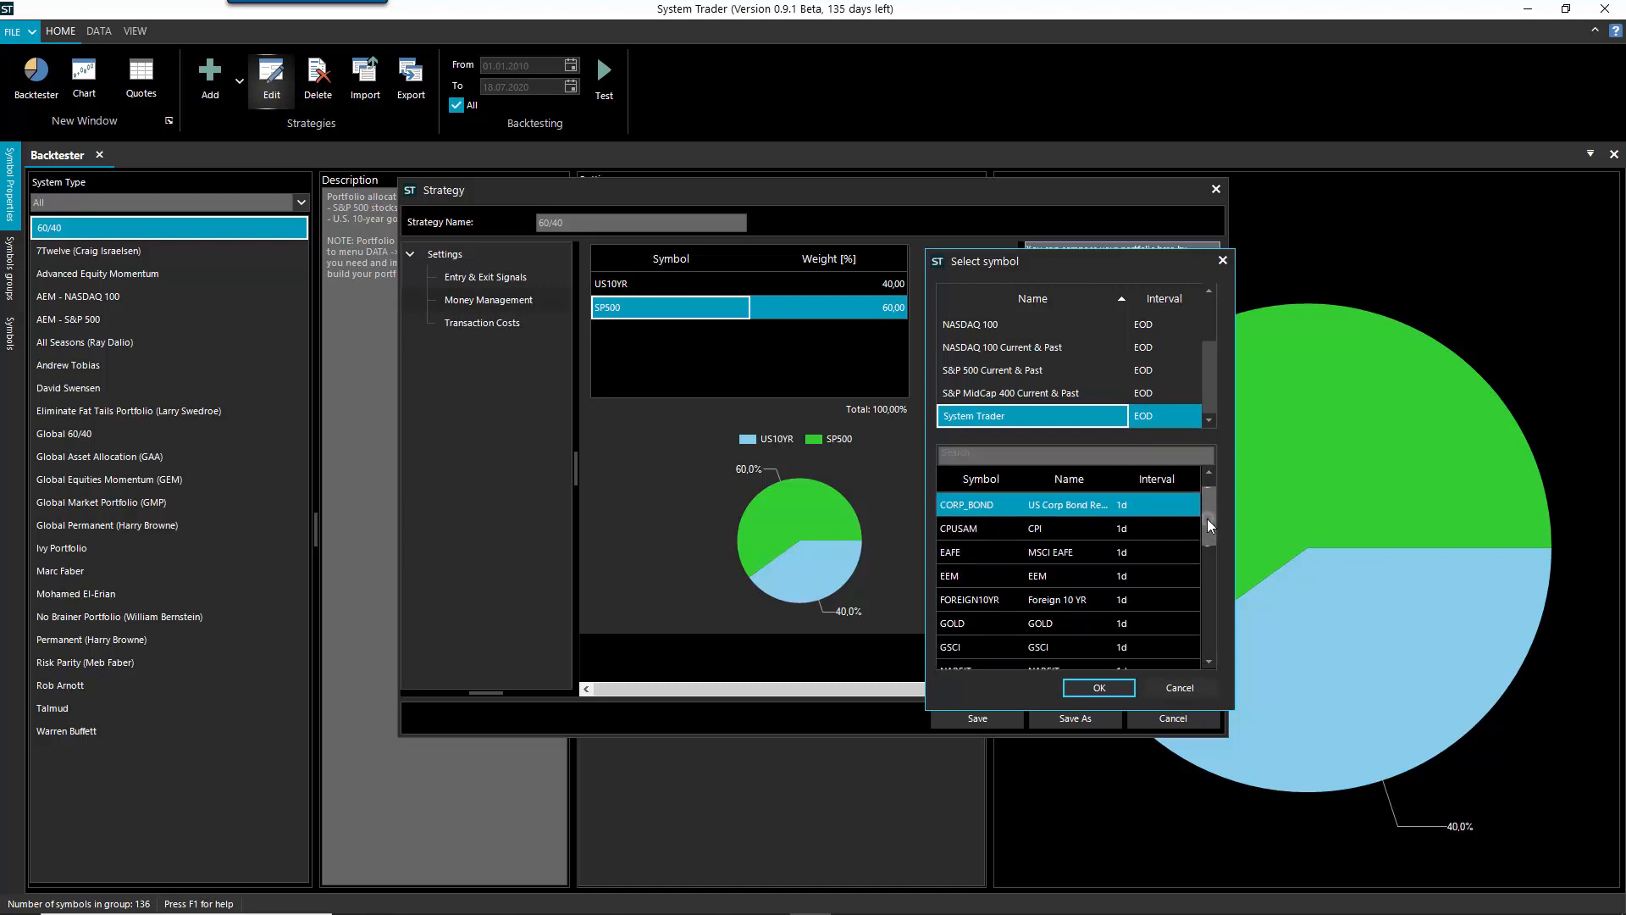
pyautogui.click(1070, 528)
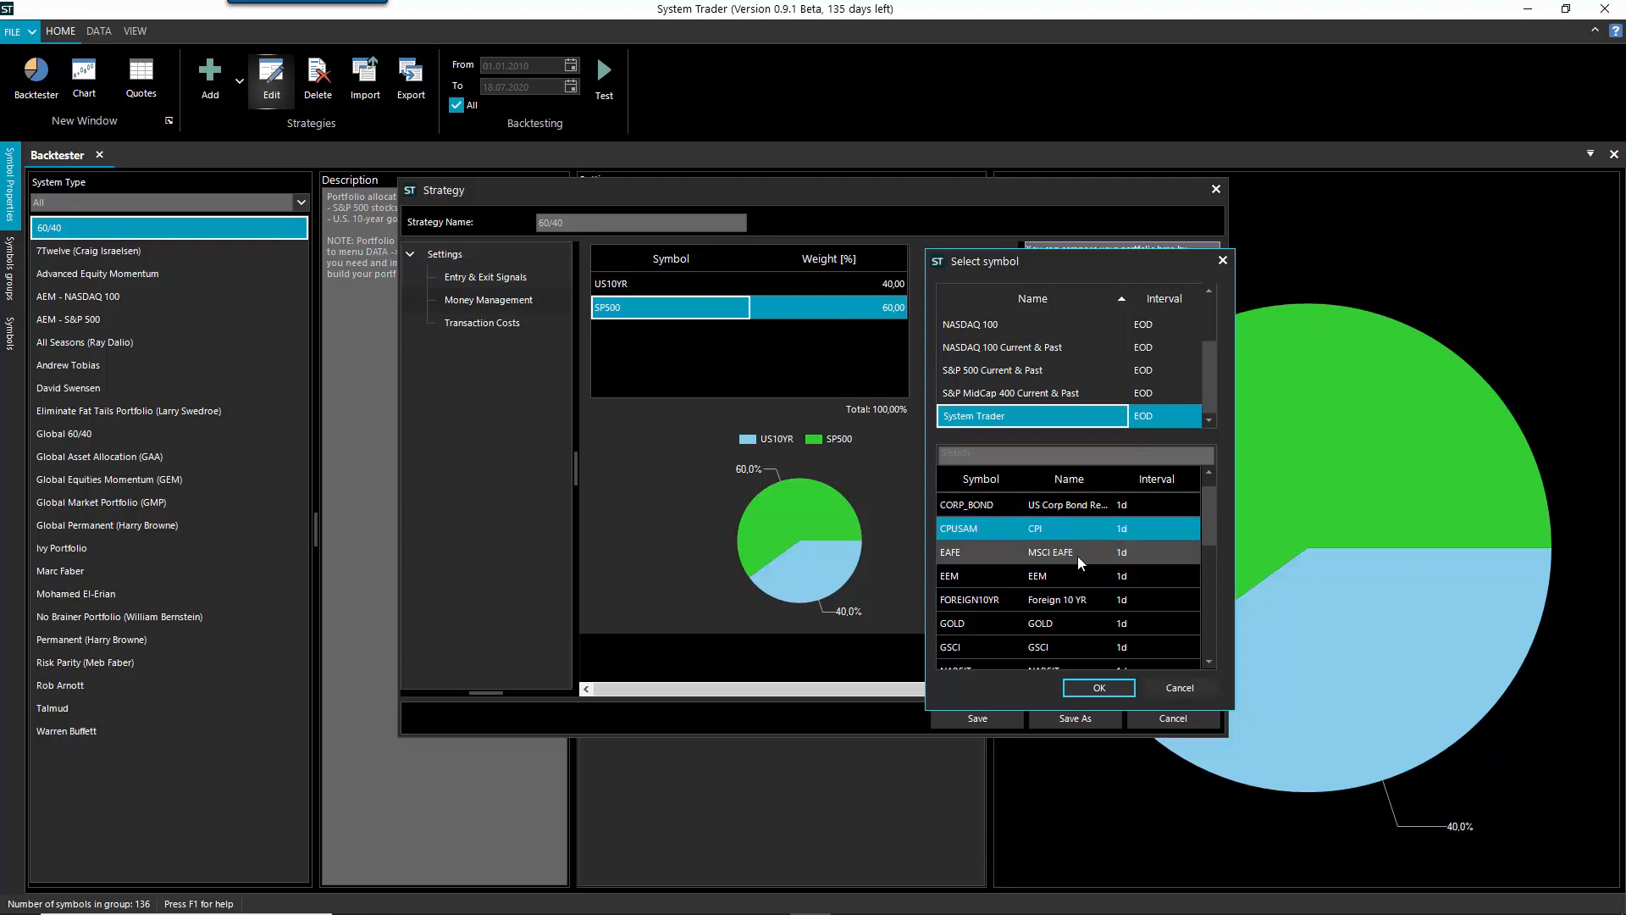
pyautogui.click(1075, 552)
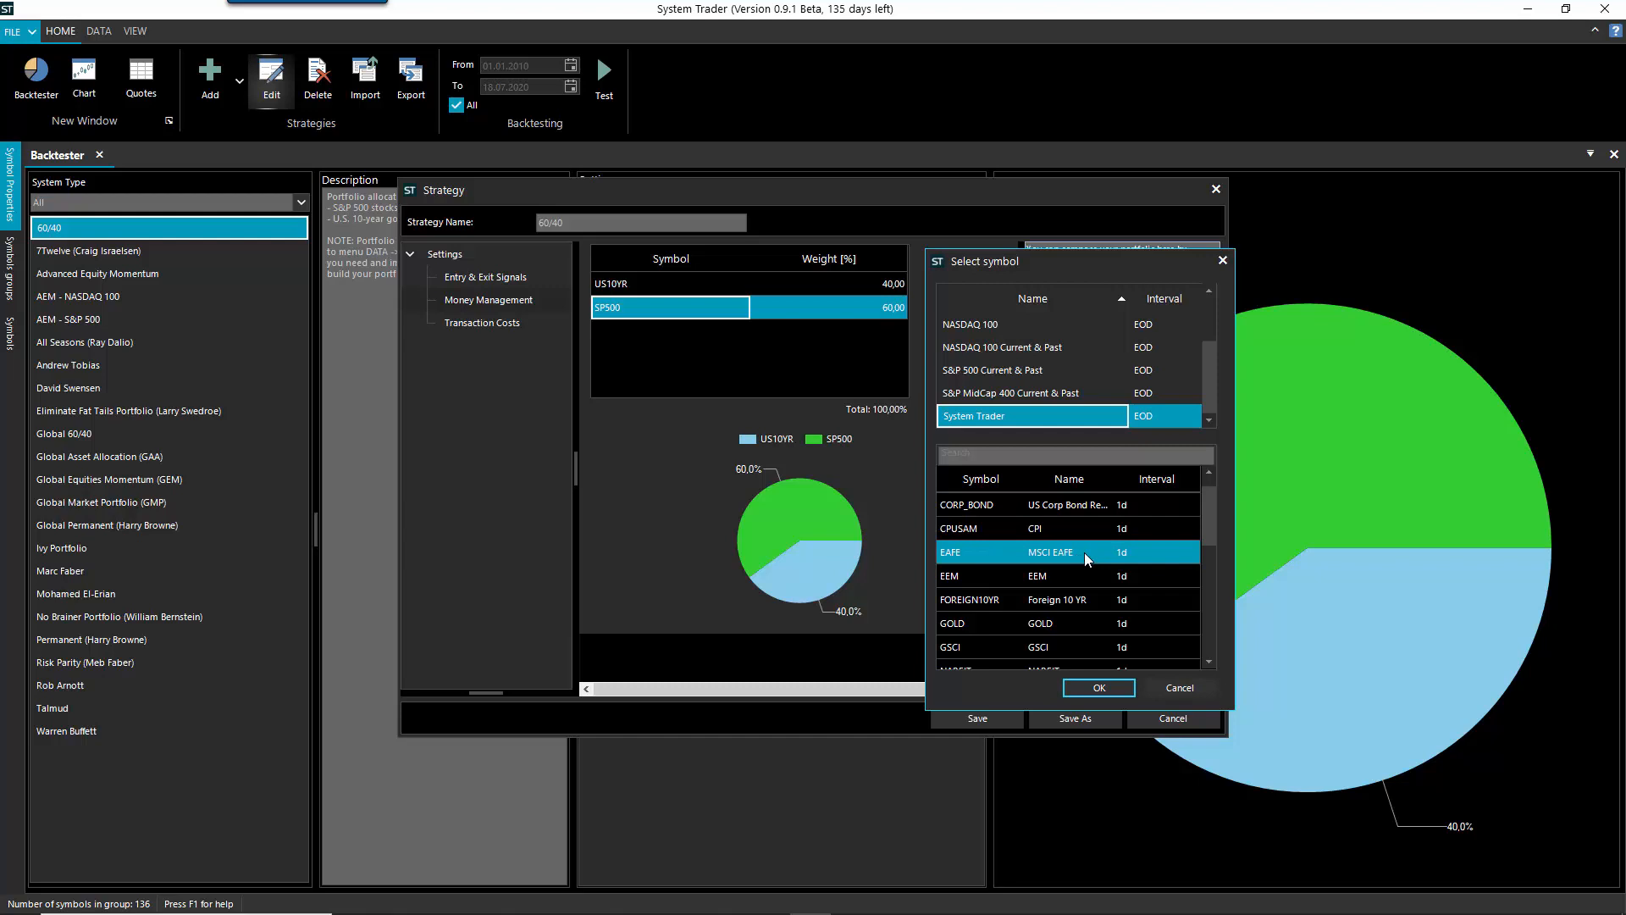
pyautogui.click(1078, 576)
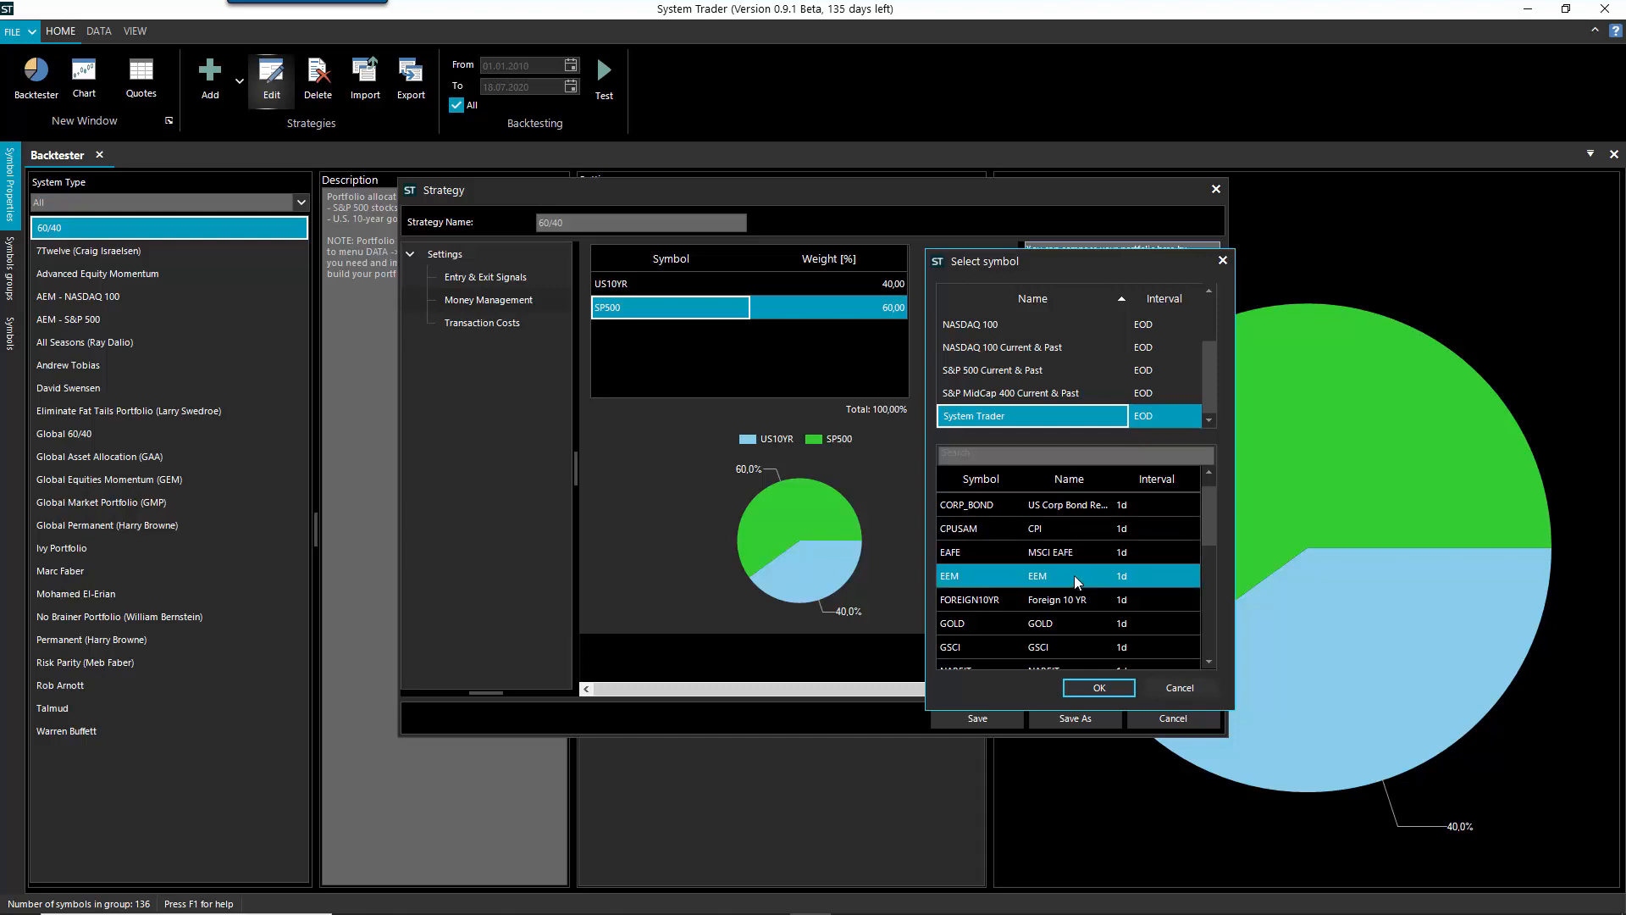
pyautogui.moveTo(1210, 527); pyautogui.dragTo(1208, 557)
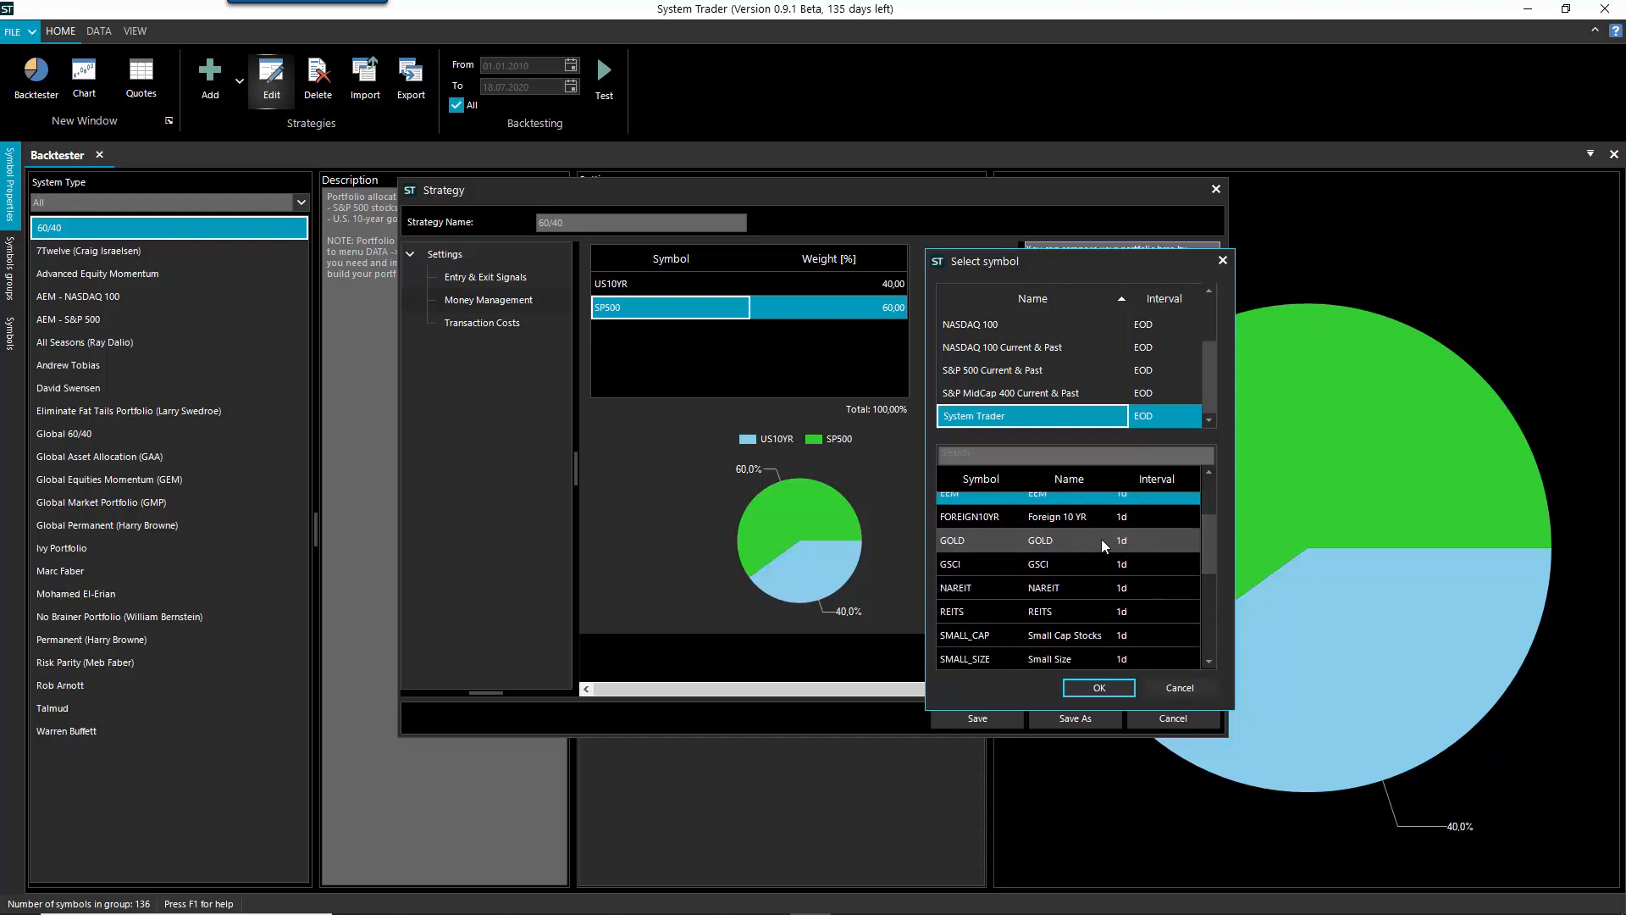
pyautogui.click(1101, 540)
pyautogui.click(1081, 564)
pyautogui.click(1076, 589)
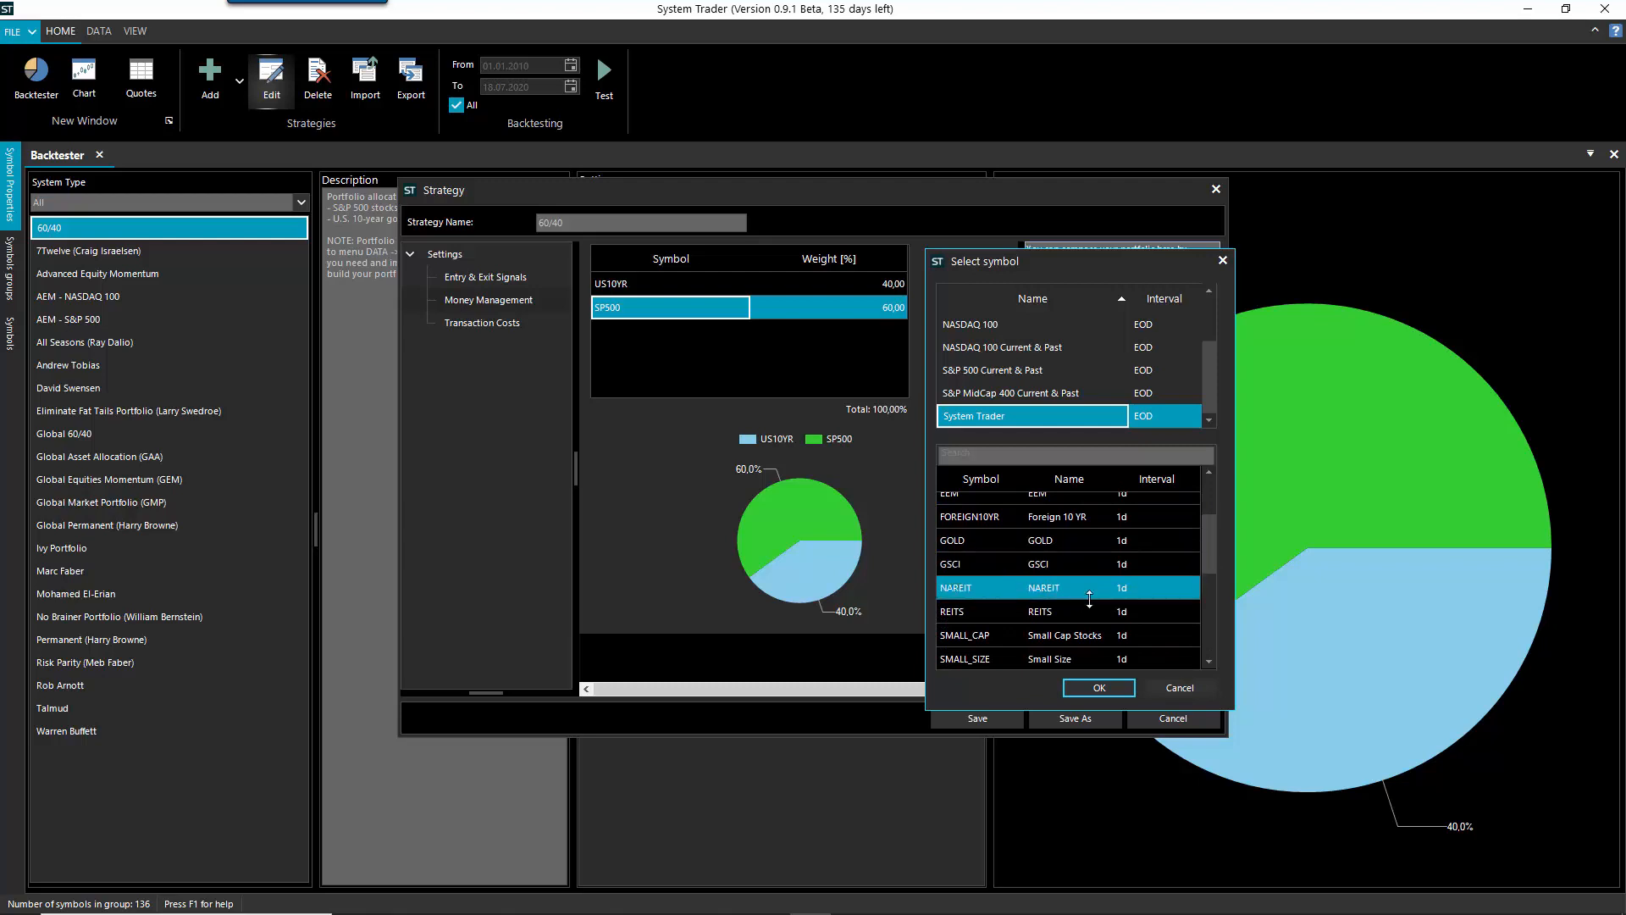
# - Examine the remaining symbols, including TBILL, TIPS, TRWLDM and US10YR, and leave the strategy editor without adding or saving anything
pyautogui.moveTo(1208, 547); pyautogui.dragTo(1205, 607)
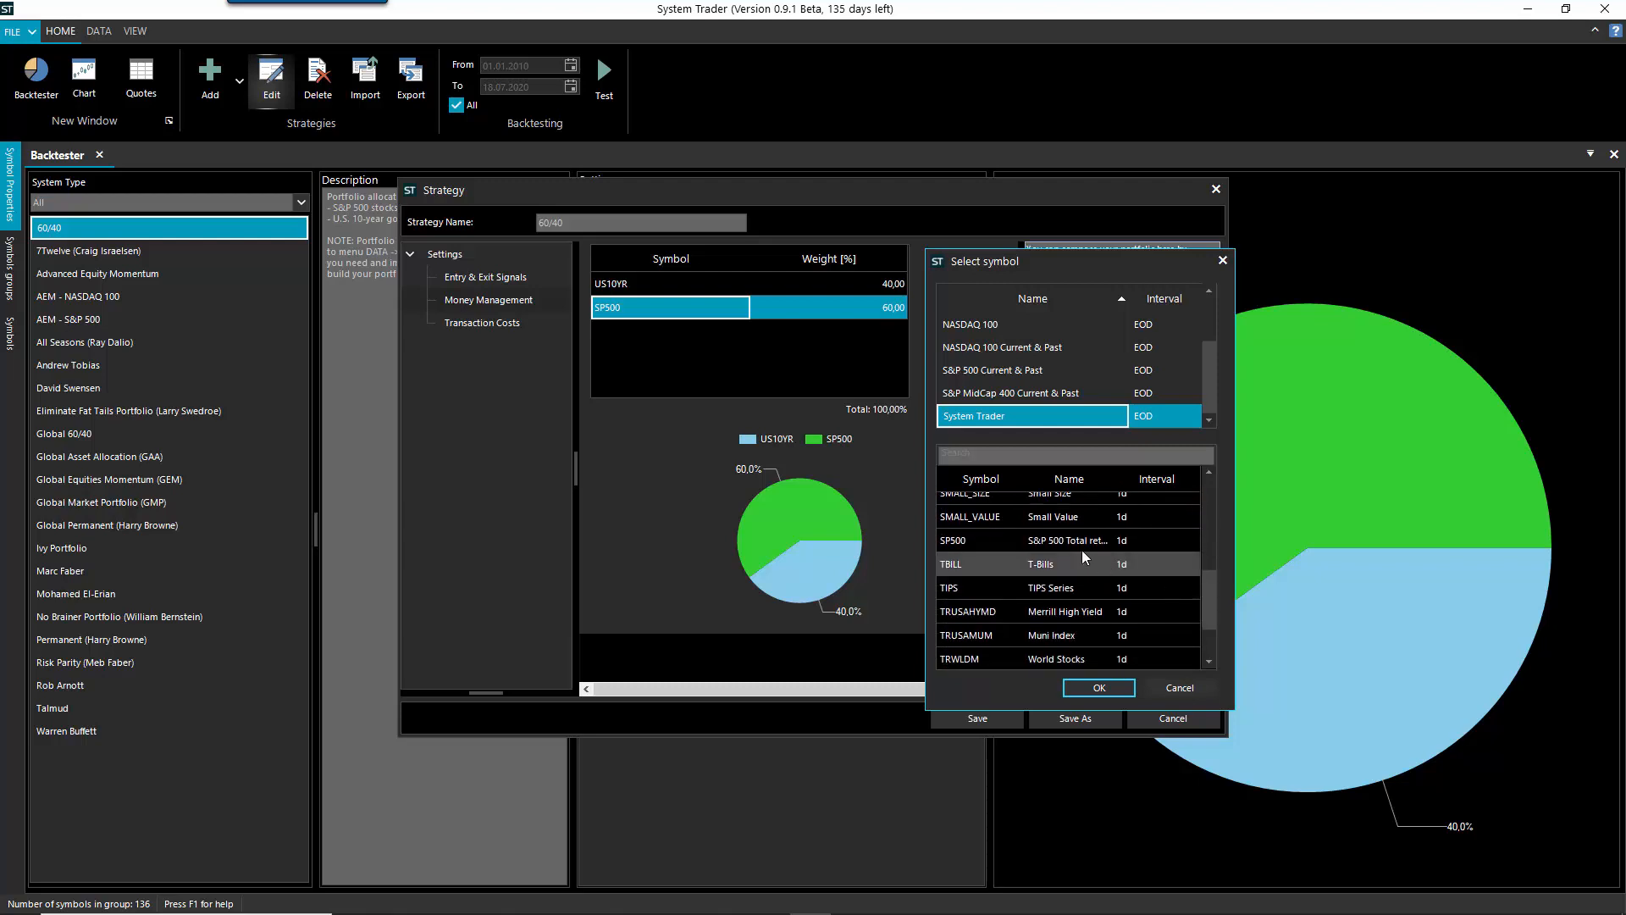
pyautogui.click(1080, 547)
pyautogui.click(1062, 562)
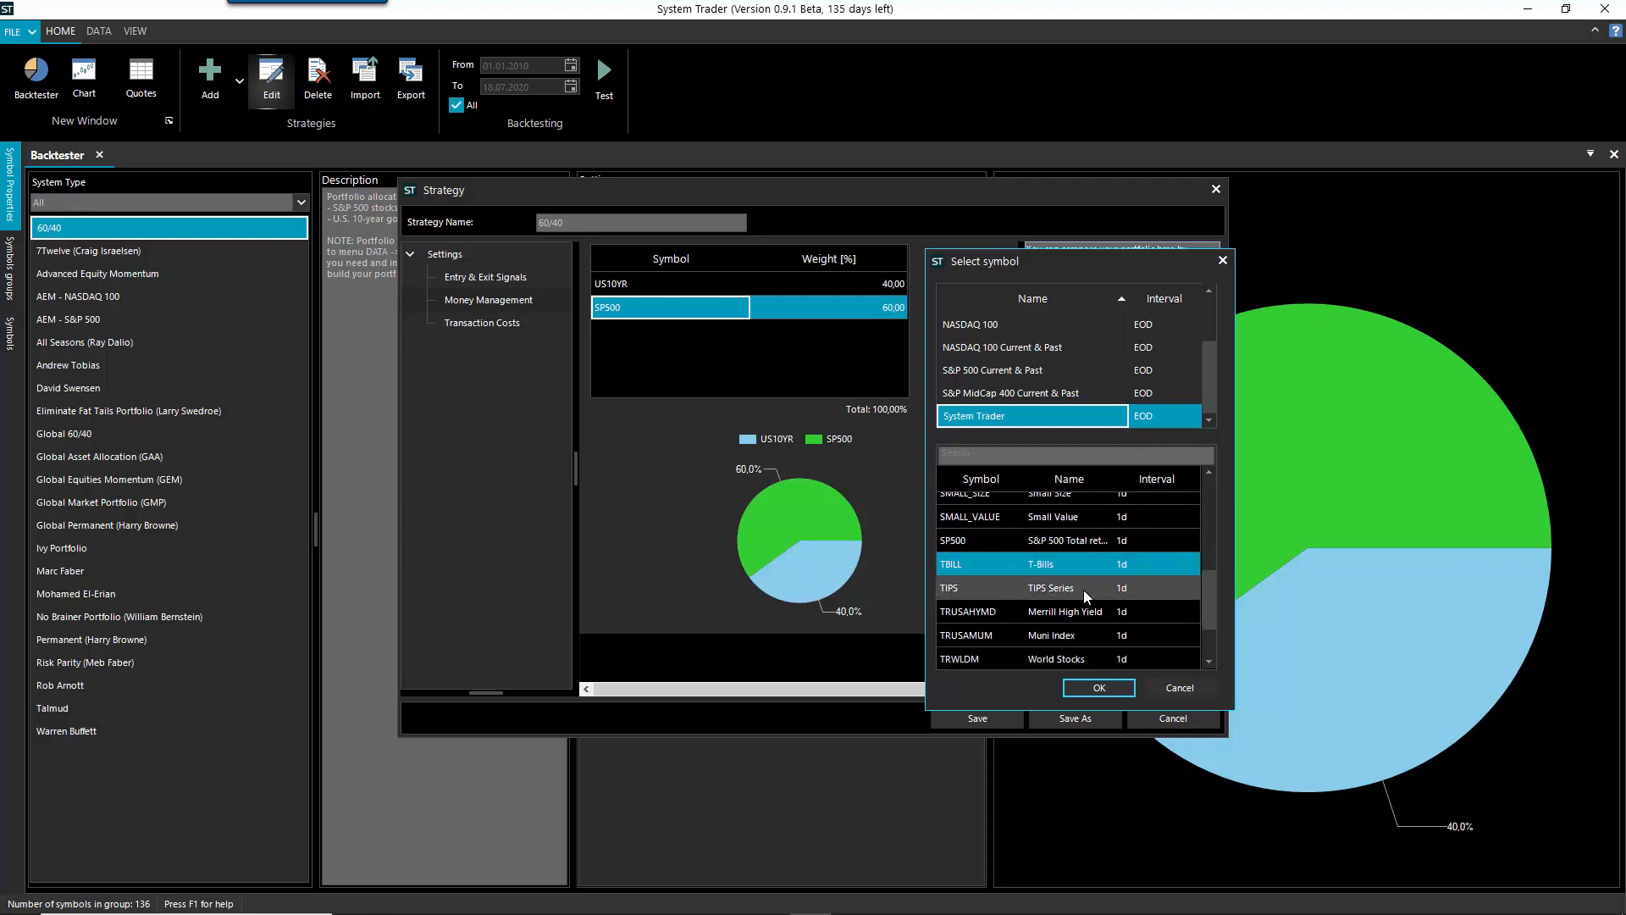
pyautogui.click(1084, 589)
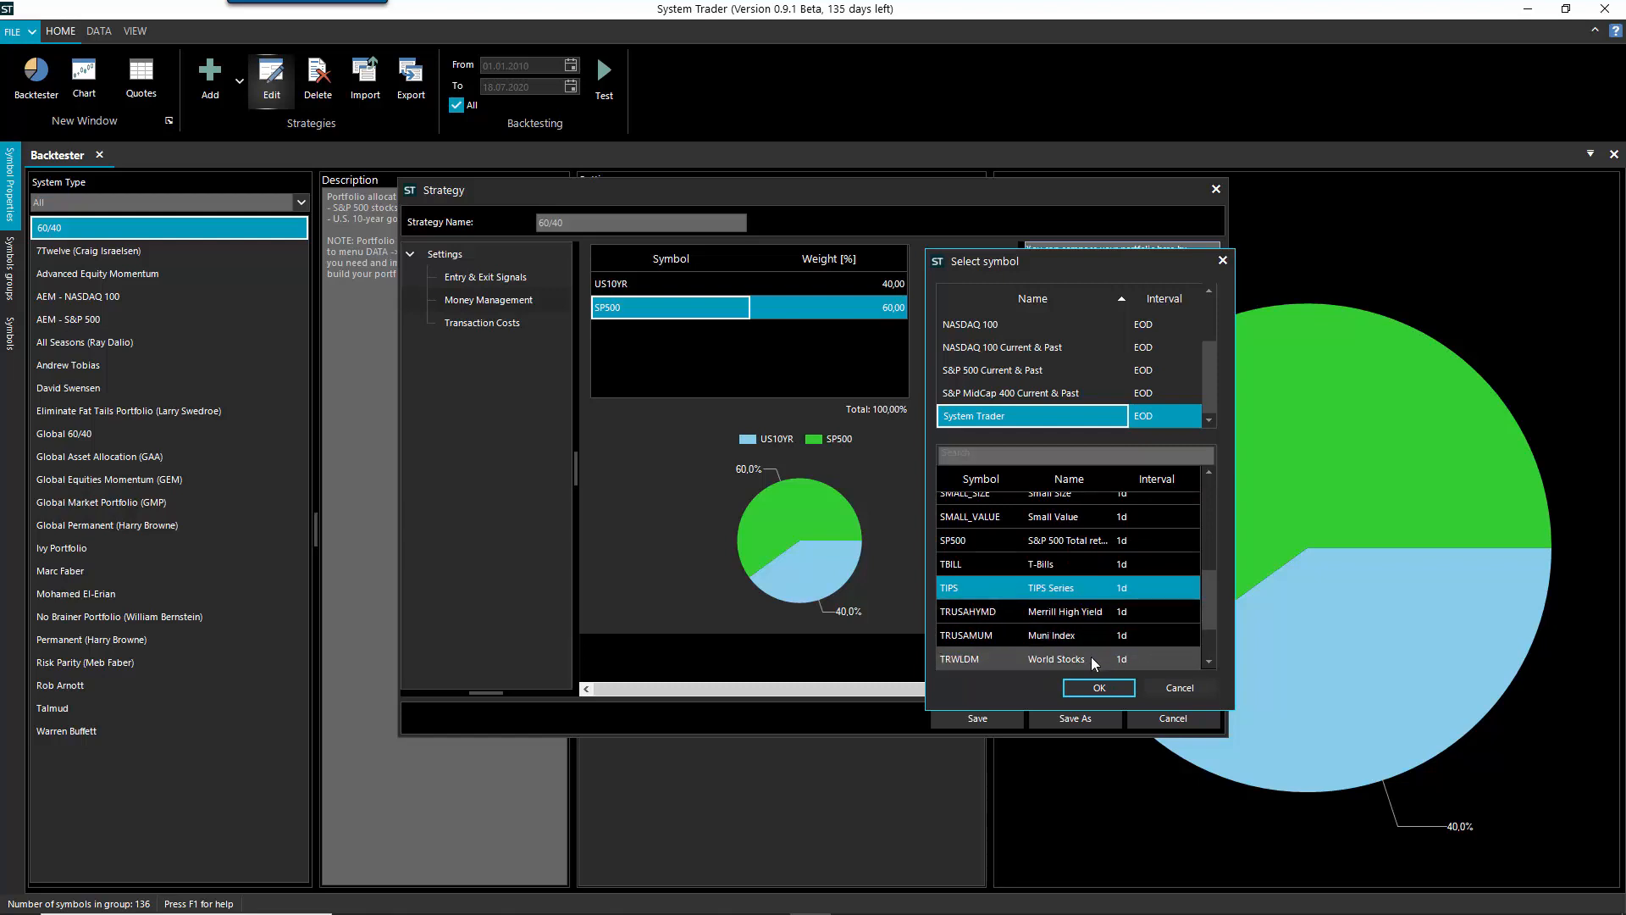
pyautogui.click(1091, 657)
pyautogui.moveTo(1206, 598); pyautogui.dragTo(1204, 639)
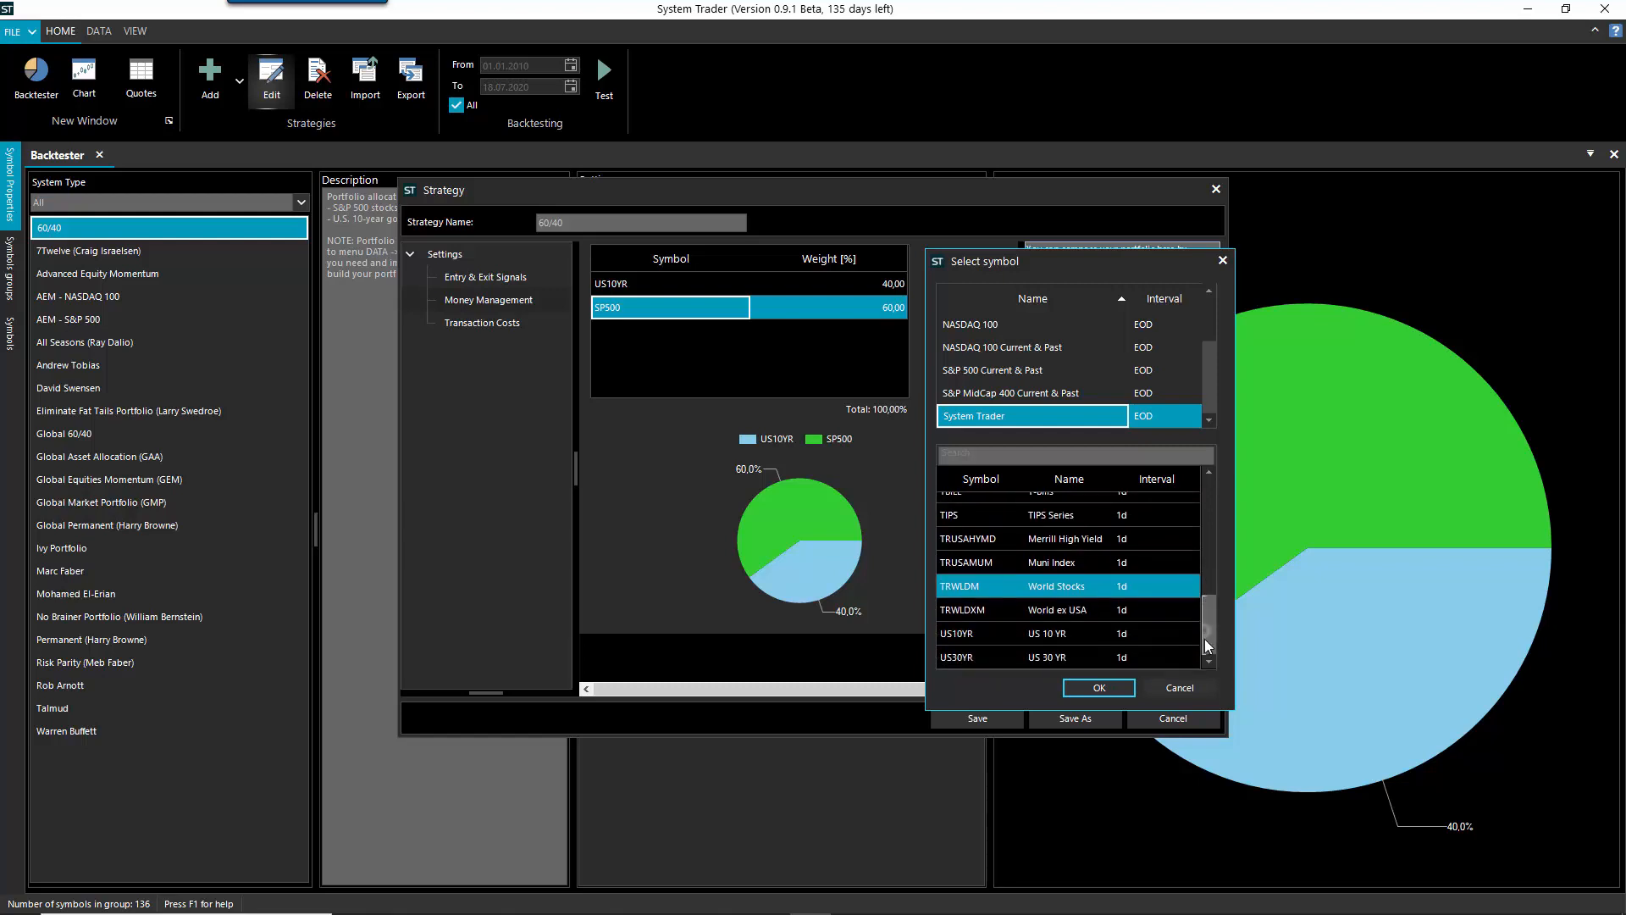
pyautogui.click(1059, 634)
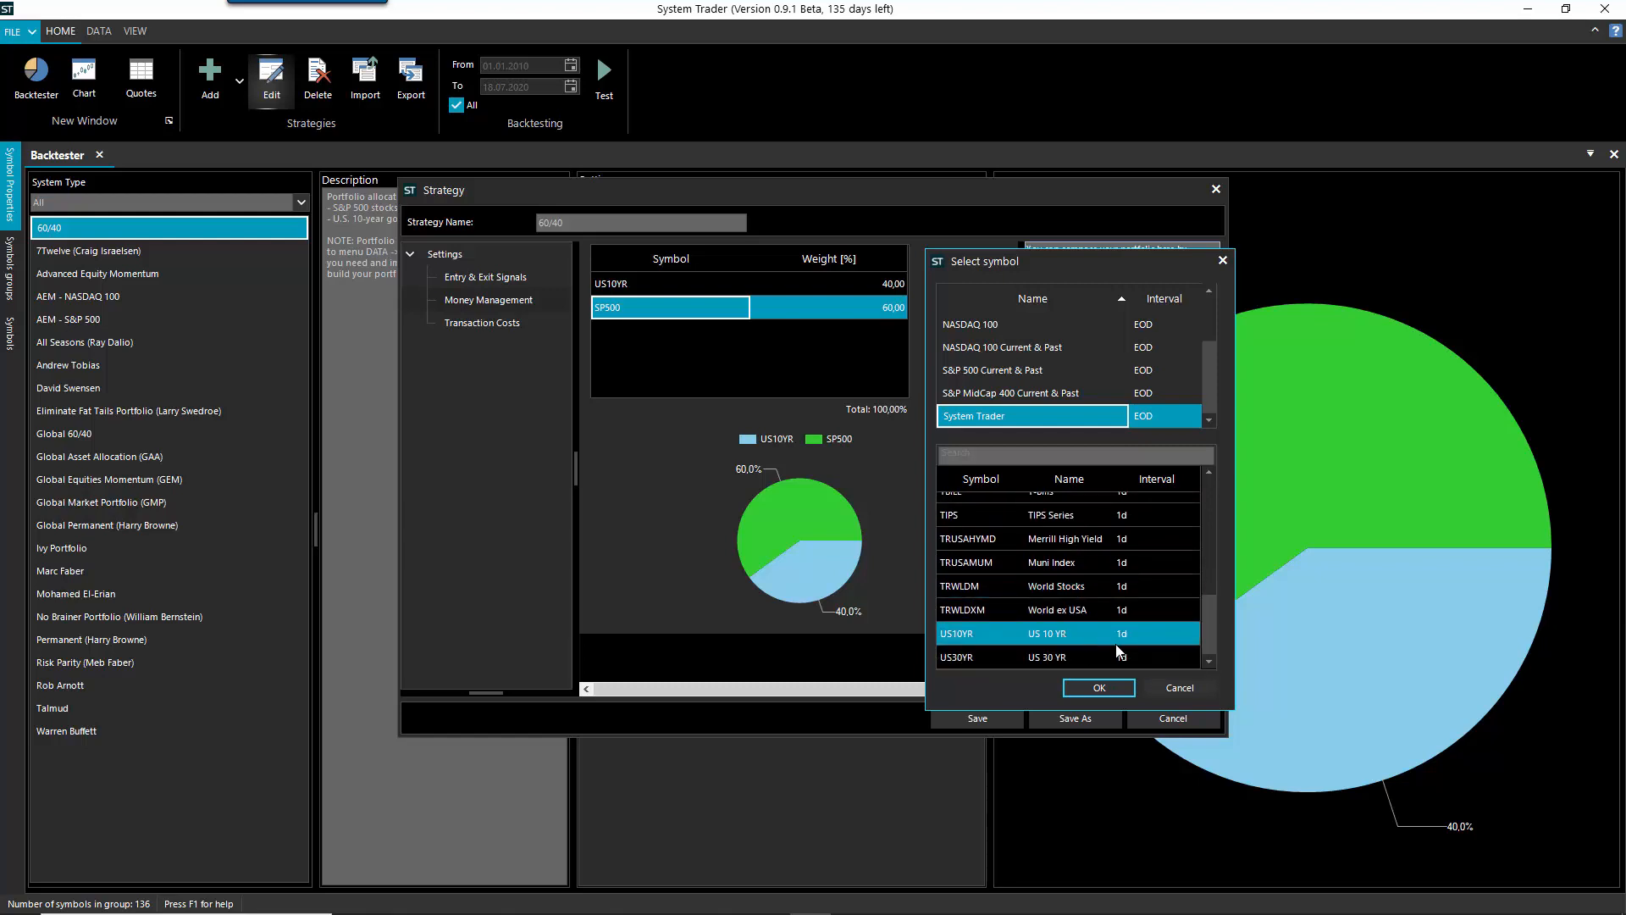
pyautogui.click(1186, 687)
pyautogui.click(1154, 719)
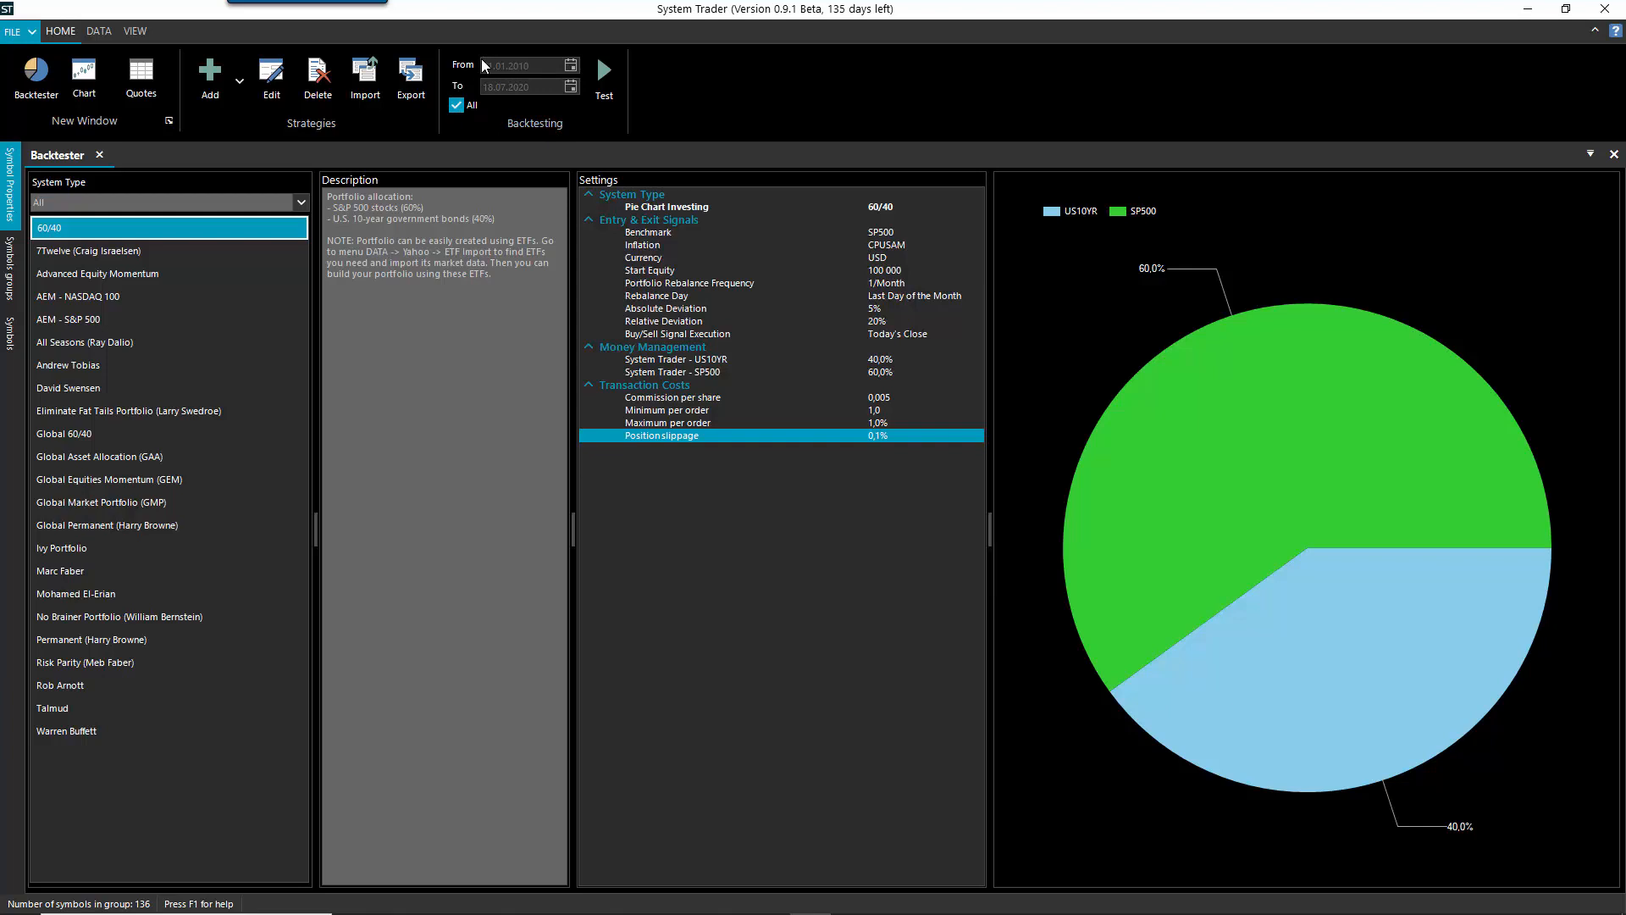
# - Run the backtest of the 60/40 strategy over all available dates
pyautogui.click(612, 83)
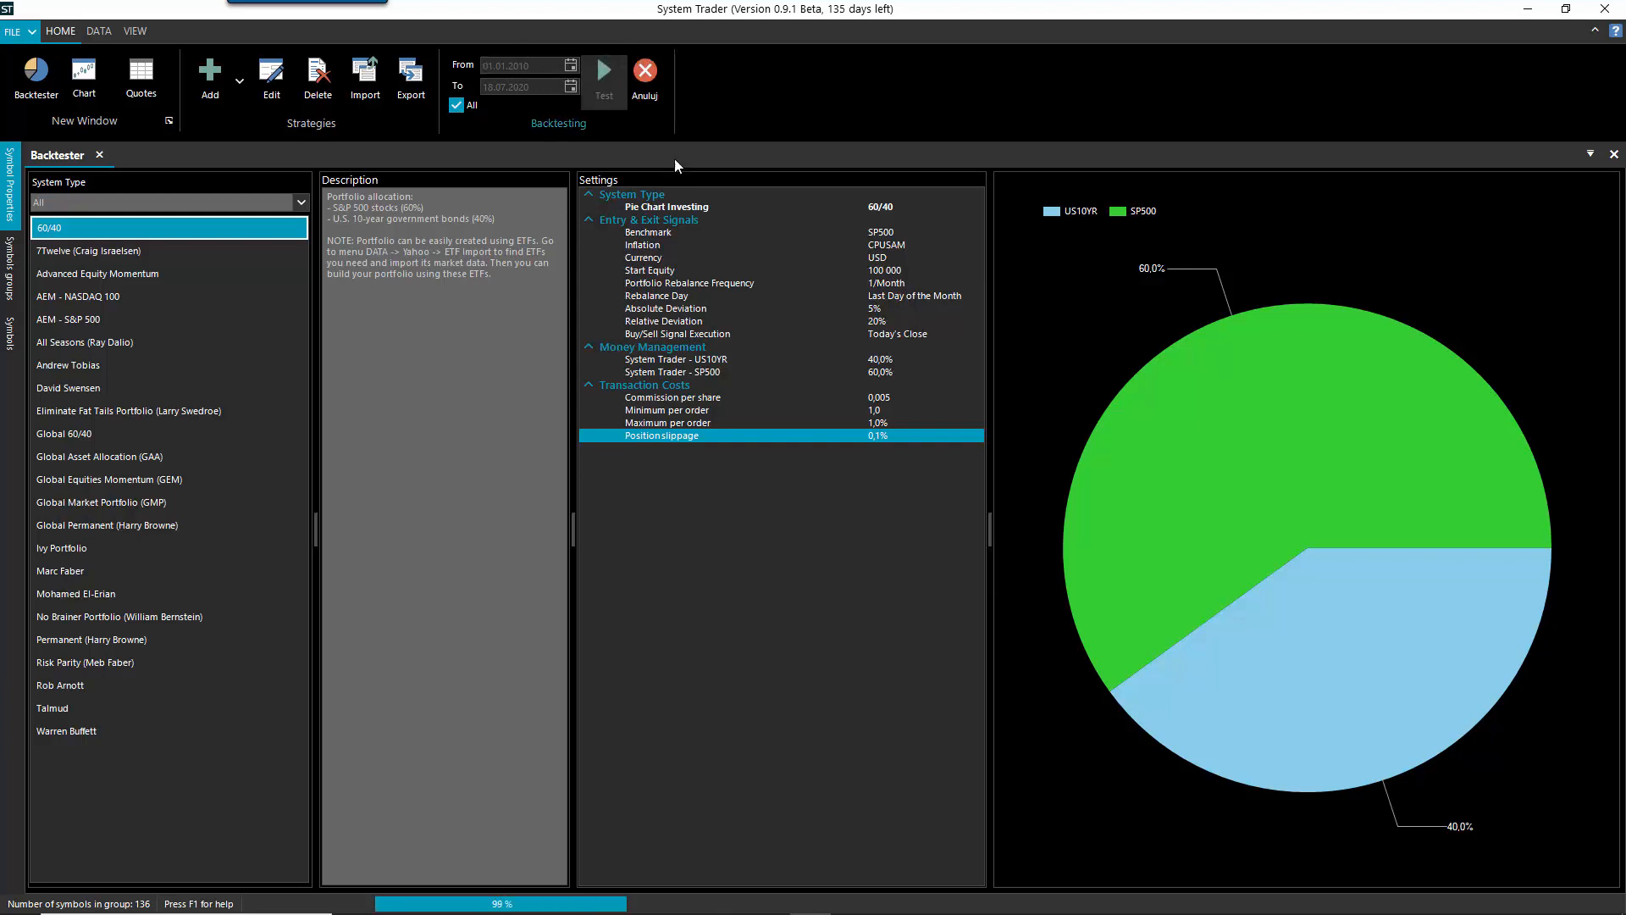
pyautogui.click(777, 494)
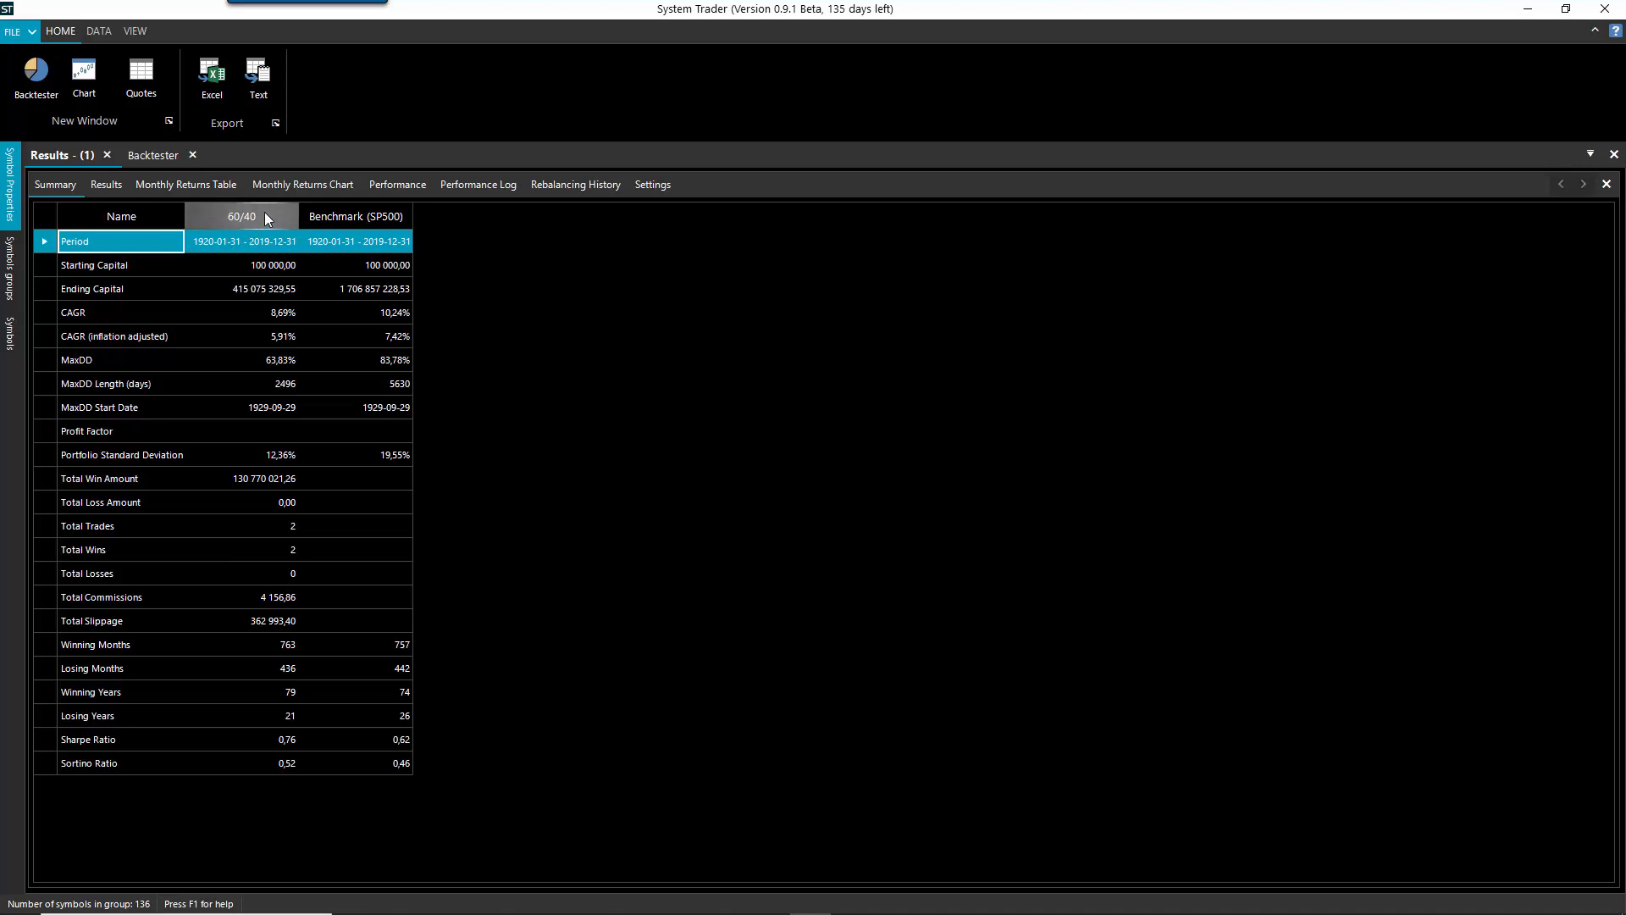
# - Review the 60/40 summary figures for period, starting and ending capital, CAGR, inflation-adjusted CAGR and MaxDD
pyautogui.click(213, 246)
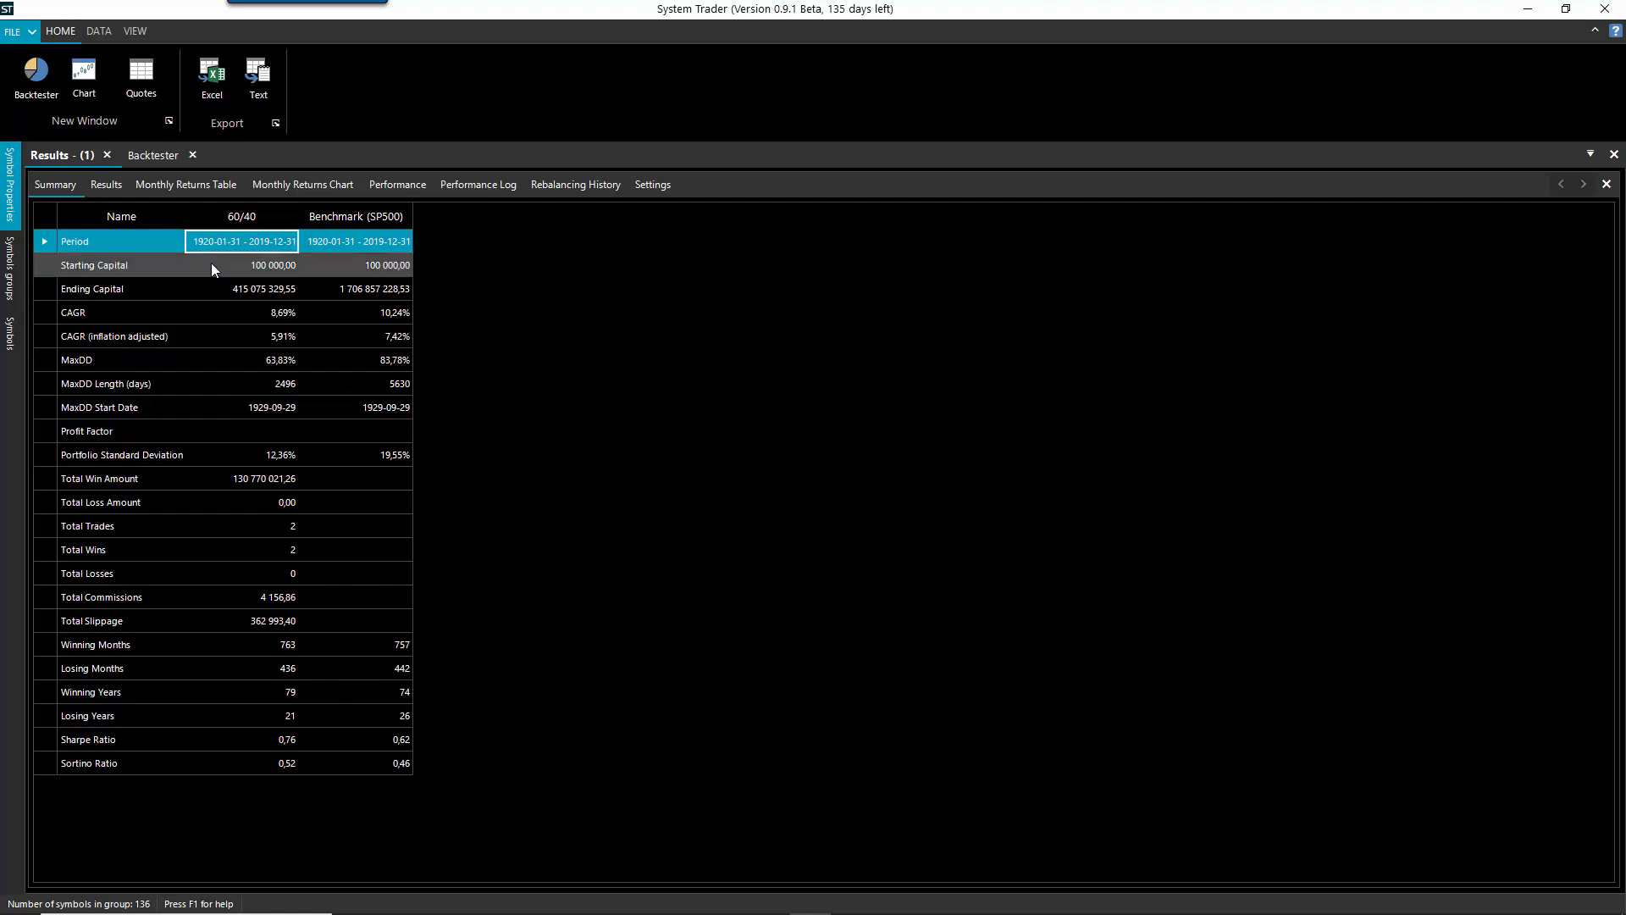
pyautogui.click(211, 264)
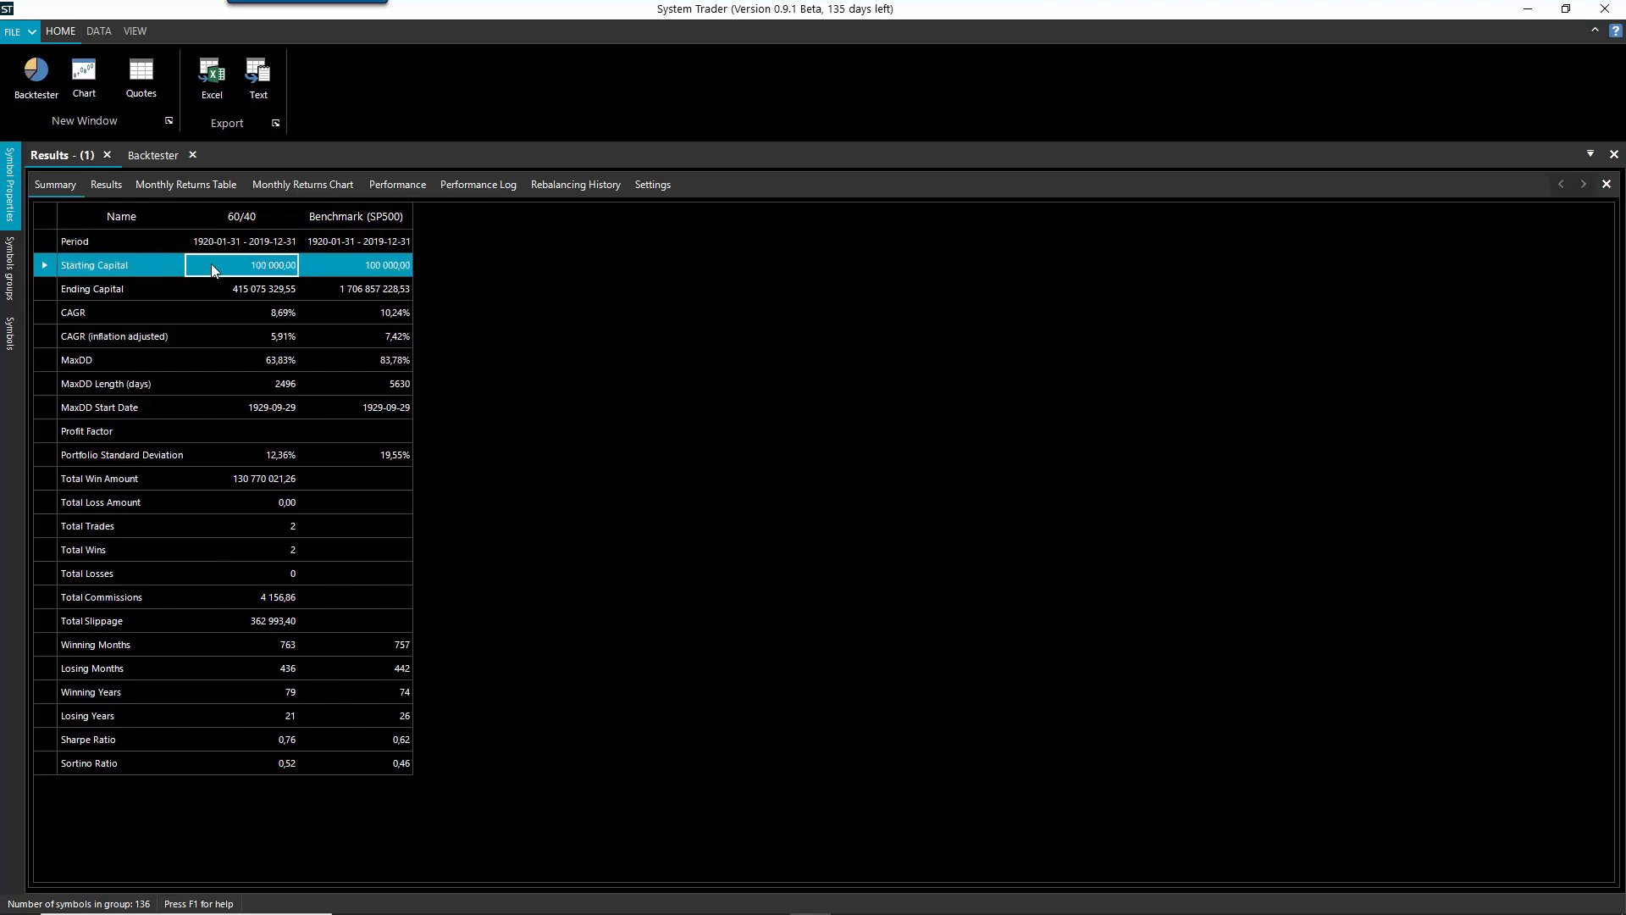
pyautogui.click(262, 290)
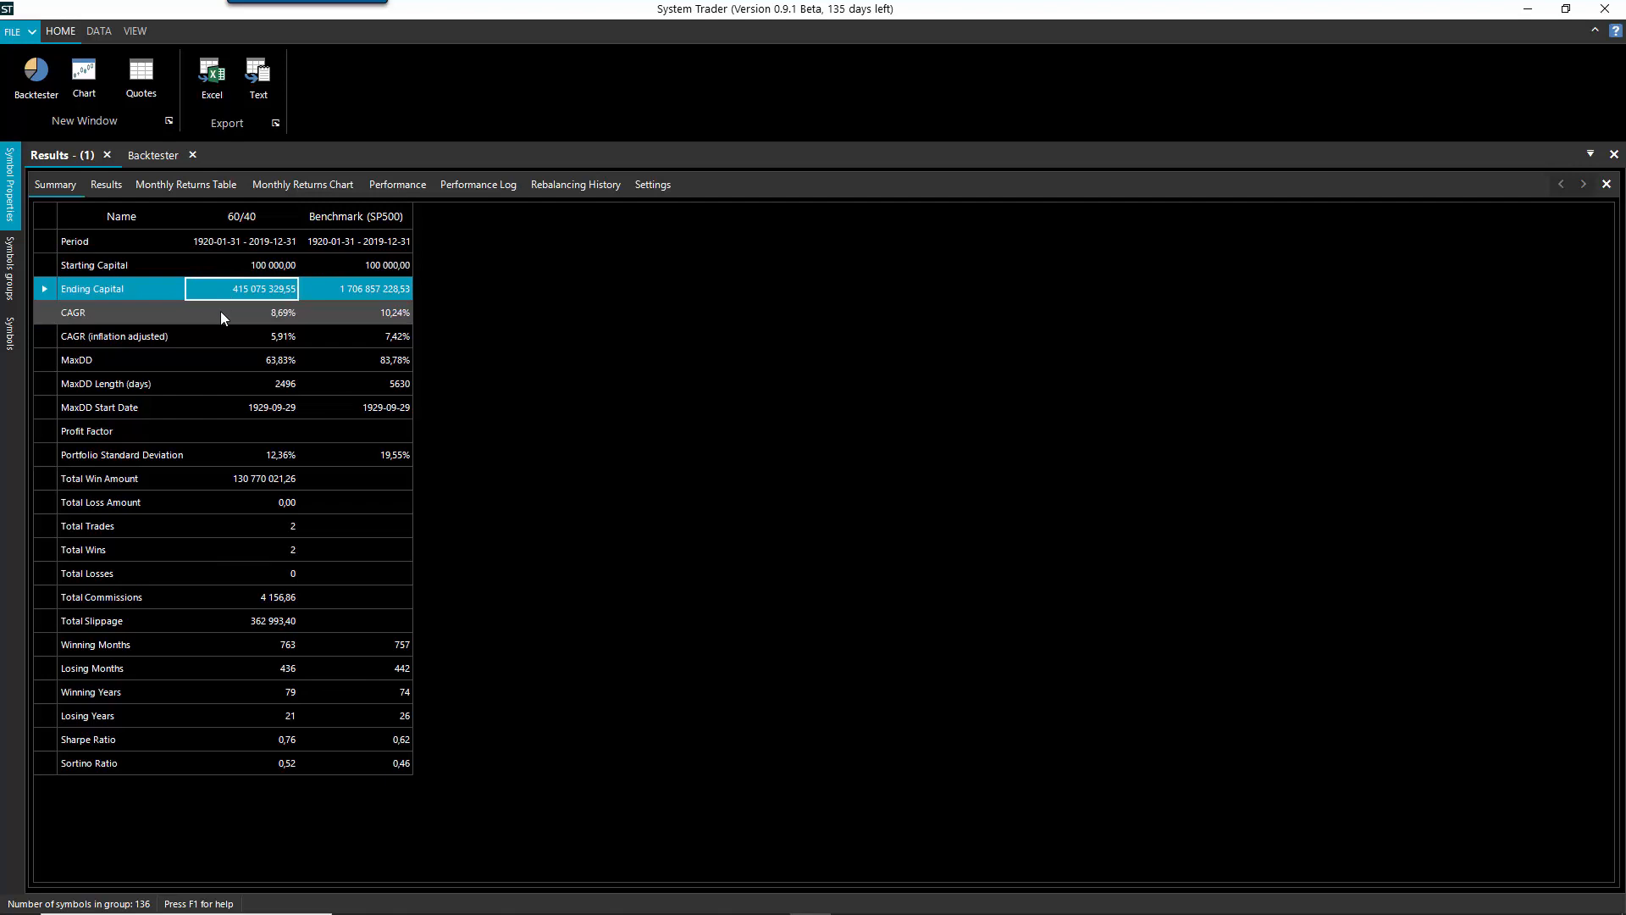
pyautogui.click(222, 312)
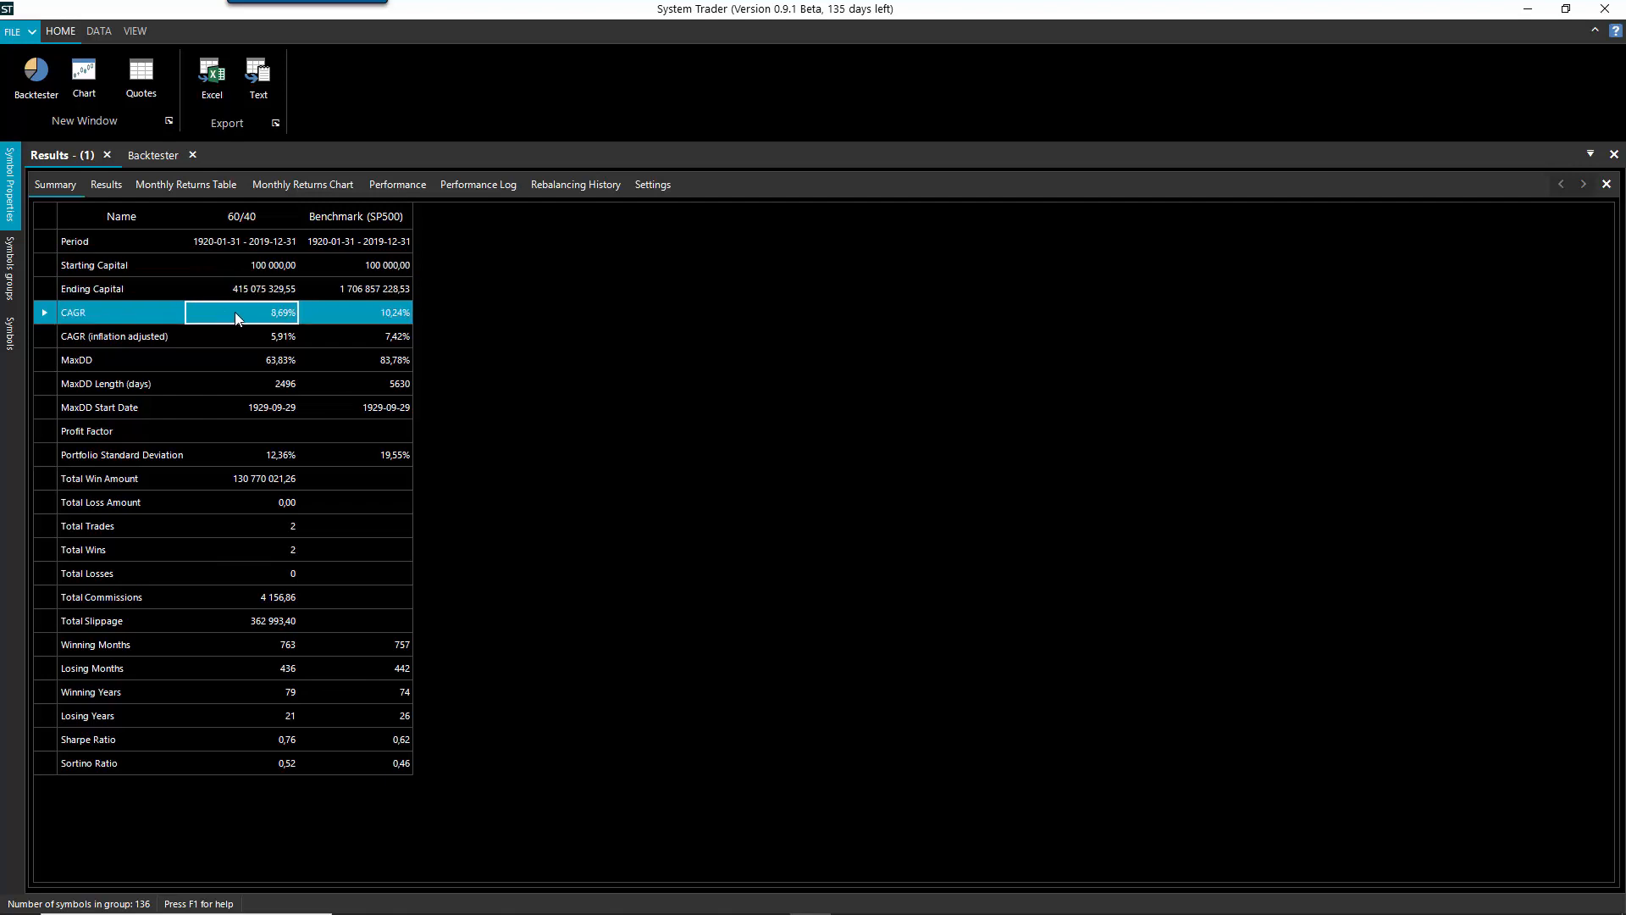
pyautogui.click(252, 335)
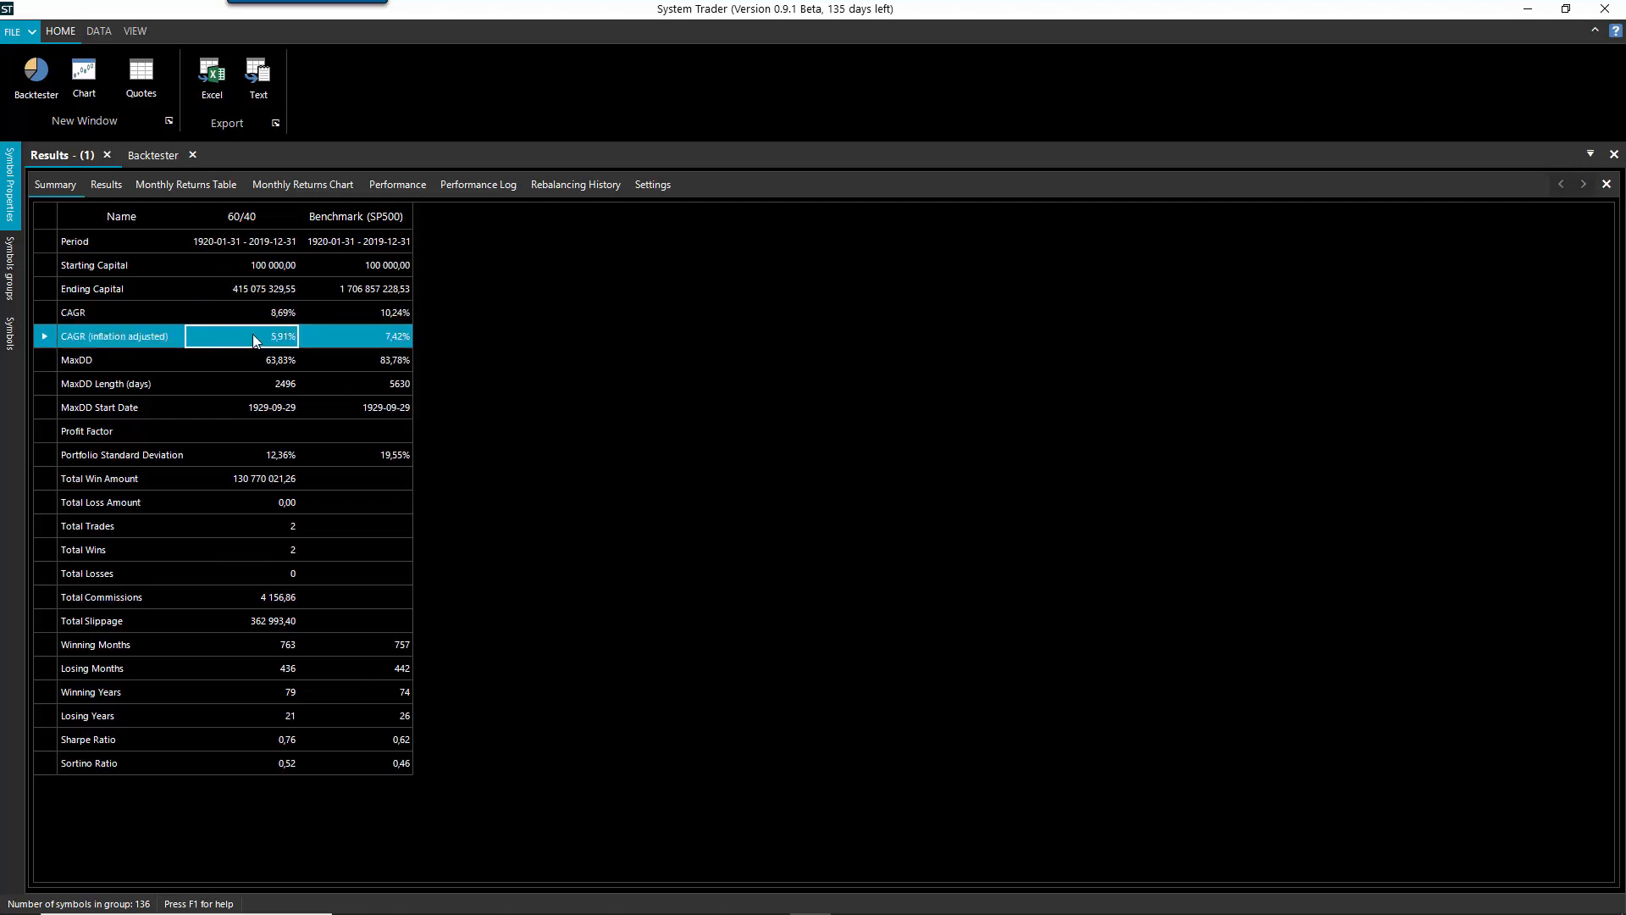
pyautogui.click(260, 353)
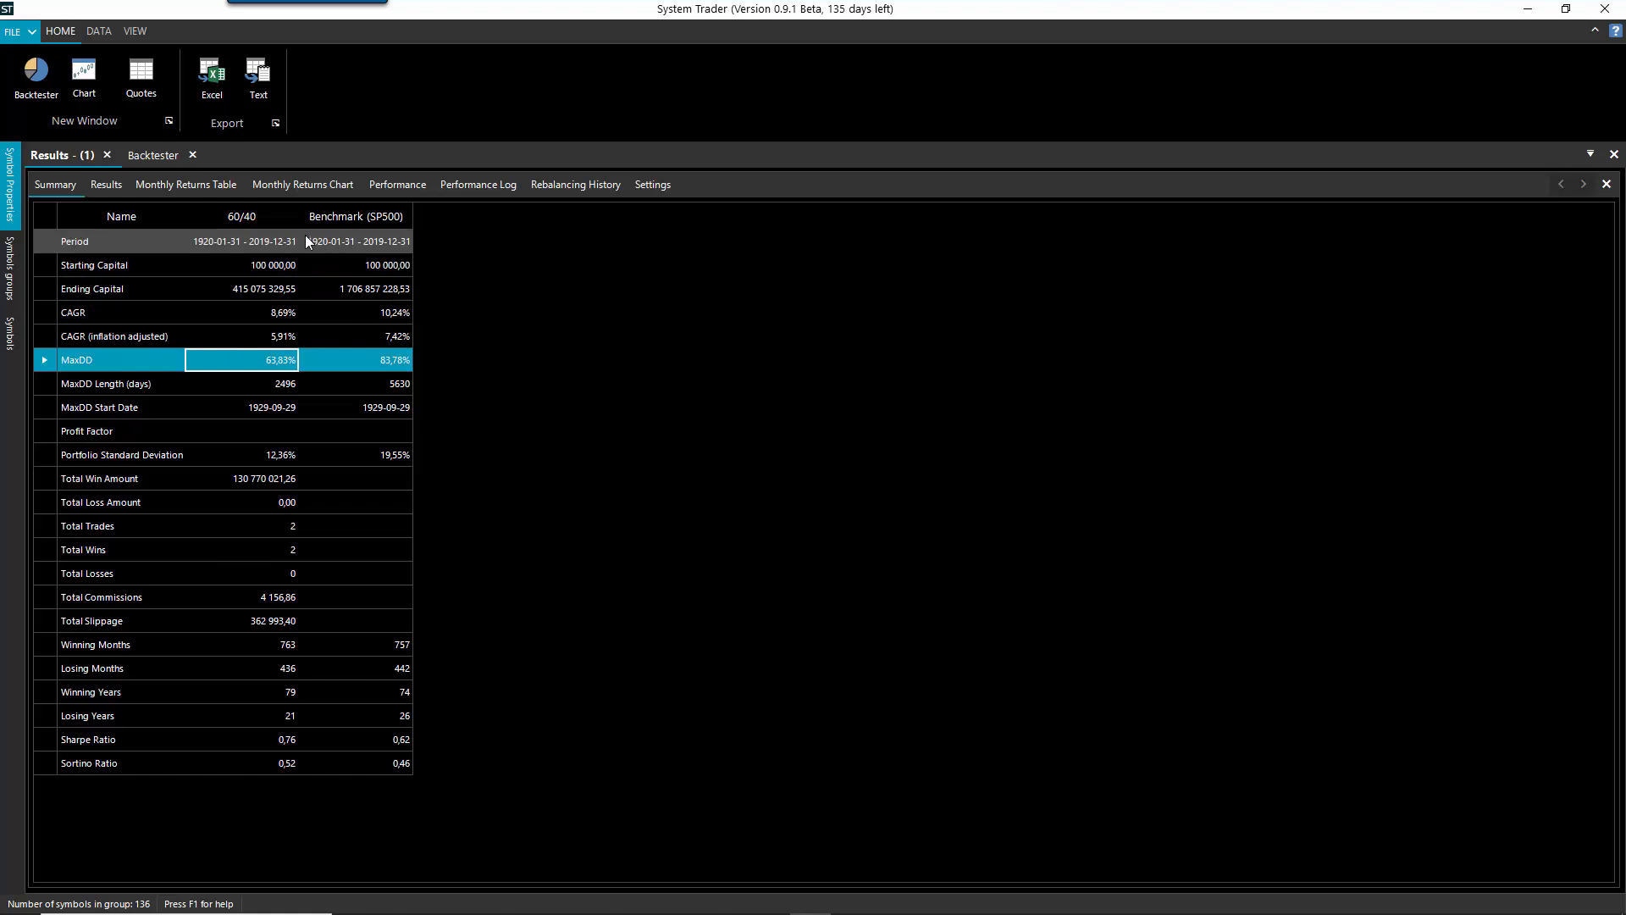
# - Review the backtest's monthly returns table through 2019, with its columns resized to show the full month names
pyautogui.click(205, 183)
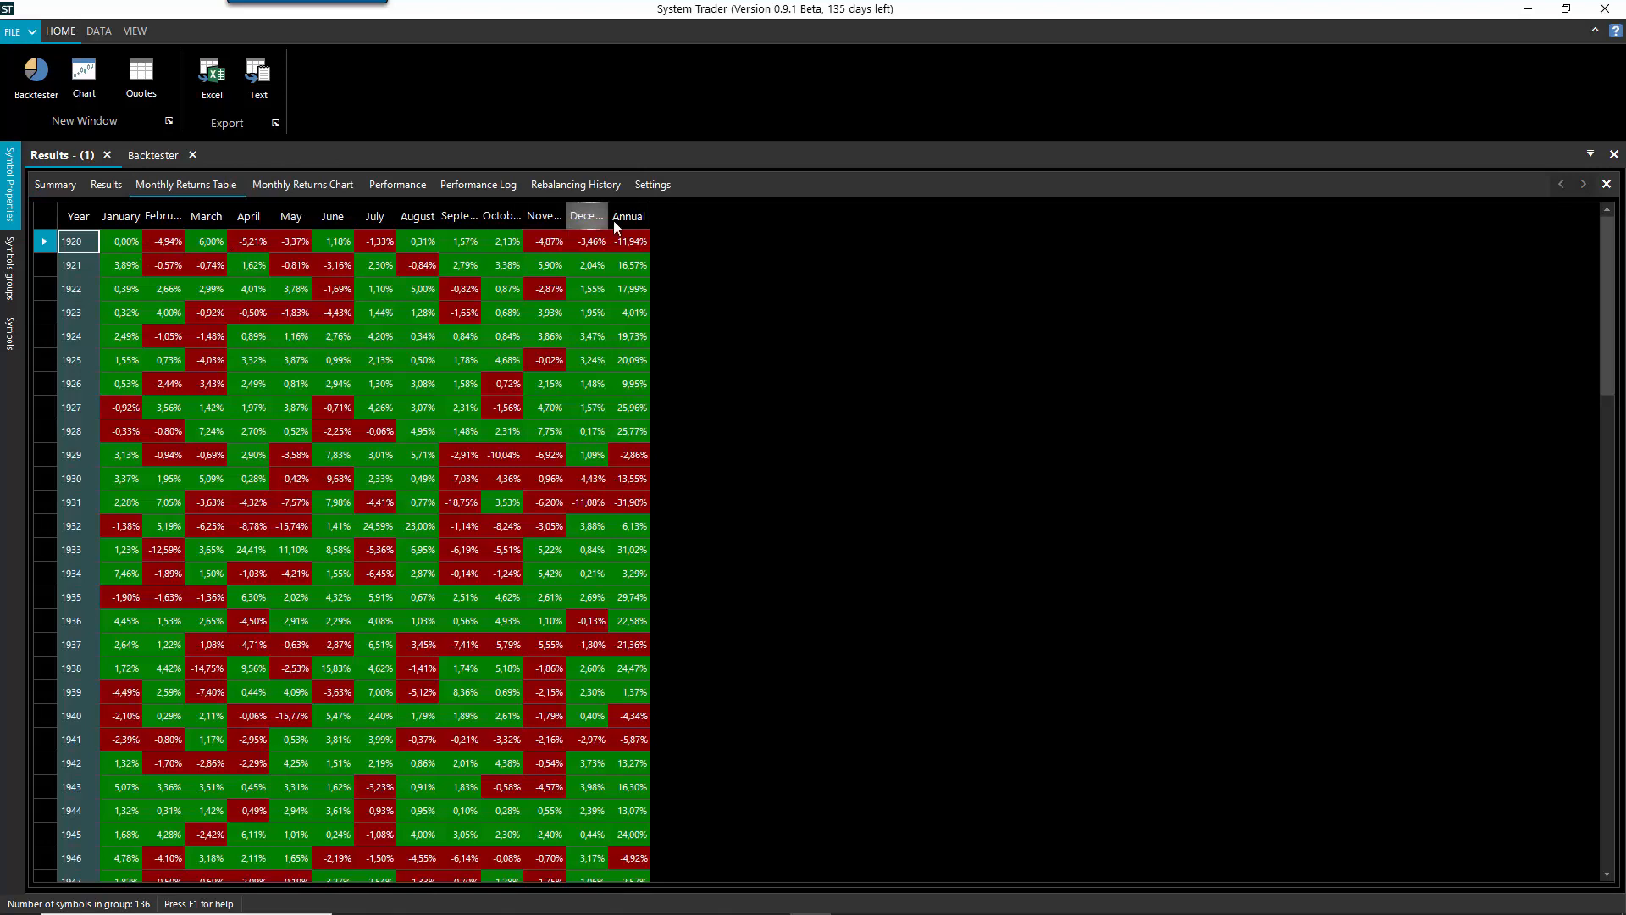
pyautogui.moveTo(649, 213); pyautogui.dragTo(665, 217)
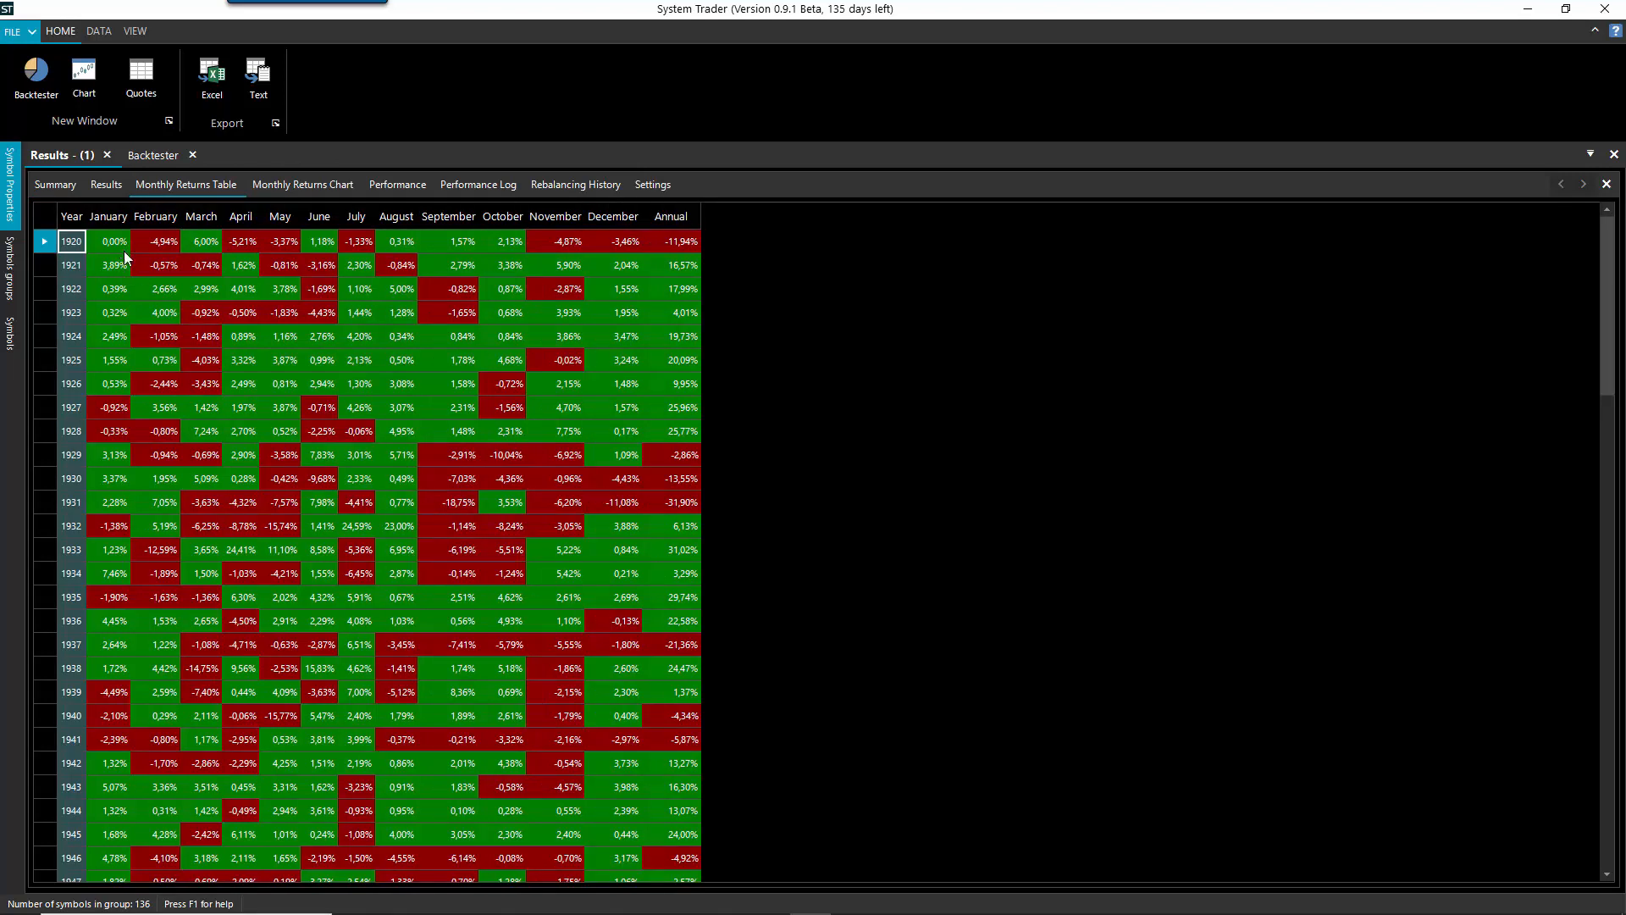
pyautogui.click(115, 343)
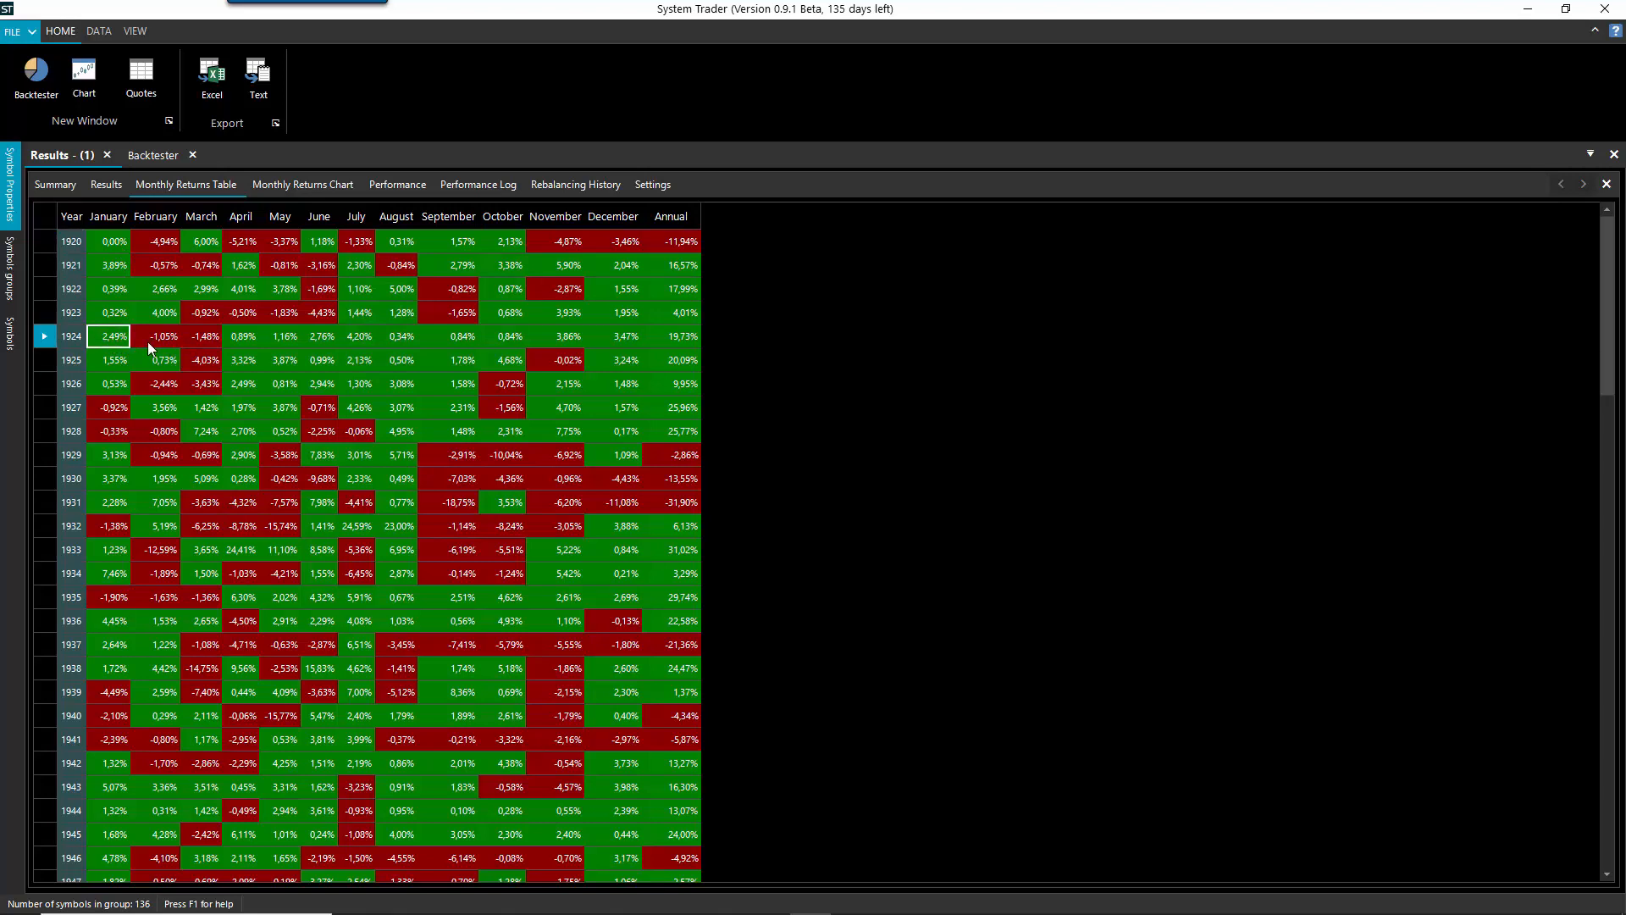
pyautogui.click(149, 342)
pyautogui.moveTo(1608, 278); pyautogui.dragTo(1487, 827)
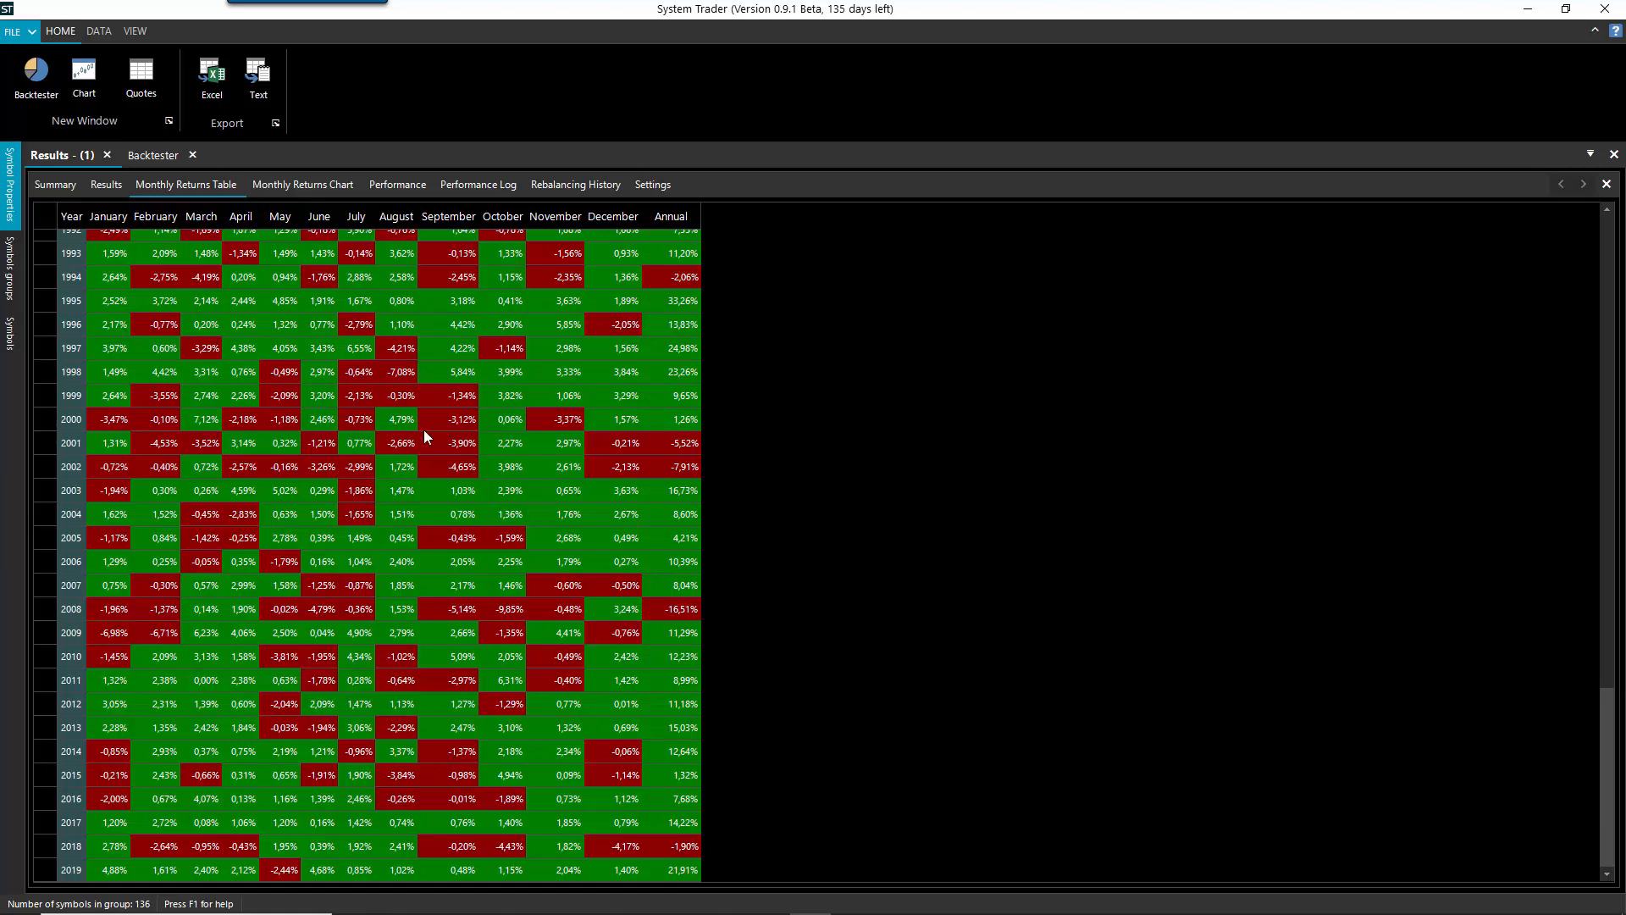
# - View the monthly return distribution chart and the performance curve of the 60/40 backtest
pyautogui.click(300, 188)
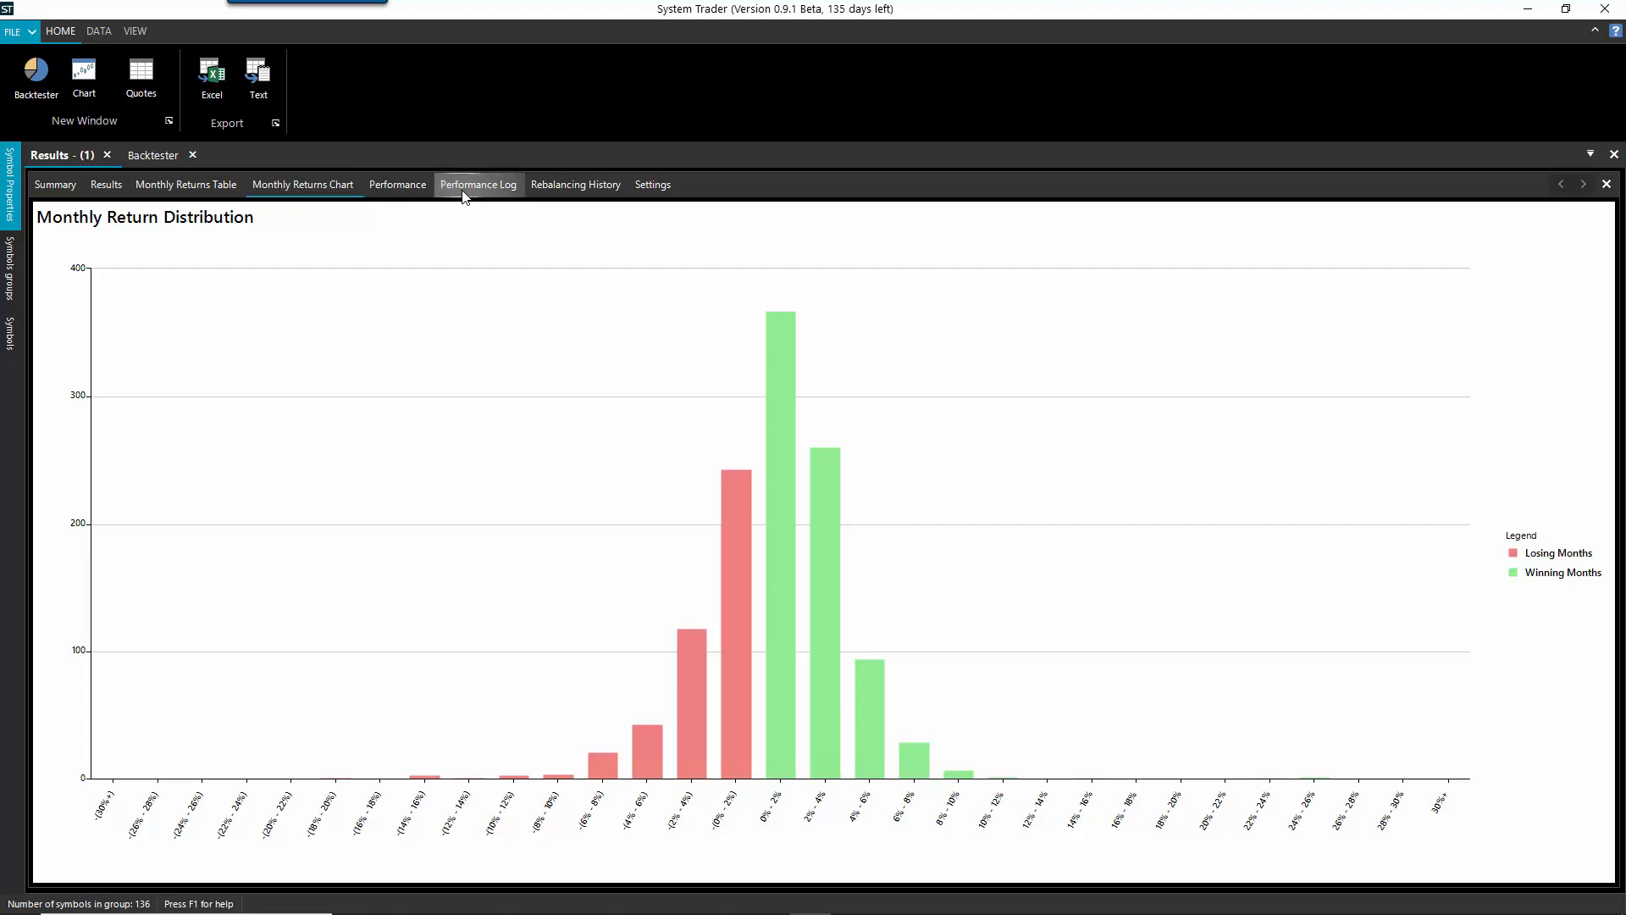
pyautogui.click(410, 195)
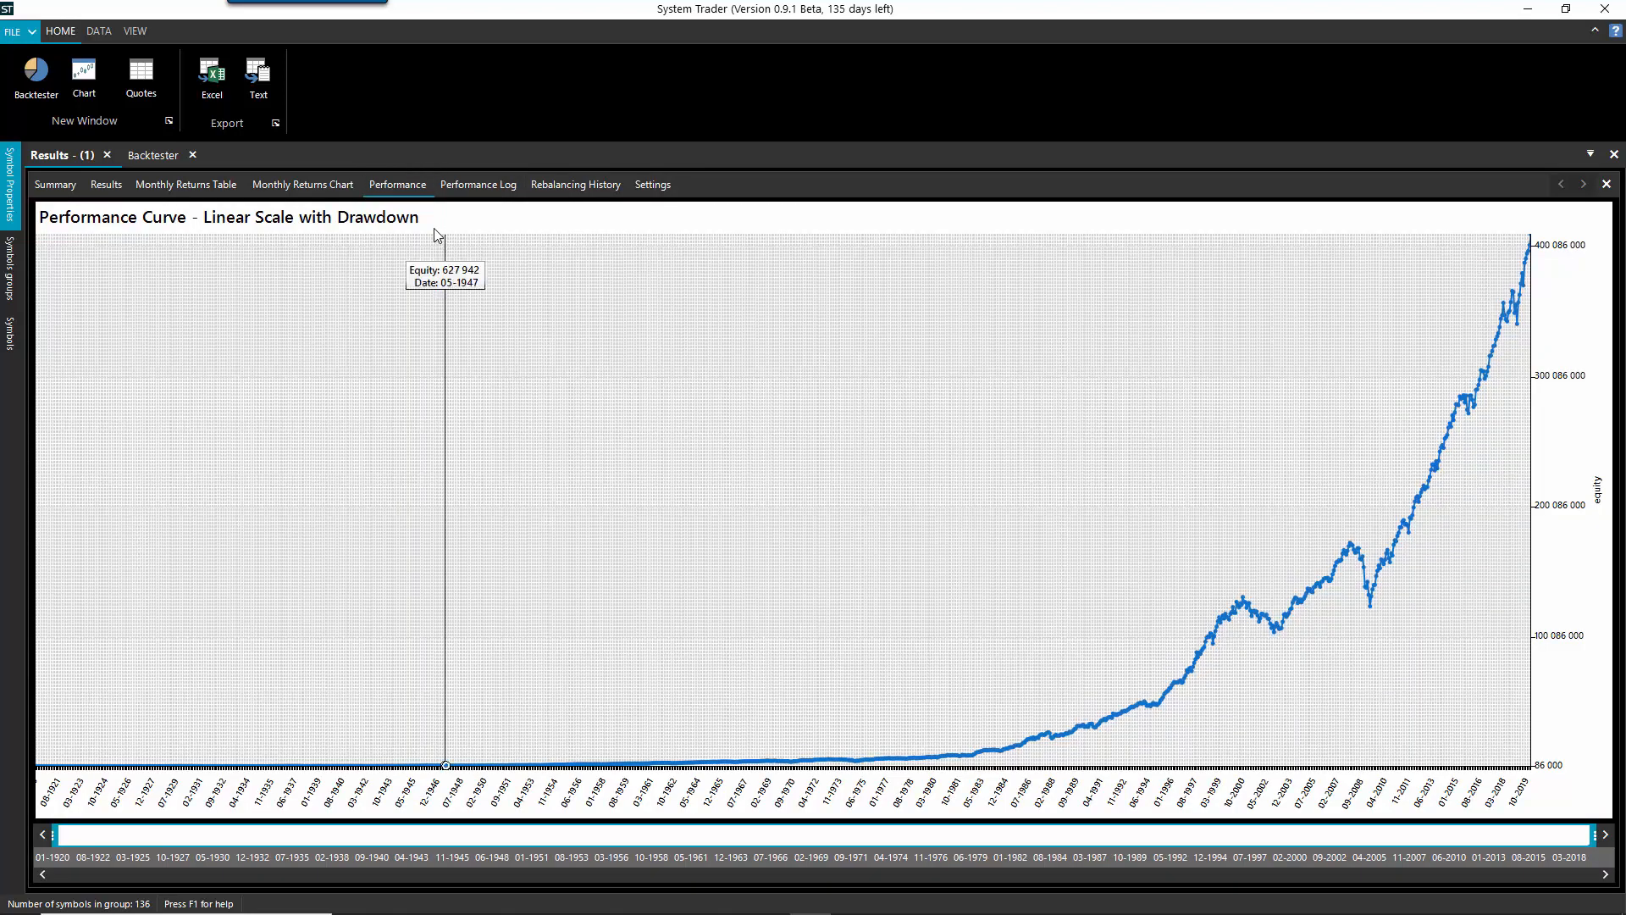
# - View the 60/40 performance curve on a logarithmic scale over the full date range, and return to the strategy list
pyautogui.click(503, 191)
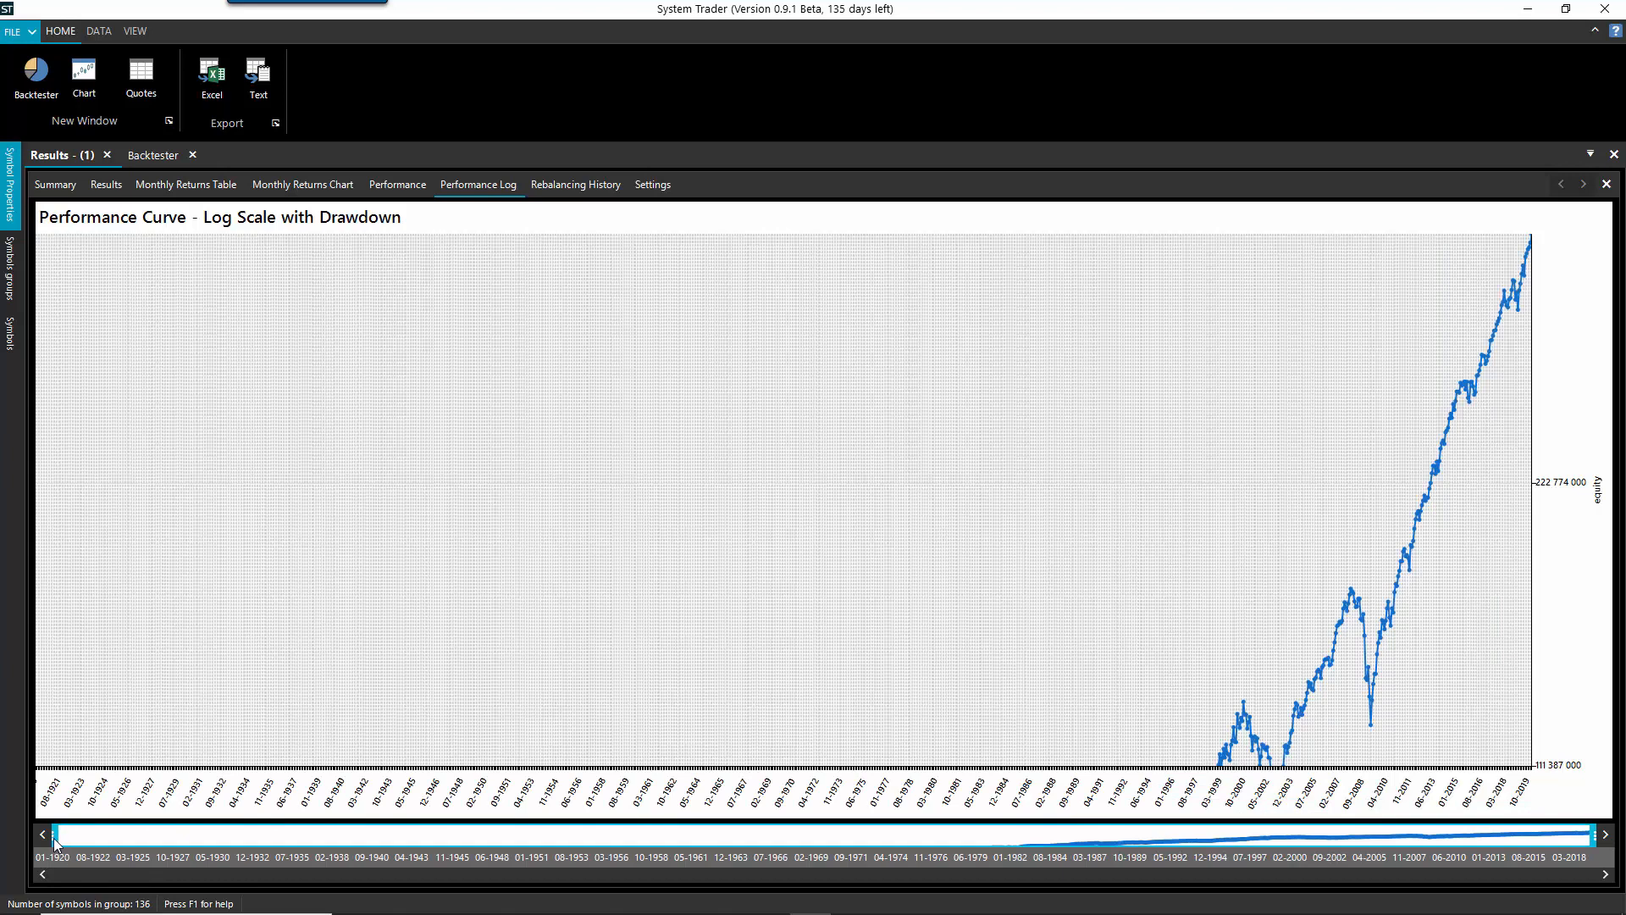
pyautogui.moveTo(64, 837); pyautogui.dragTo(50, 836)
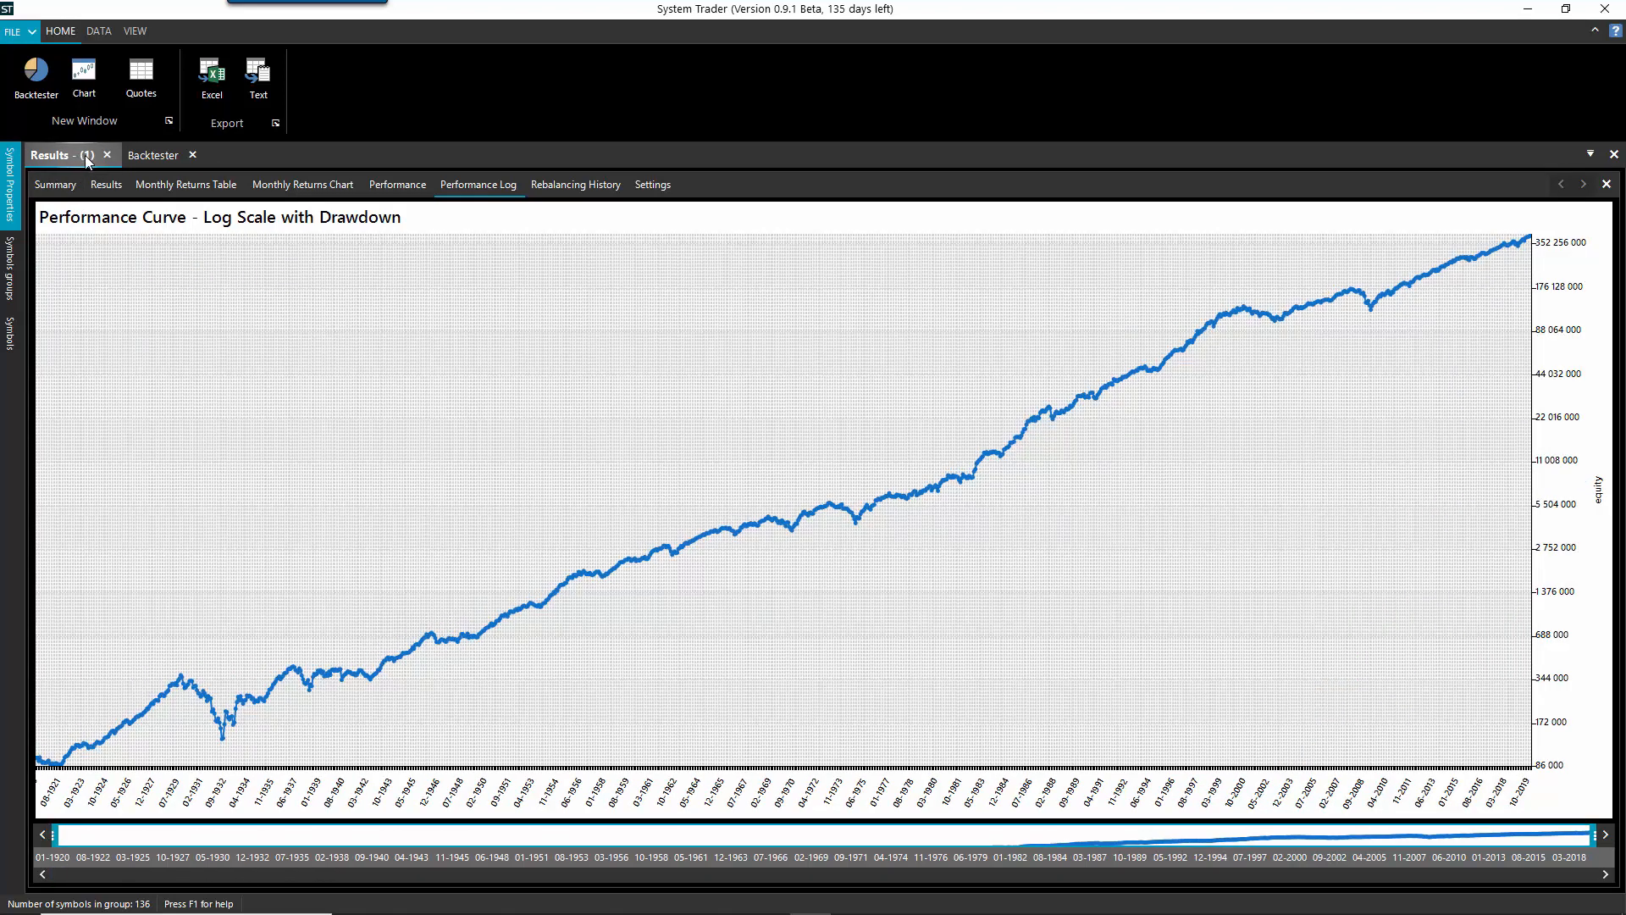
pyautogui.click(149, 161)
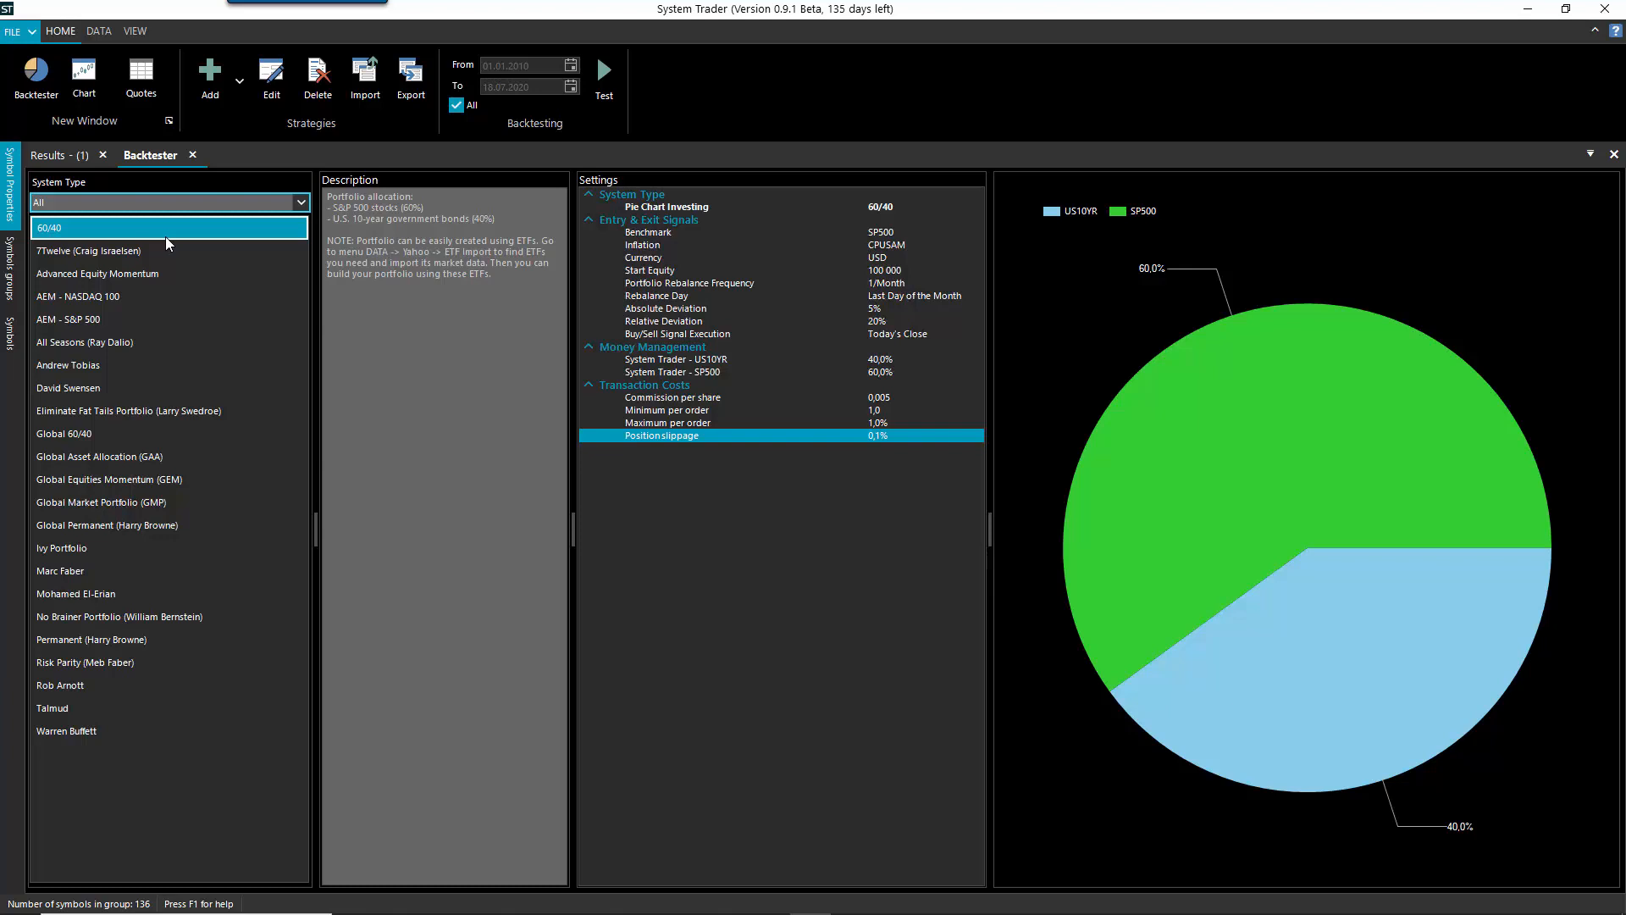
# - Start an ETF data import from Yahoo, excluding Canada so that only the USA NYSE market is used
pyautogui.click(98, 31)
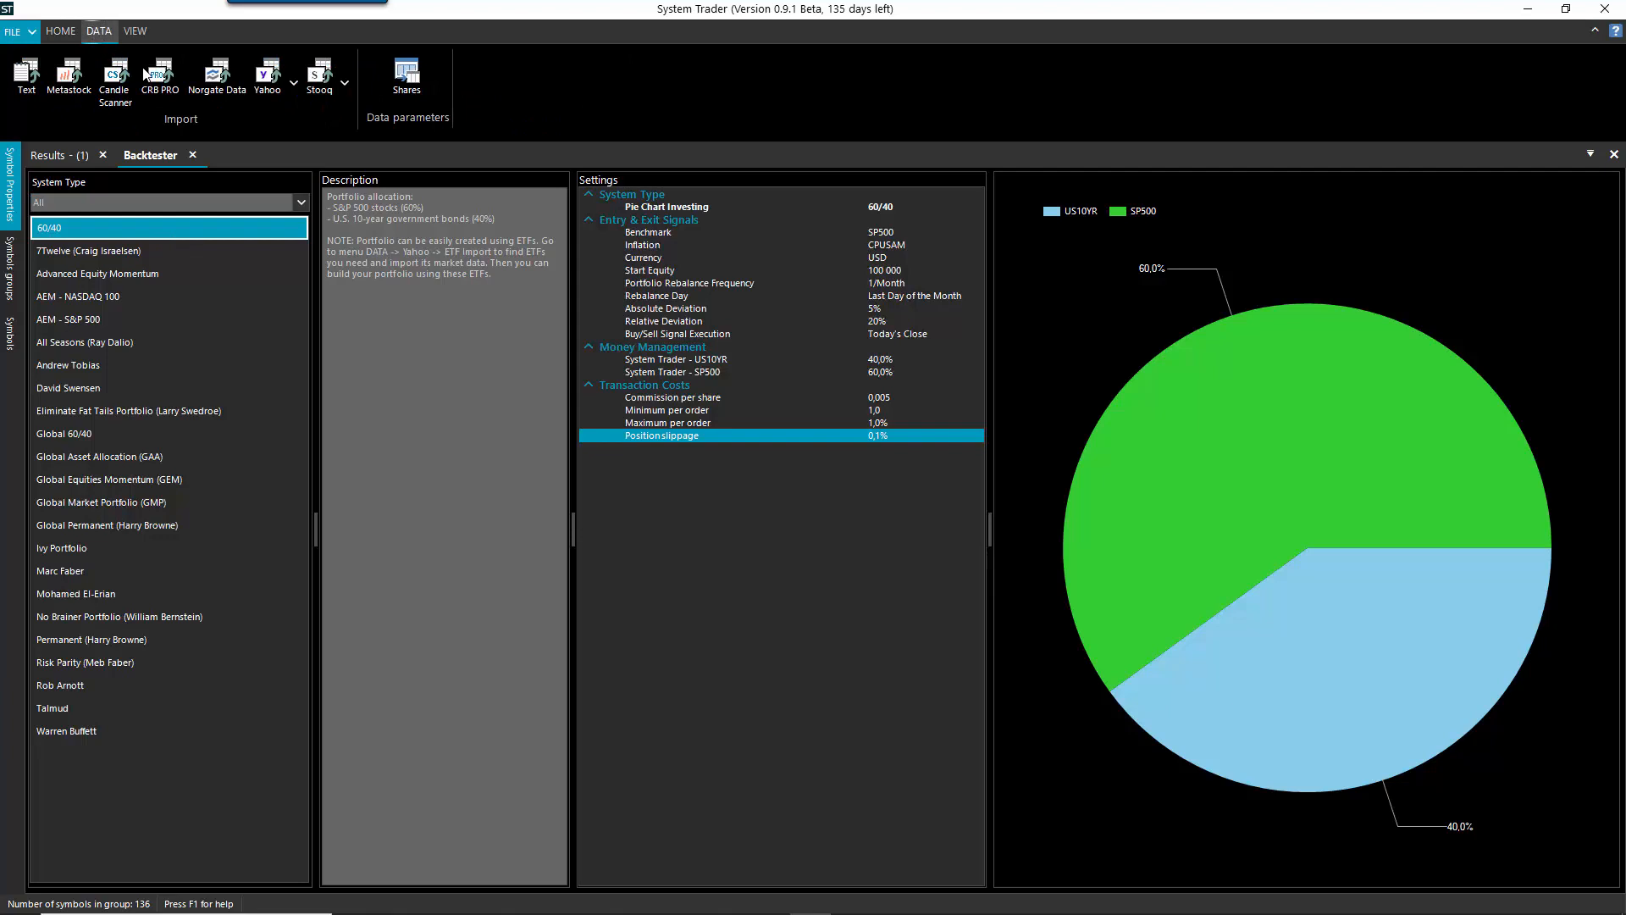
pyautogui.click(295, 84)
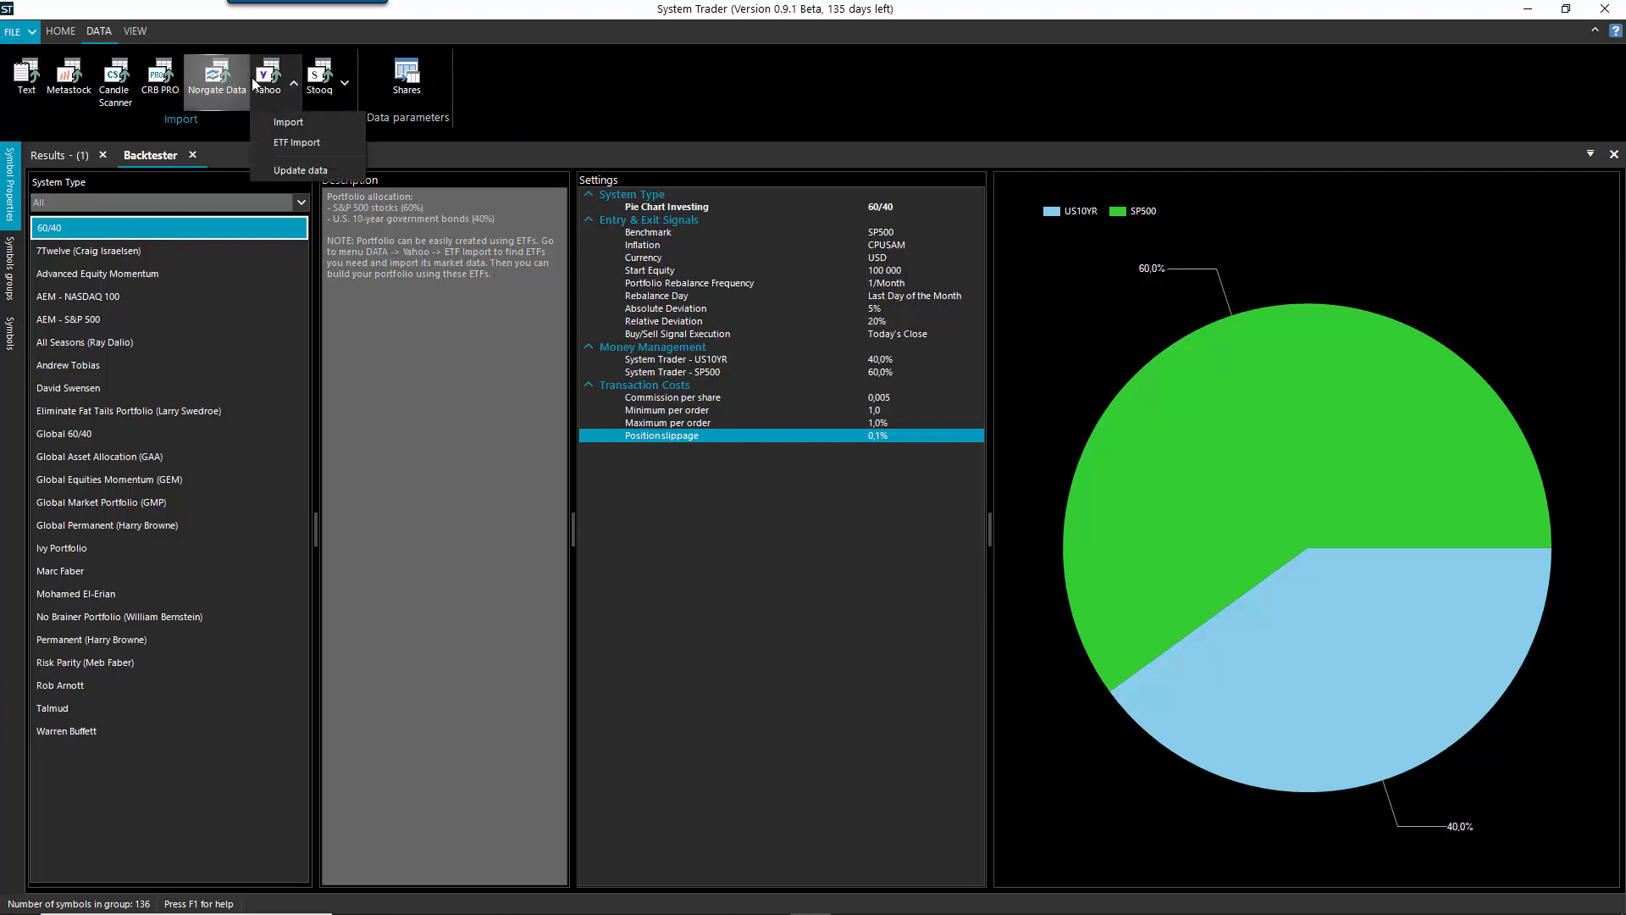
pyautogui.click(318, 146)
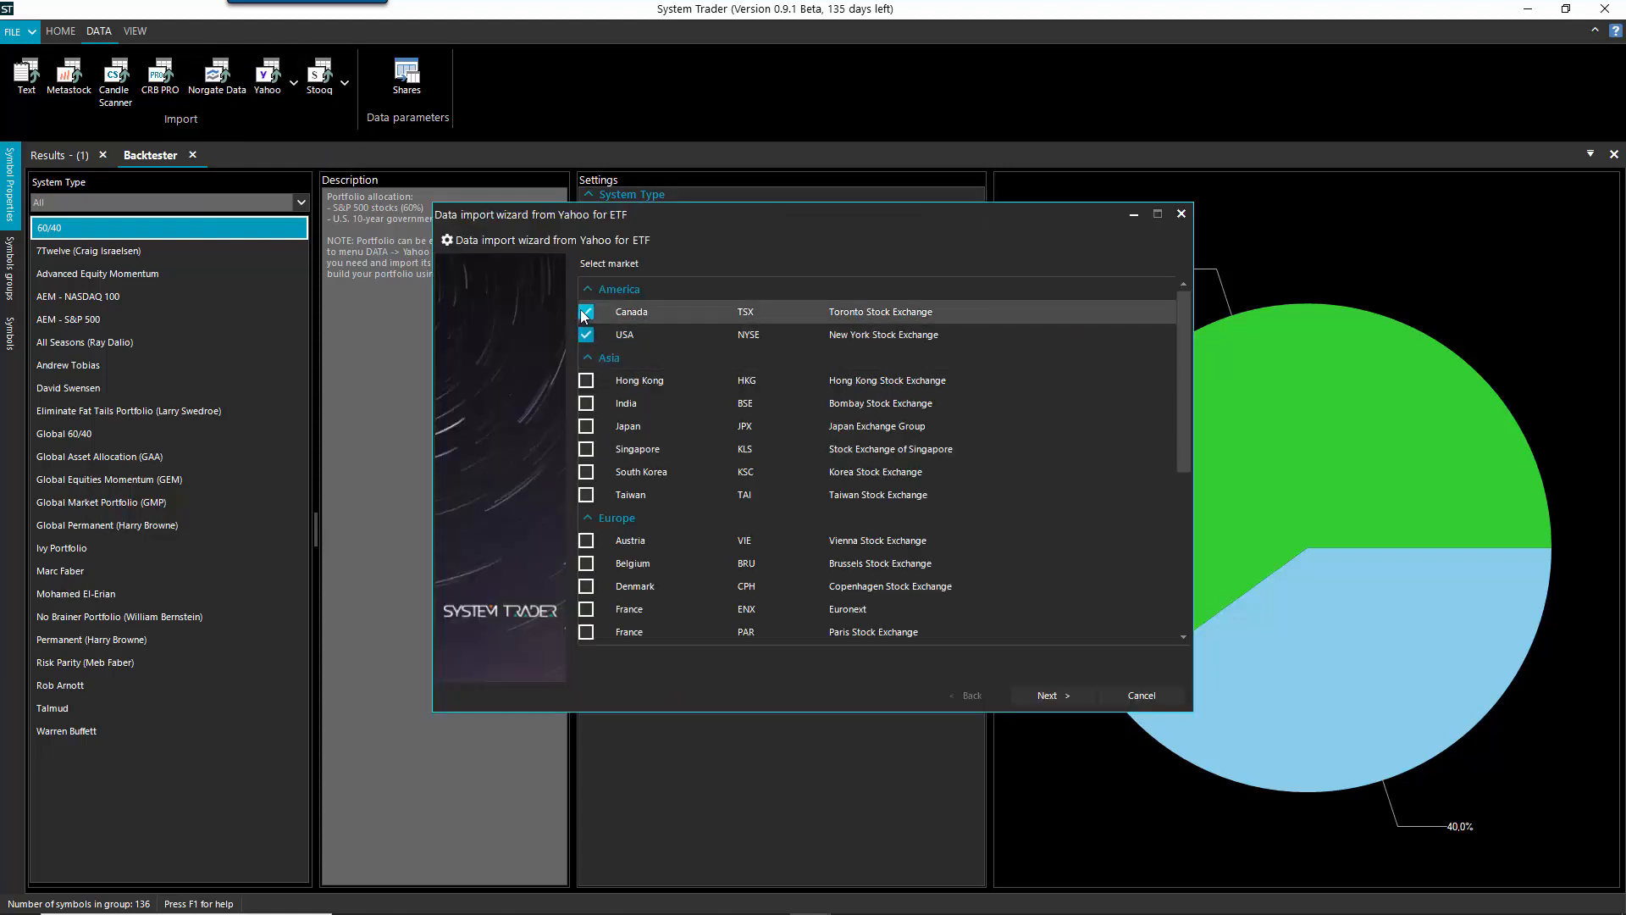
pyautogui.click(584, 313)
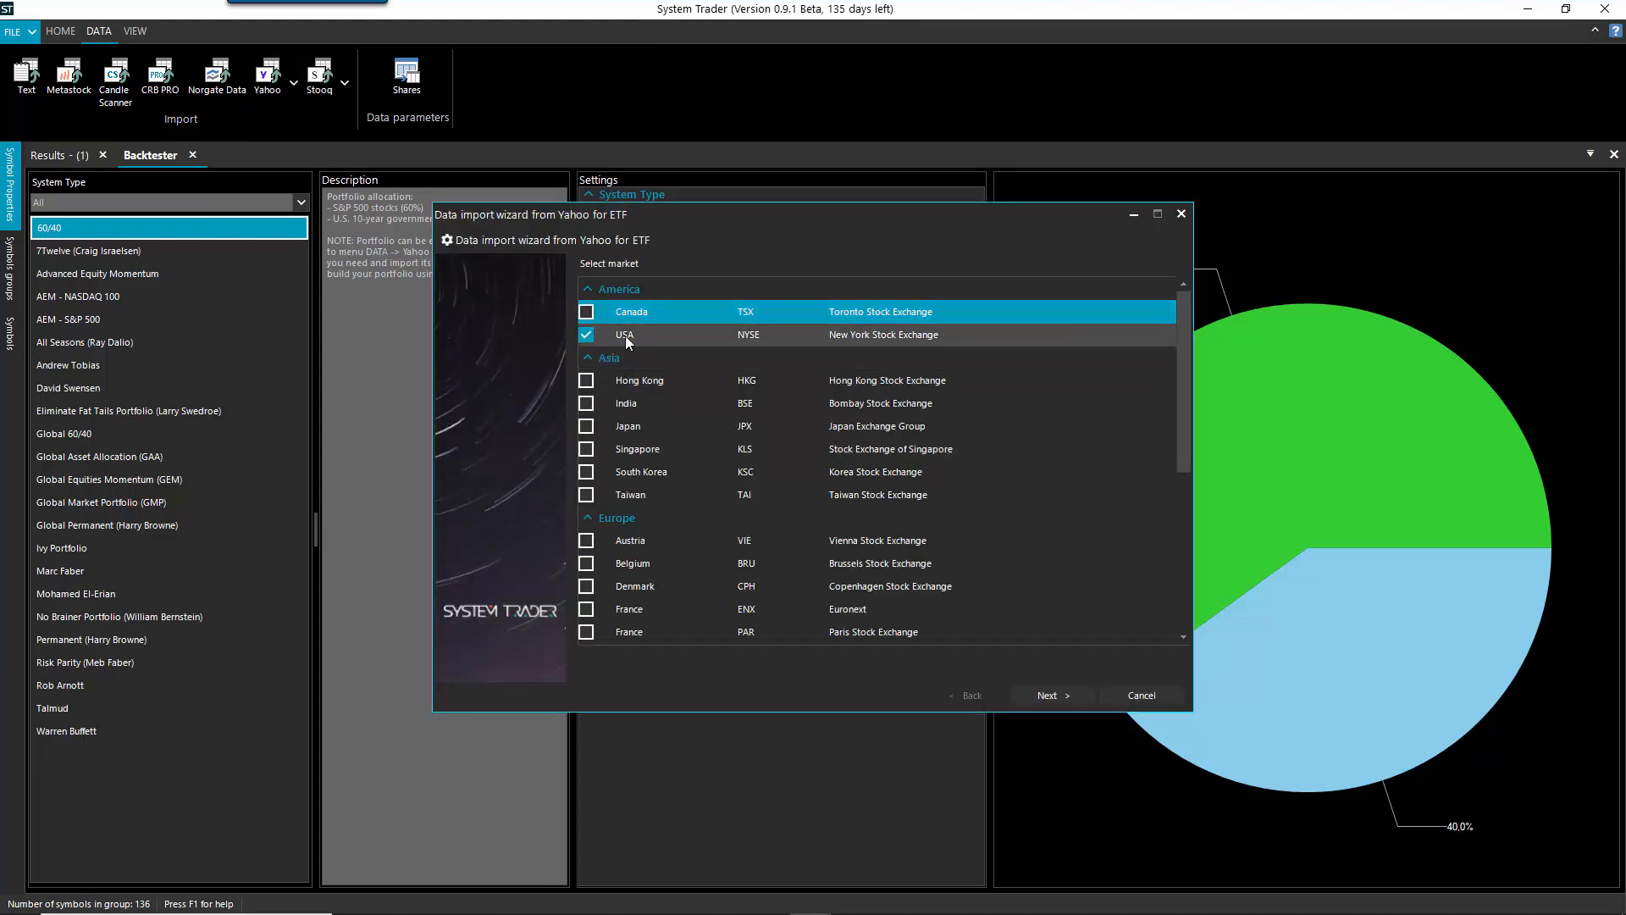
pyautogui.click(1043, 695)
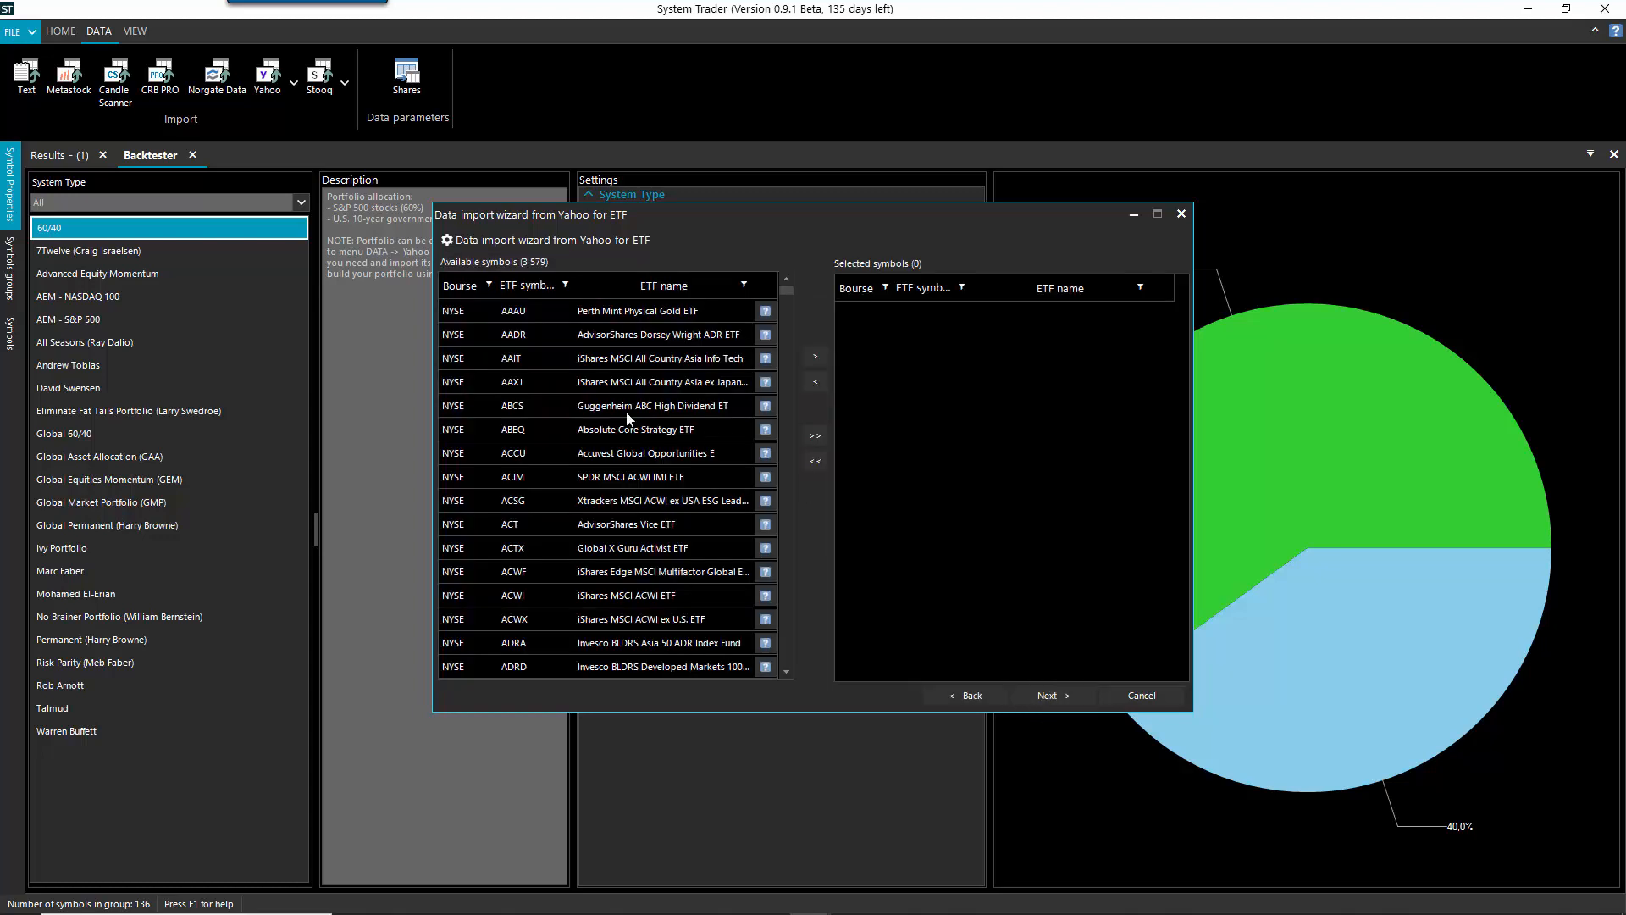
# - Filter the available ETF symbols for SPY and add it to the selected symbols
pyautogui.click(565, 284)
pyautogui.click(611, 356)
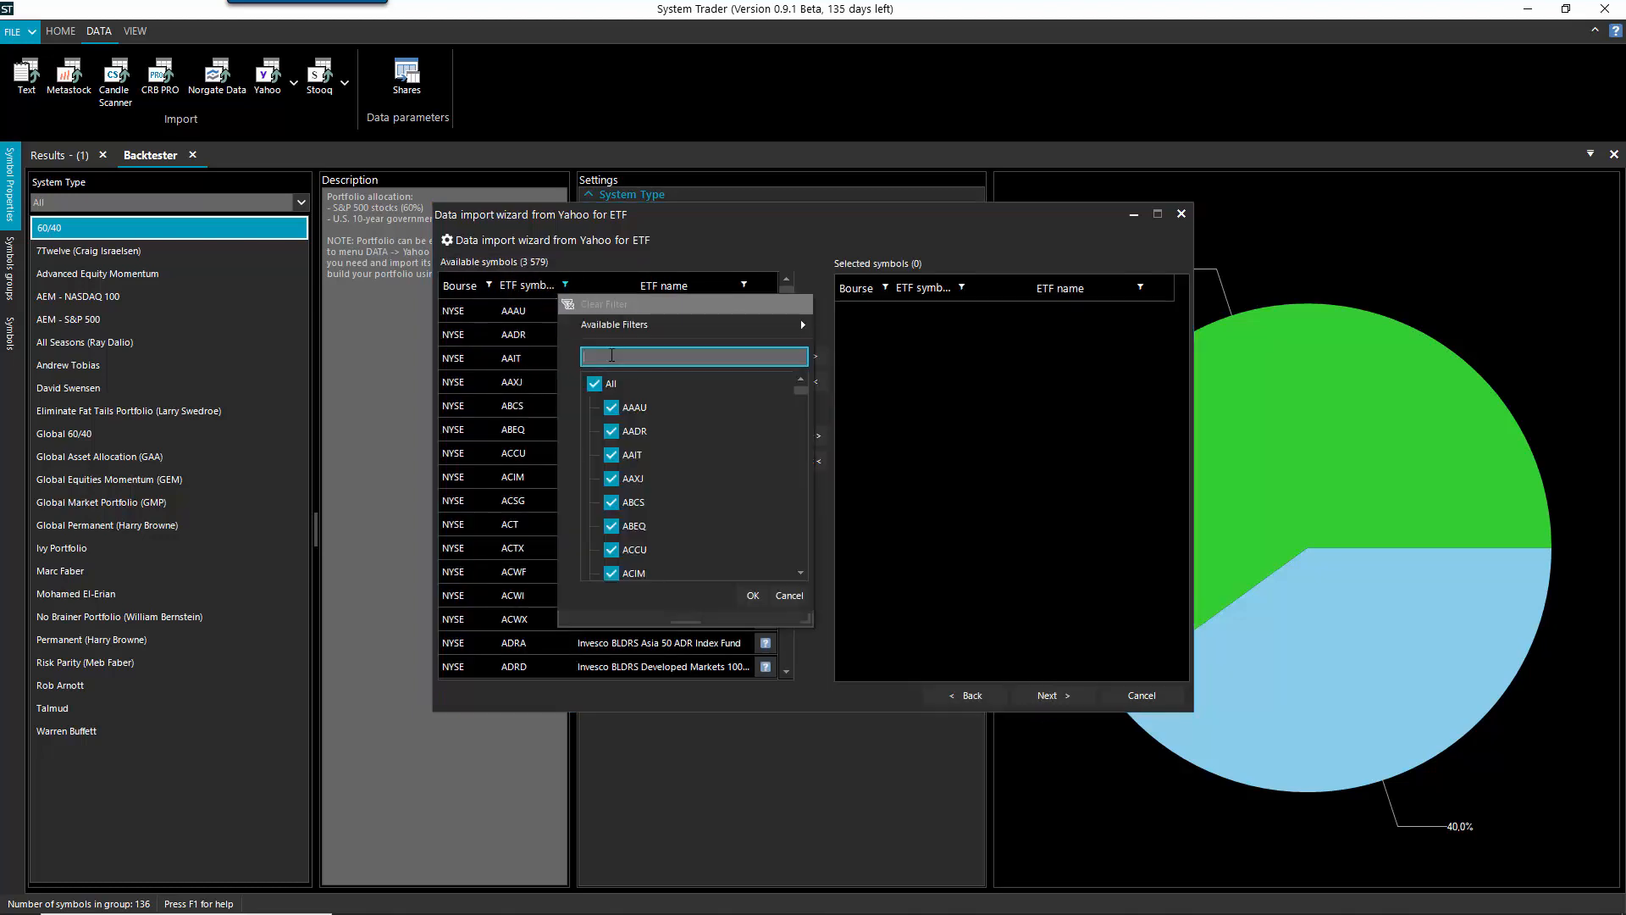
pyautogui.write('spy')
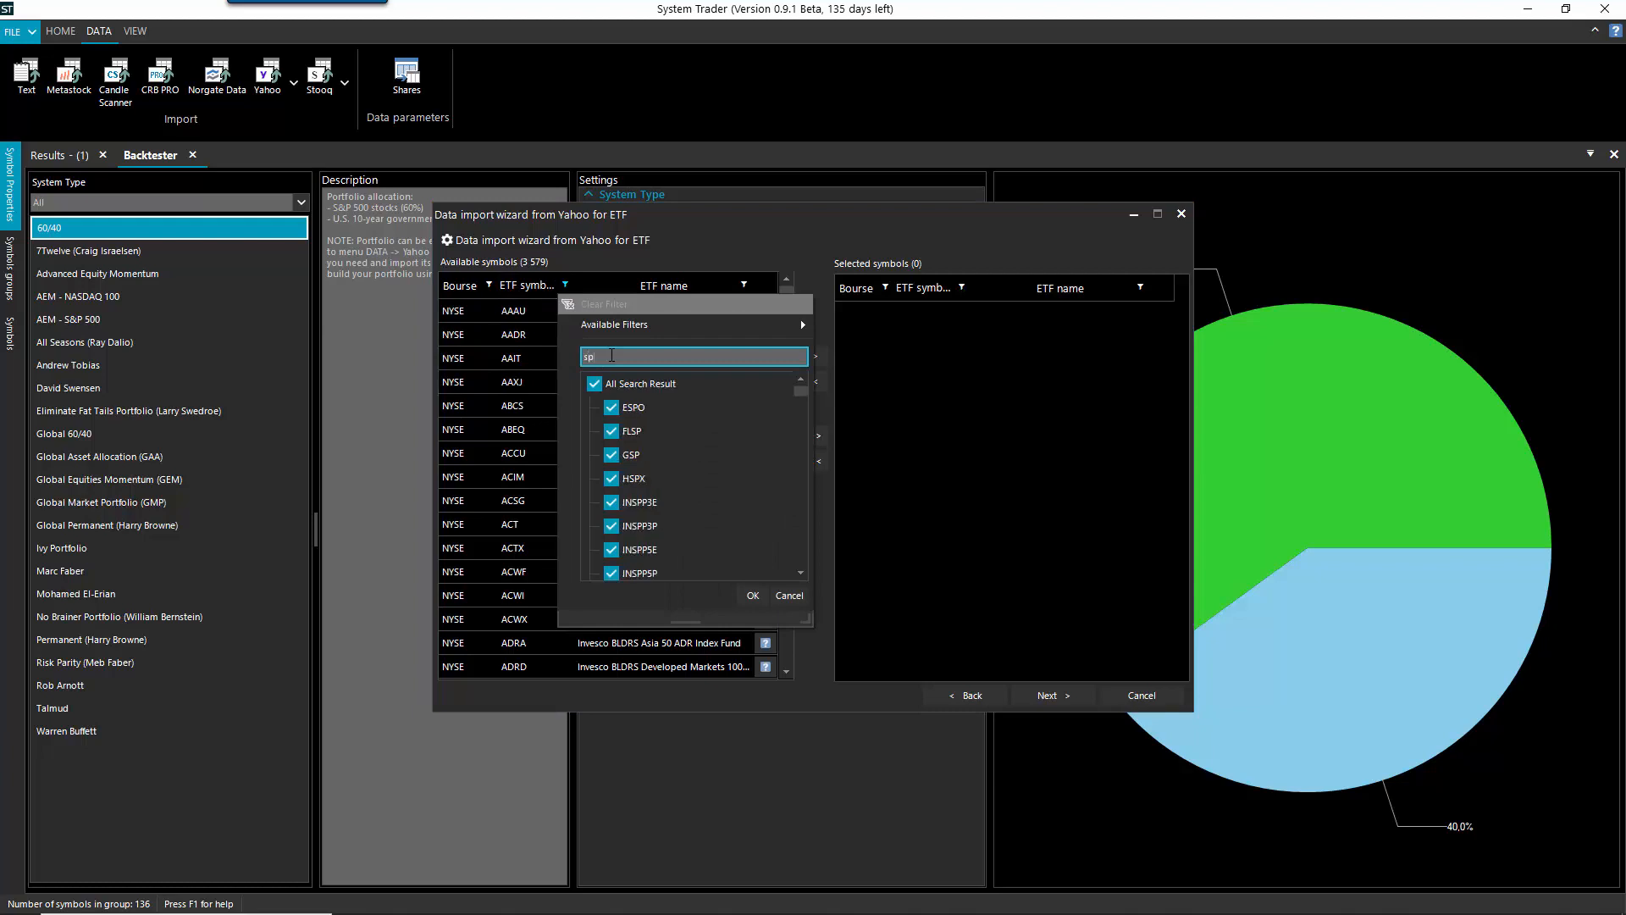
pyautogui.click(626, 384)
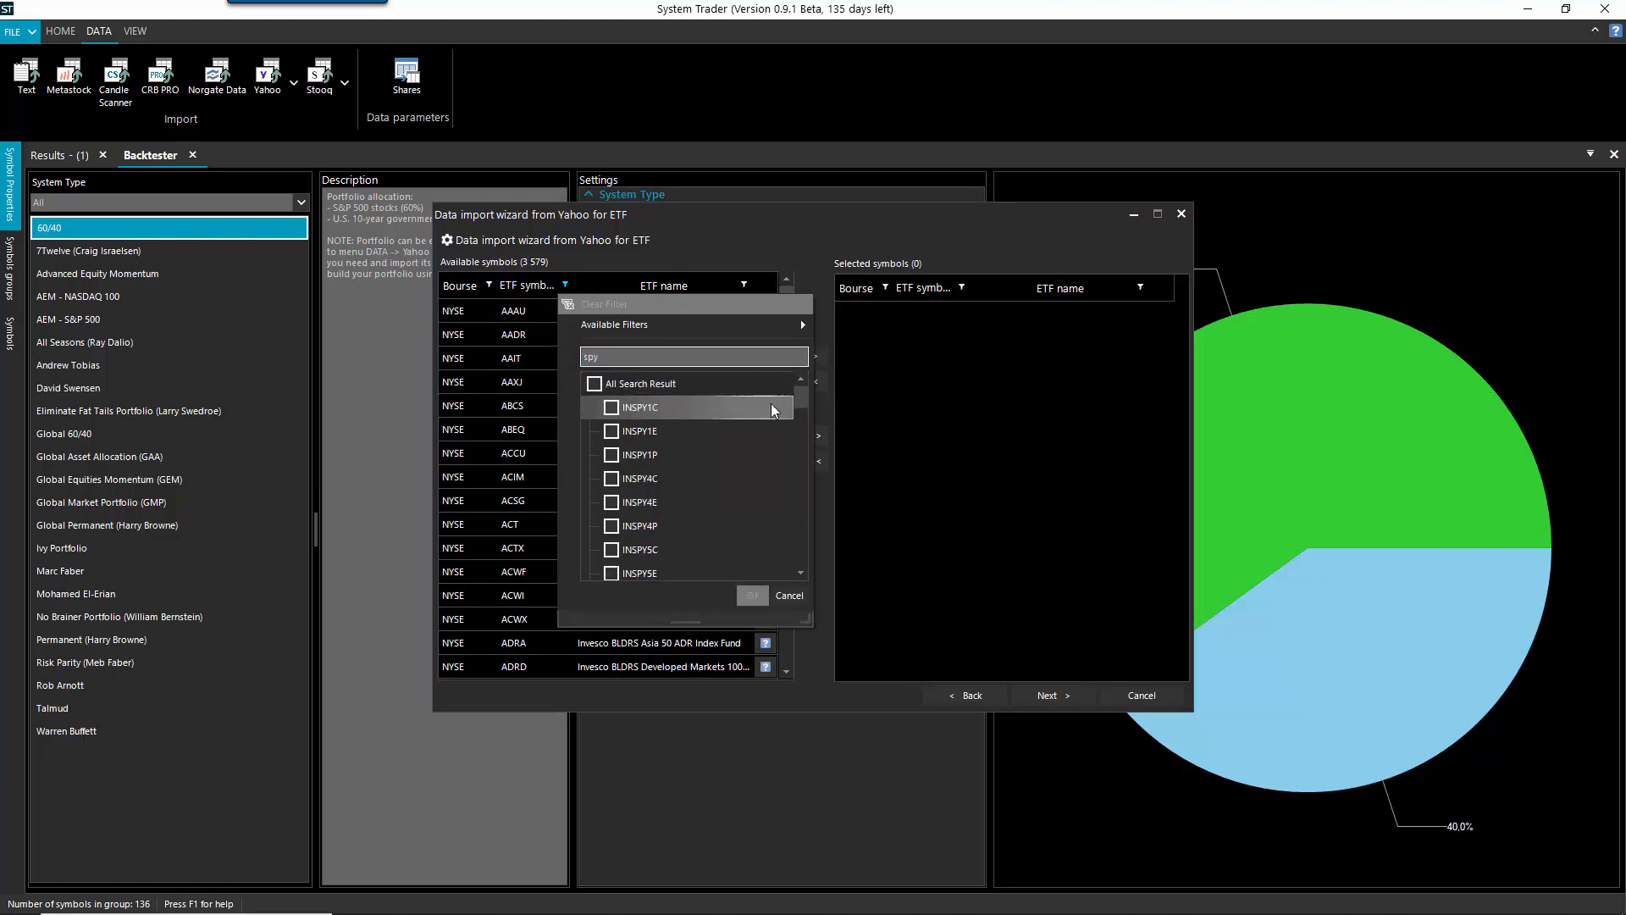
pyautogui.moveTo(801, 393); pyautogui.dragTo(799, 507)
pyautogui.click(611, 448)
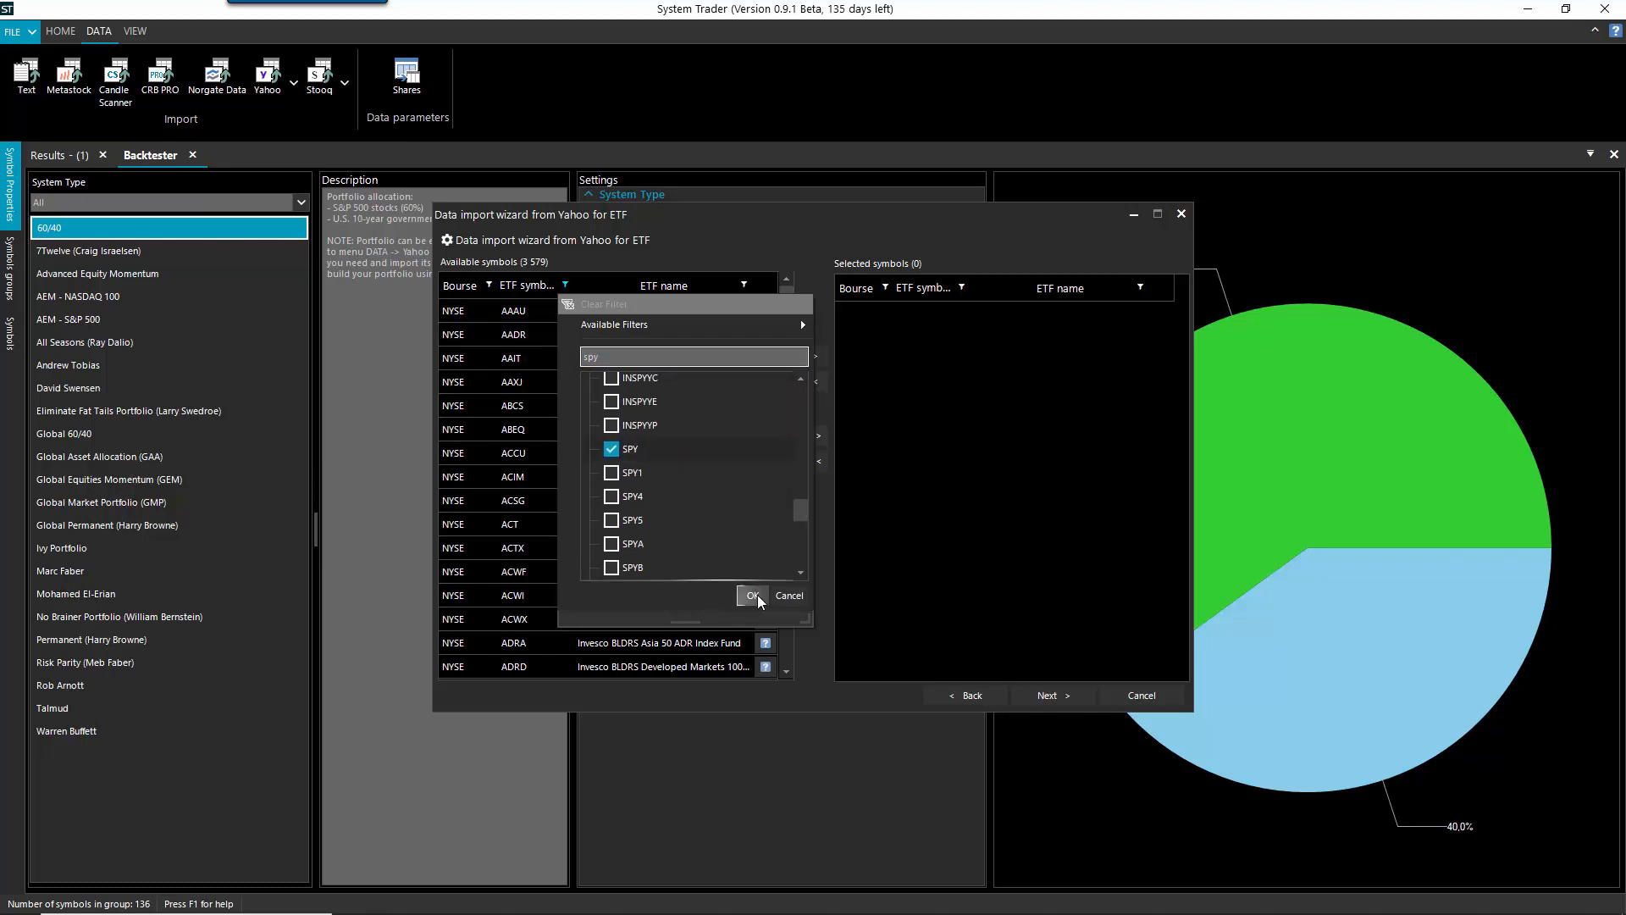
pyautogui.click(752, 596)
pyautogui.click(815, 363)
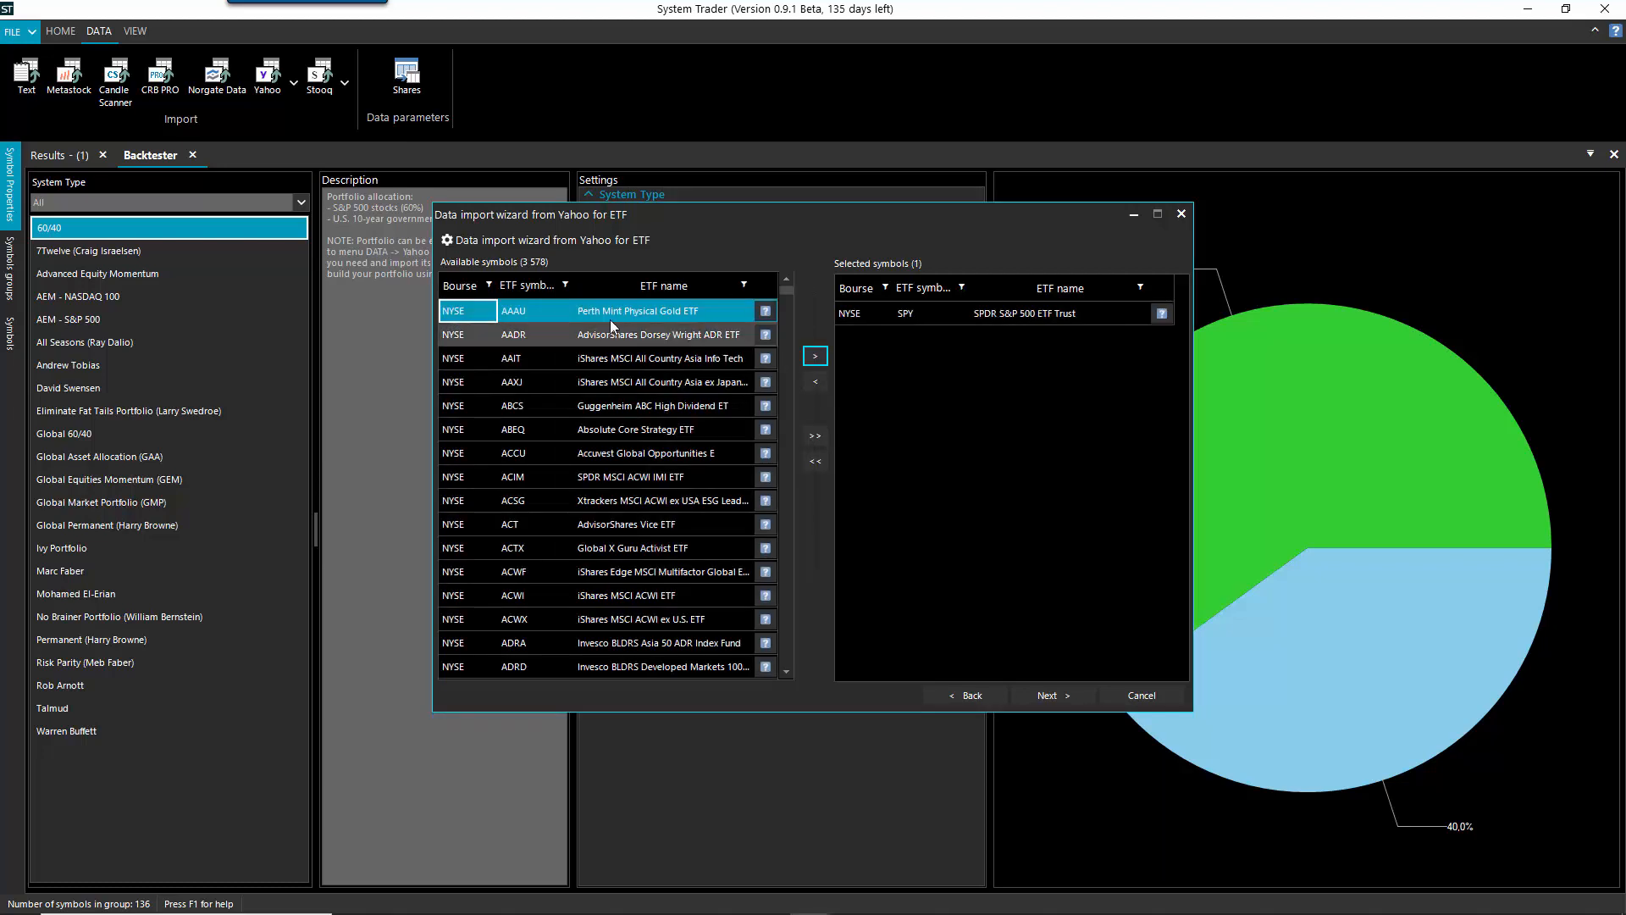
# - Filter the available ETF symbols for AGG and add it to the selected symbols
pyautogui.click(565, 284)
pyautogui.click(618, 356)
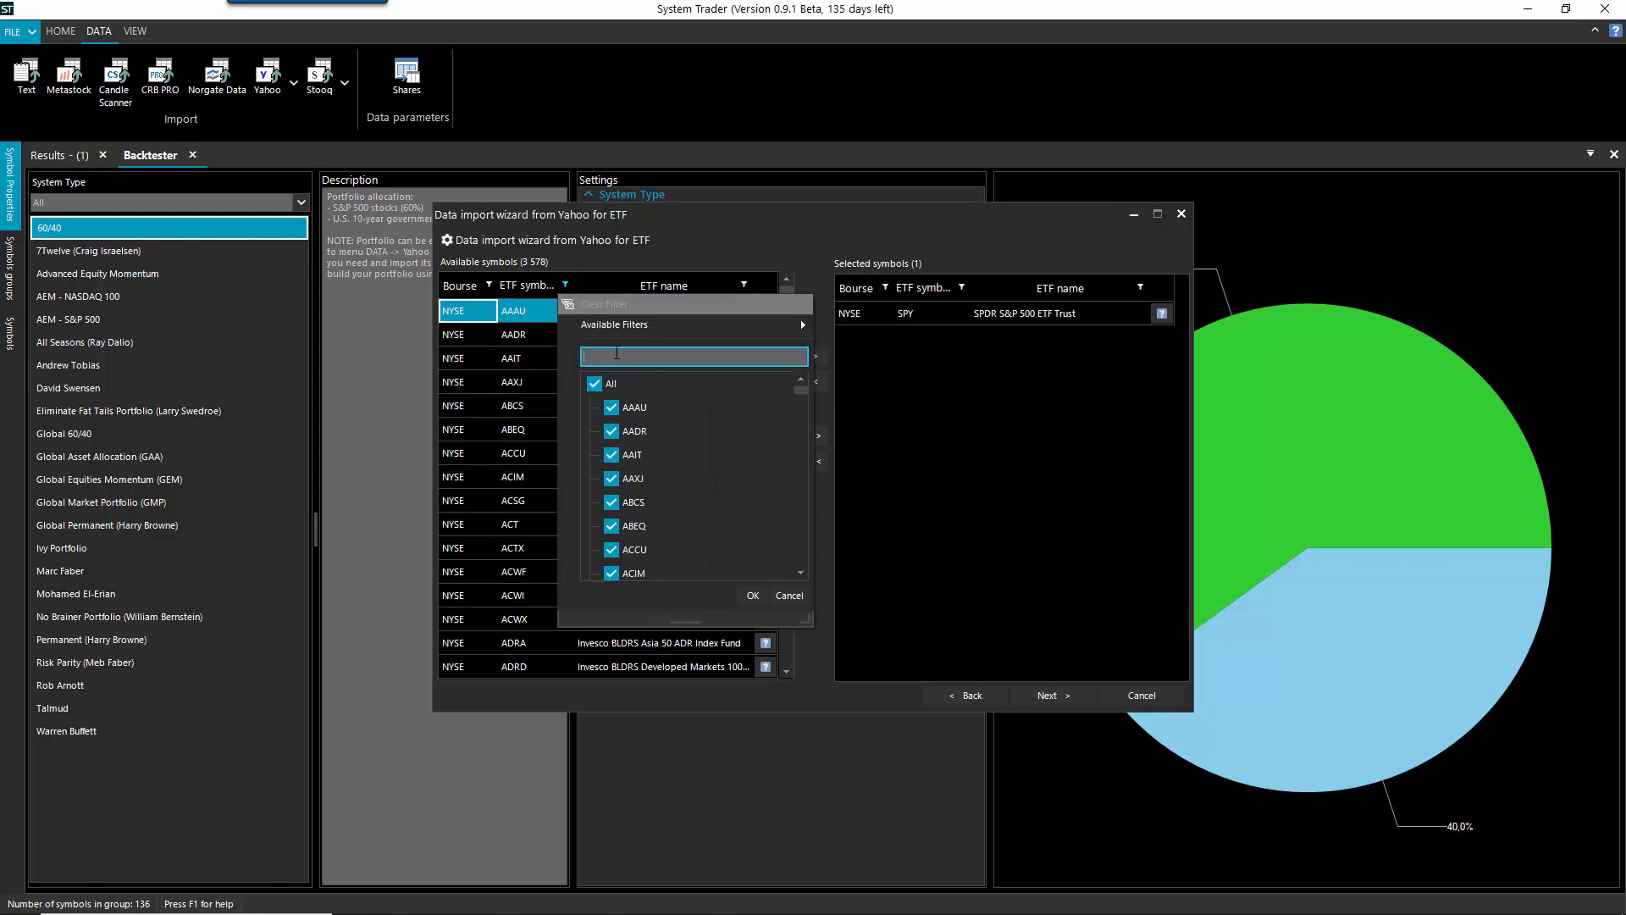
pyautogui.write('agg')
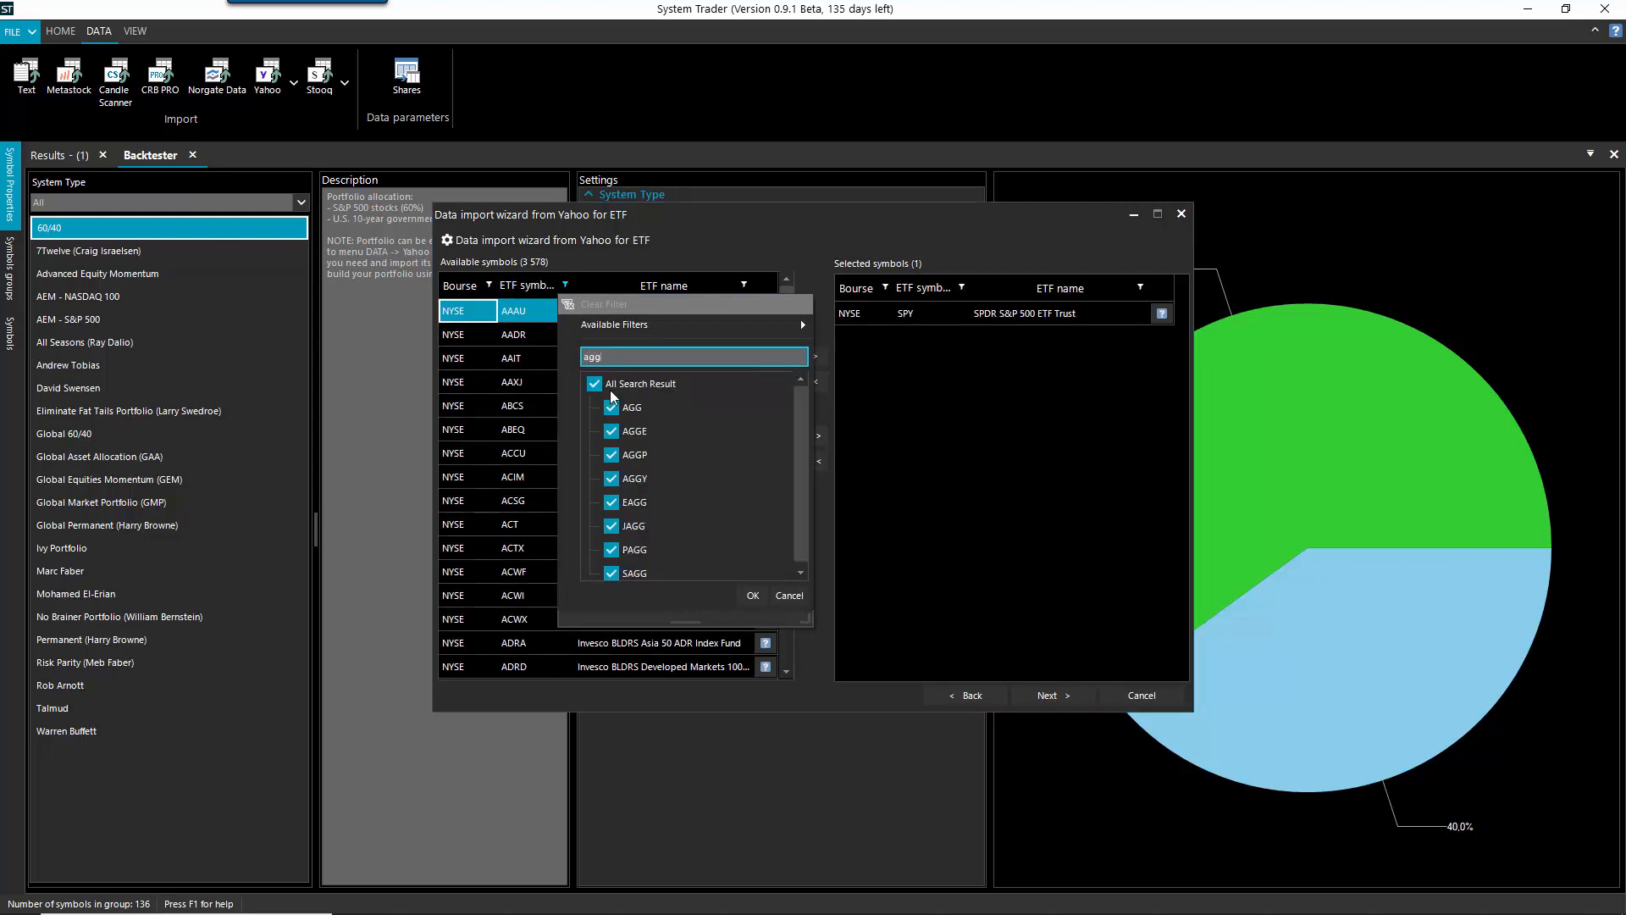
pyautogui.click(594, 384)
pyautogui.click(610, 407)
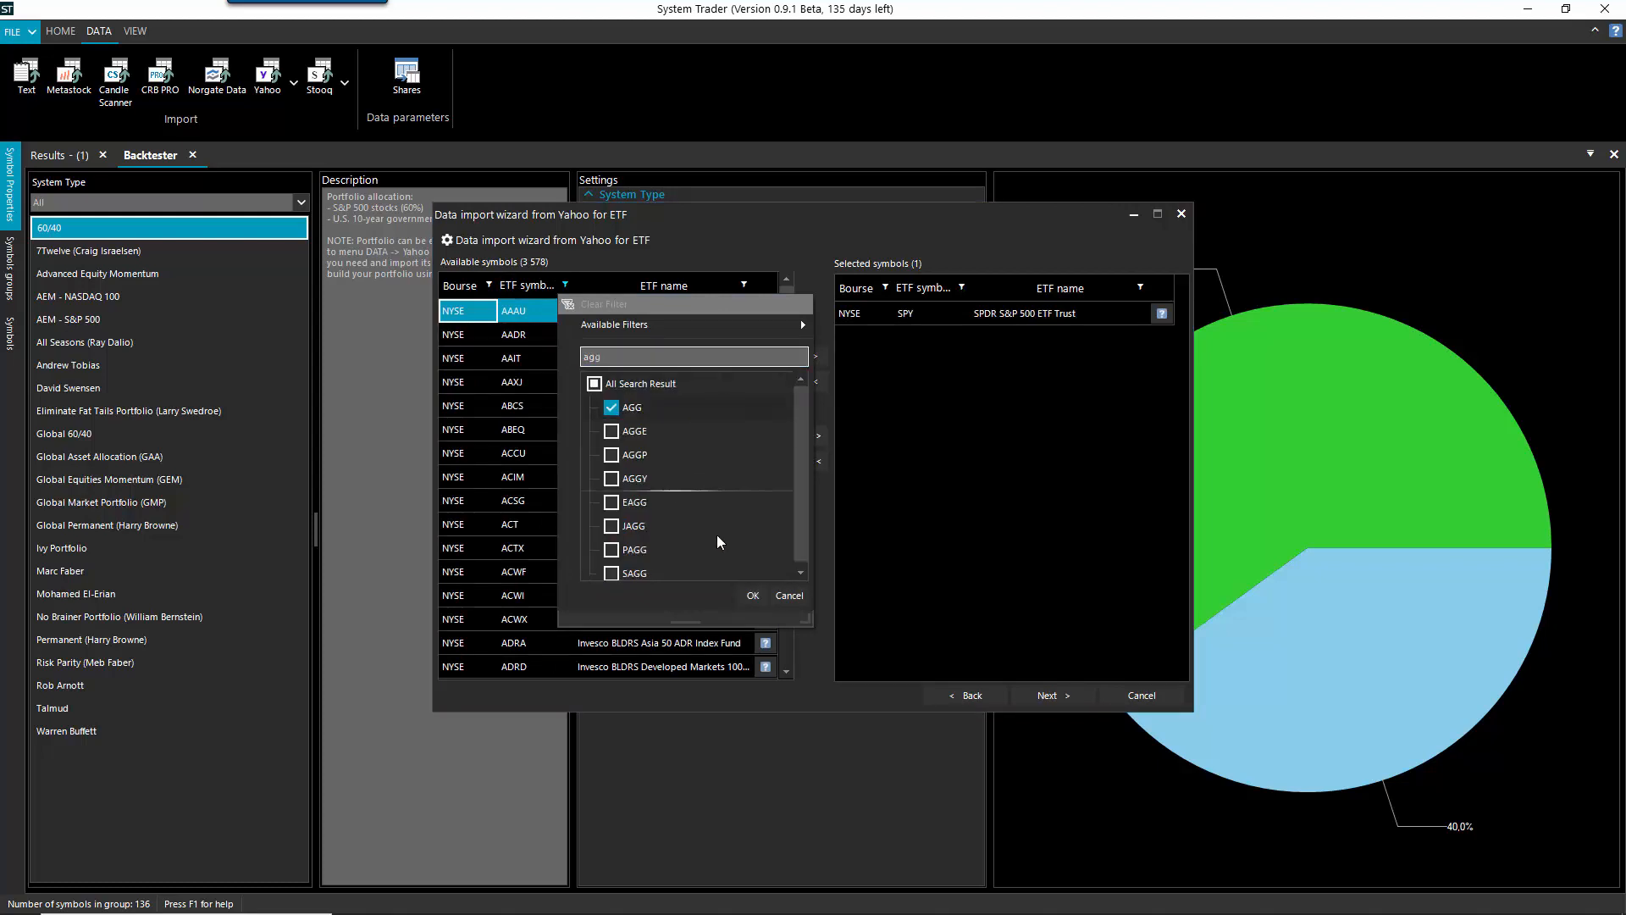
pyautogui.click(752, 595)
pyautogui.click(815, 355)
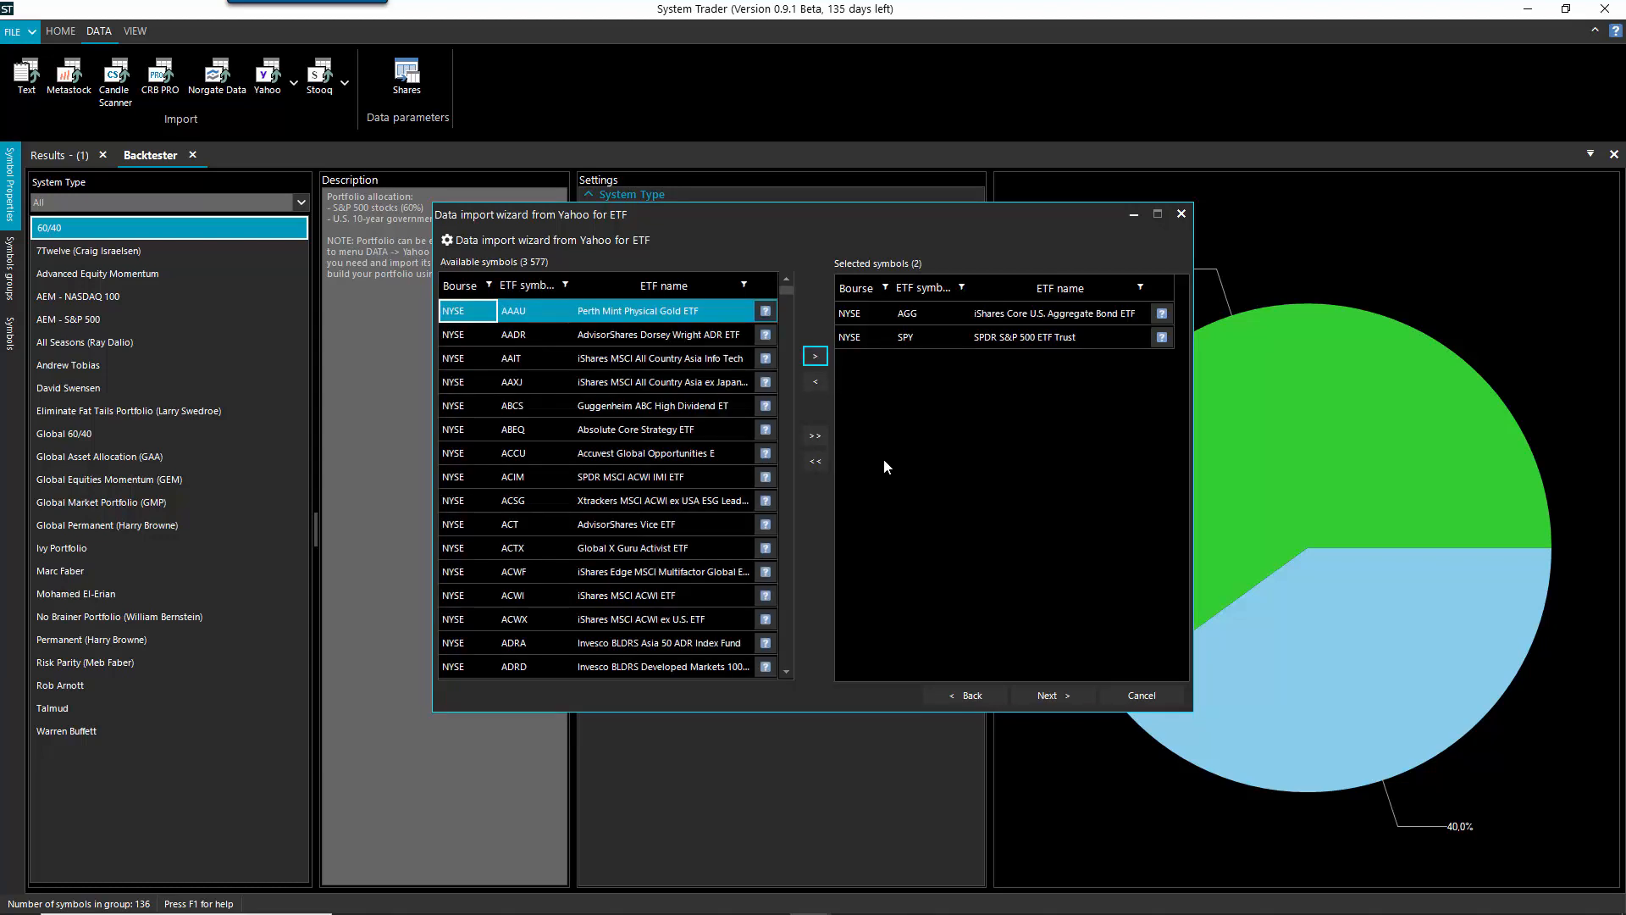
# - Set the import's first quote date to the first available date and proceed to the group selection
pyautogui.click(1048, 696)
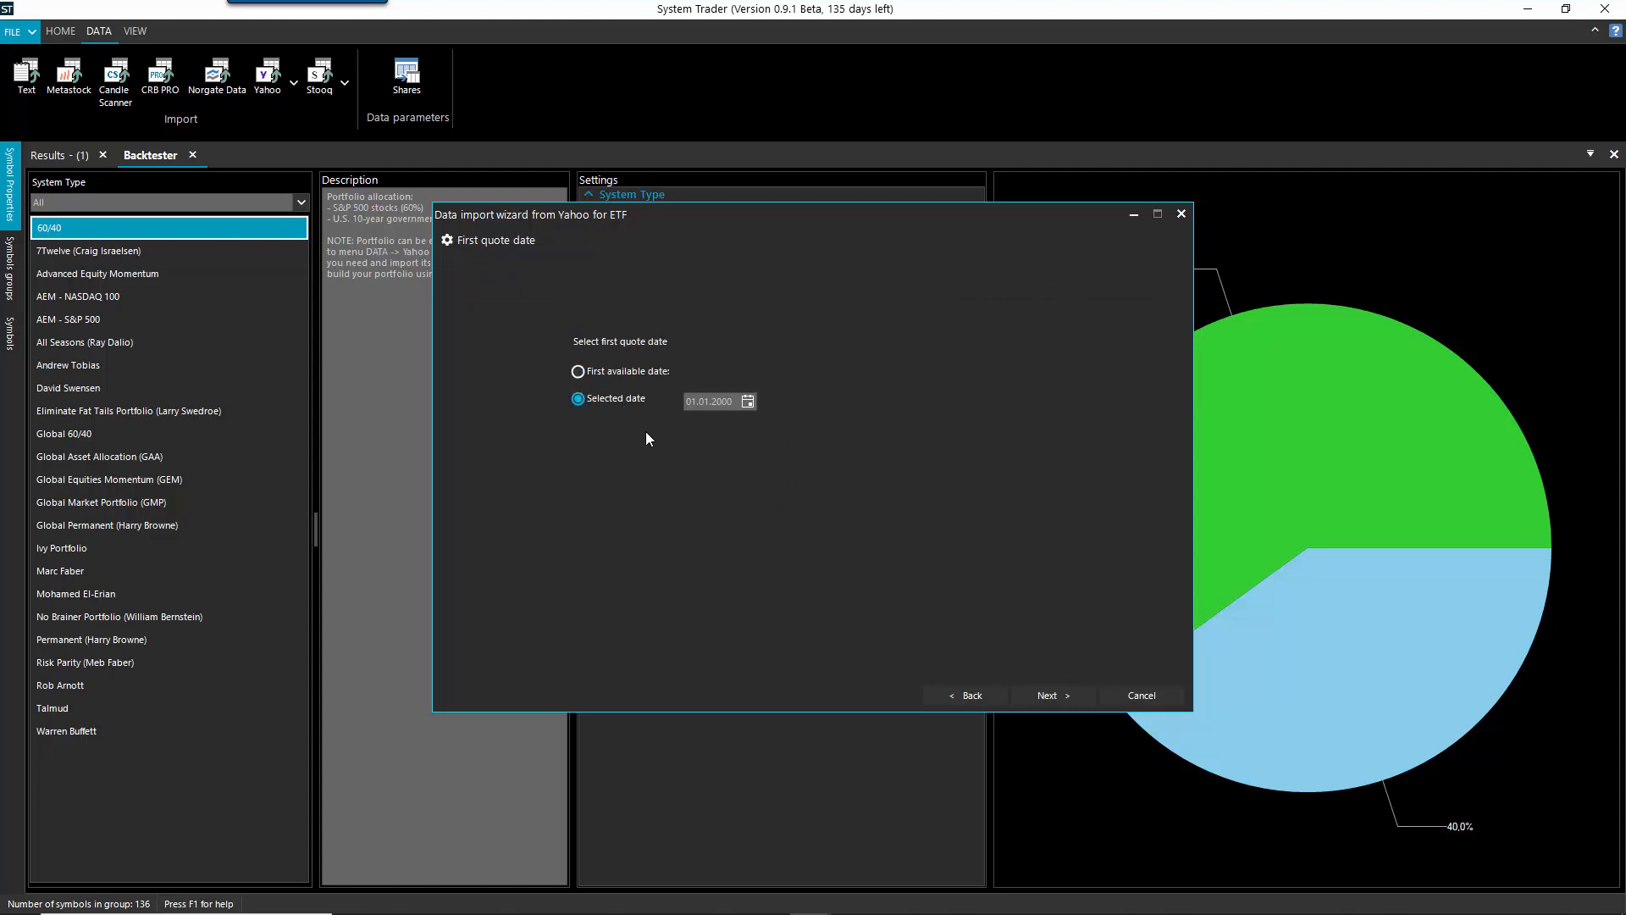
pyautogui.click(1044, 698)
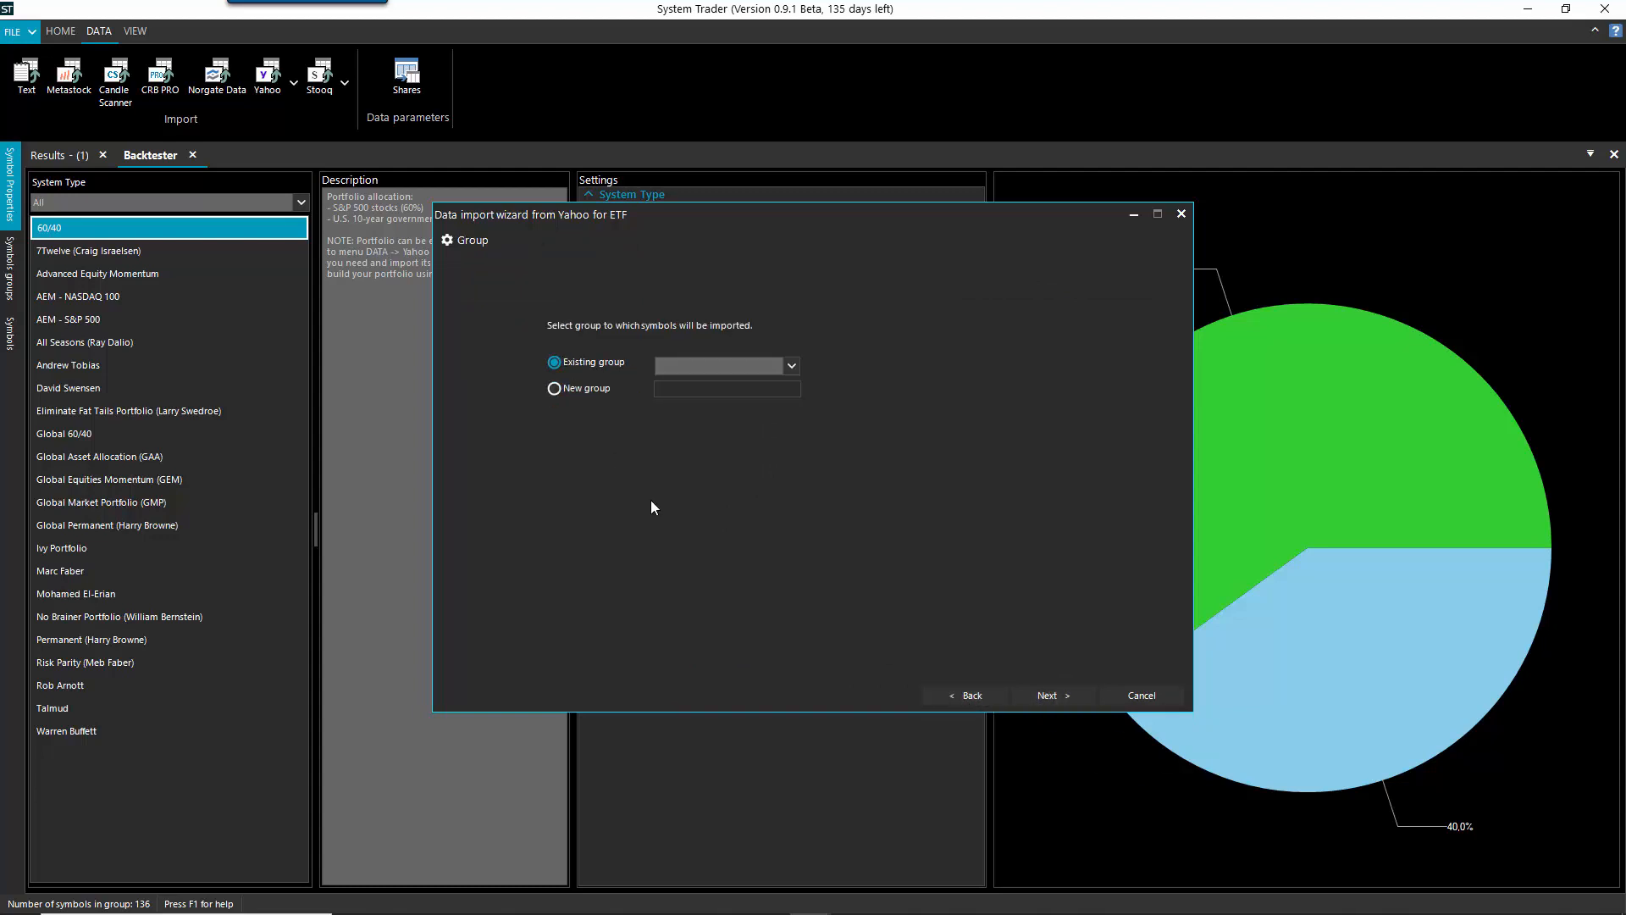
pyautogui.click(968, 695)
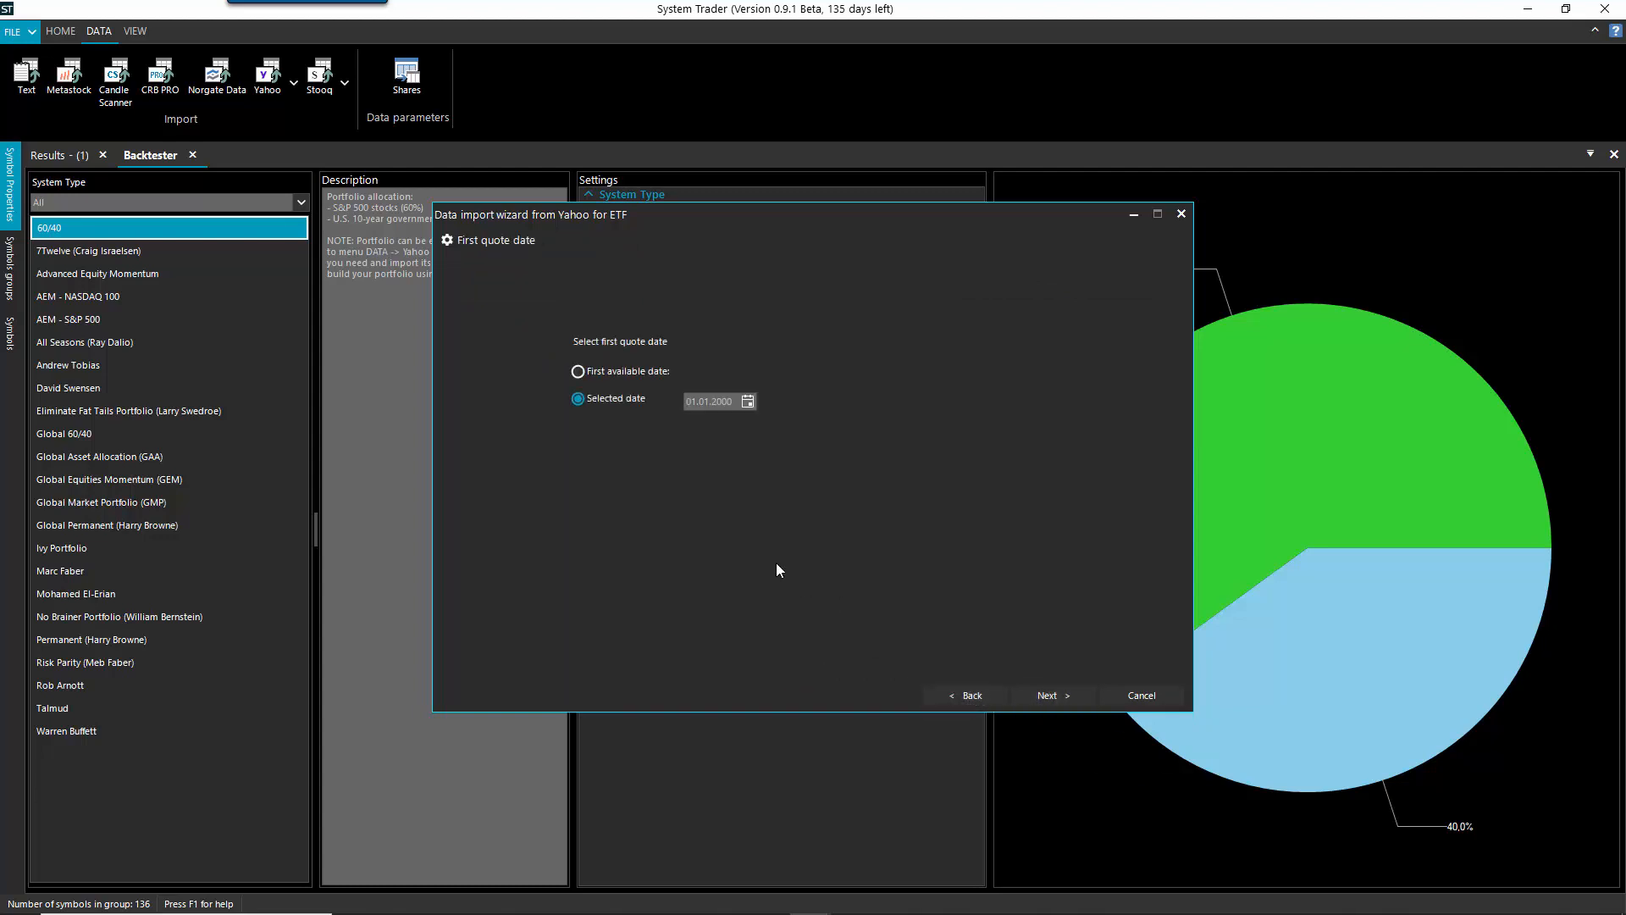
pyautogui.click(612, 375)
pyautogui.click(1045, 698)
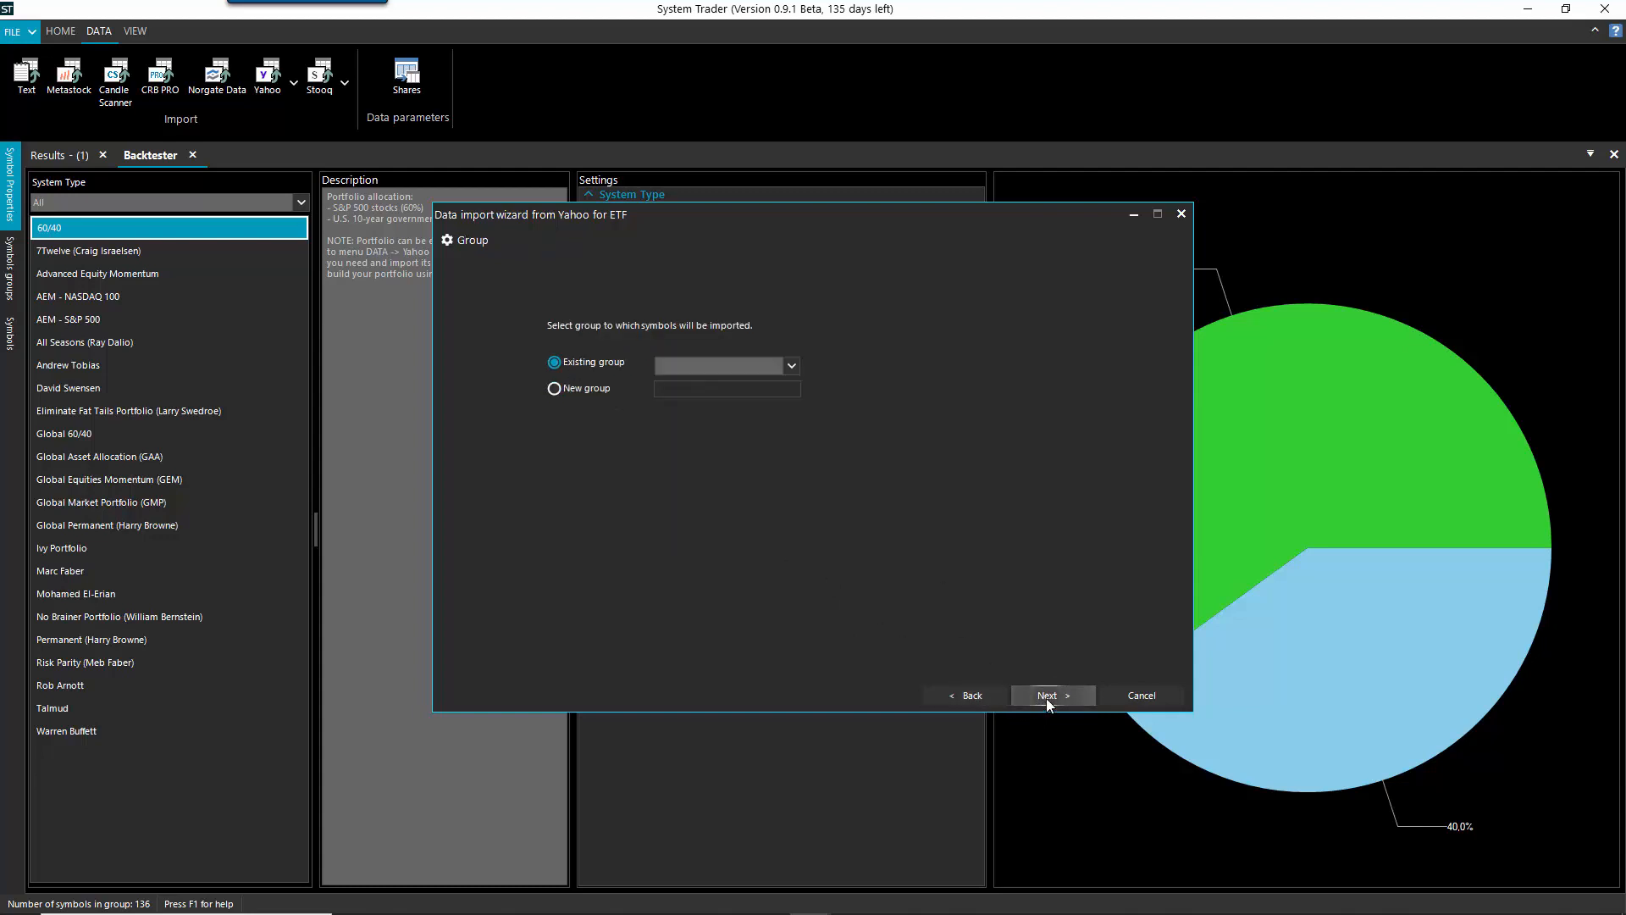
# - Import the selected symbols into a new group named "my 60/40" and finish the wizard
pyautogui.click(586, 390)
pyautogui.click(693, 389)
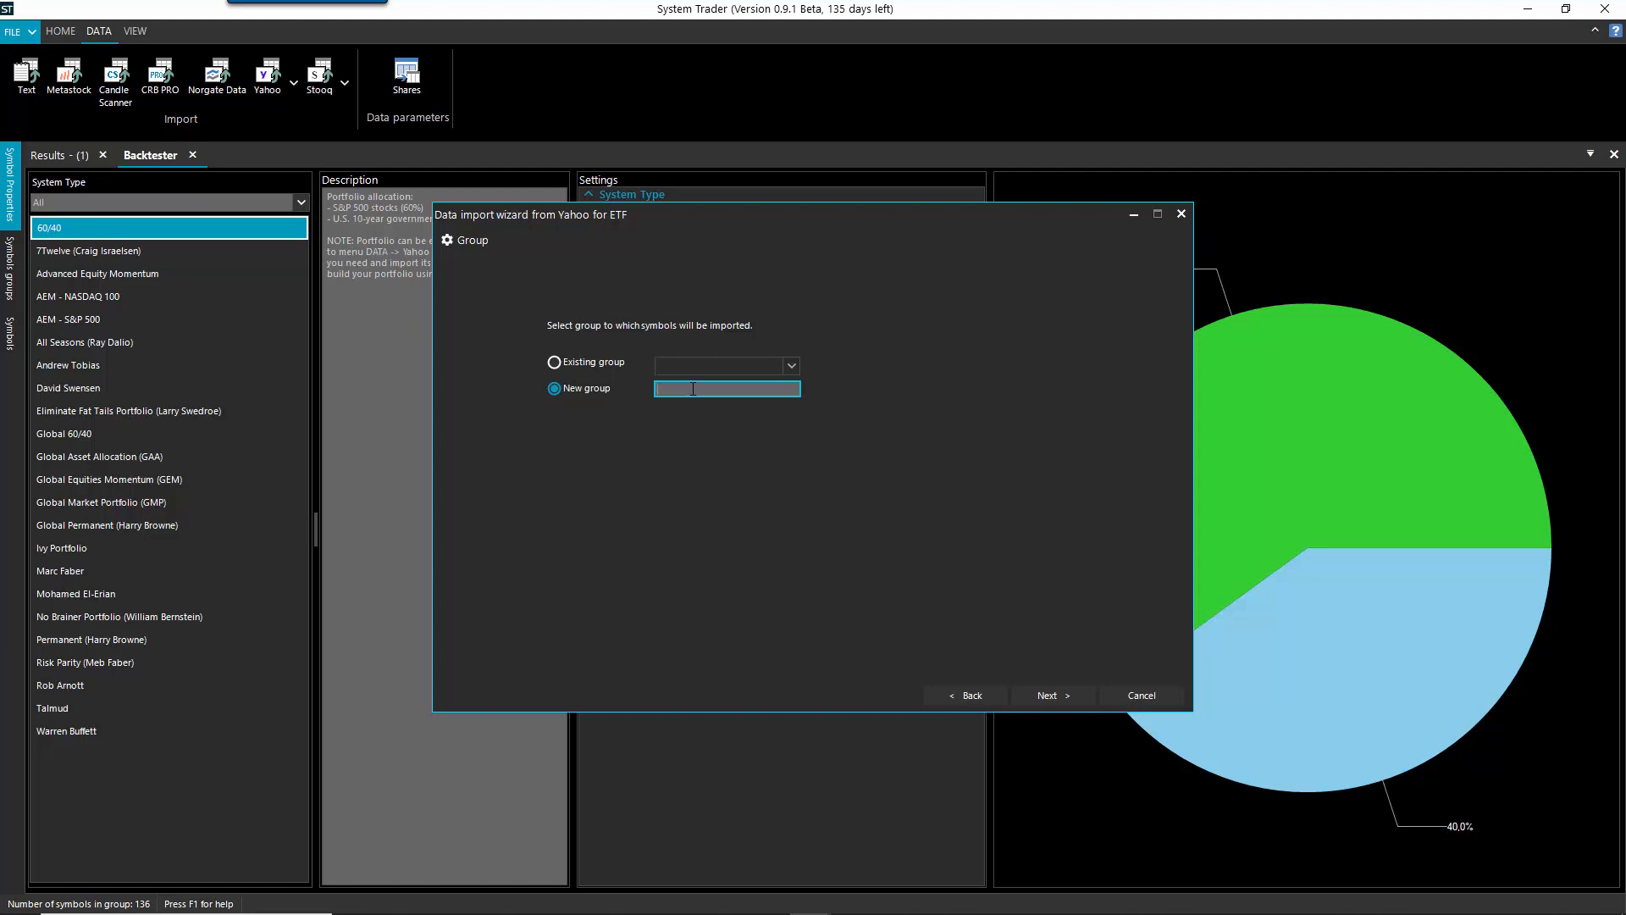
pyautogui.write('my 60/40')
pyautogui.click(1049, 696)
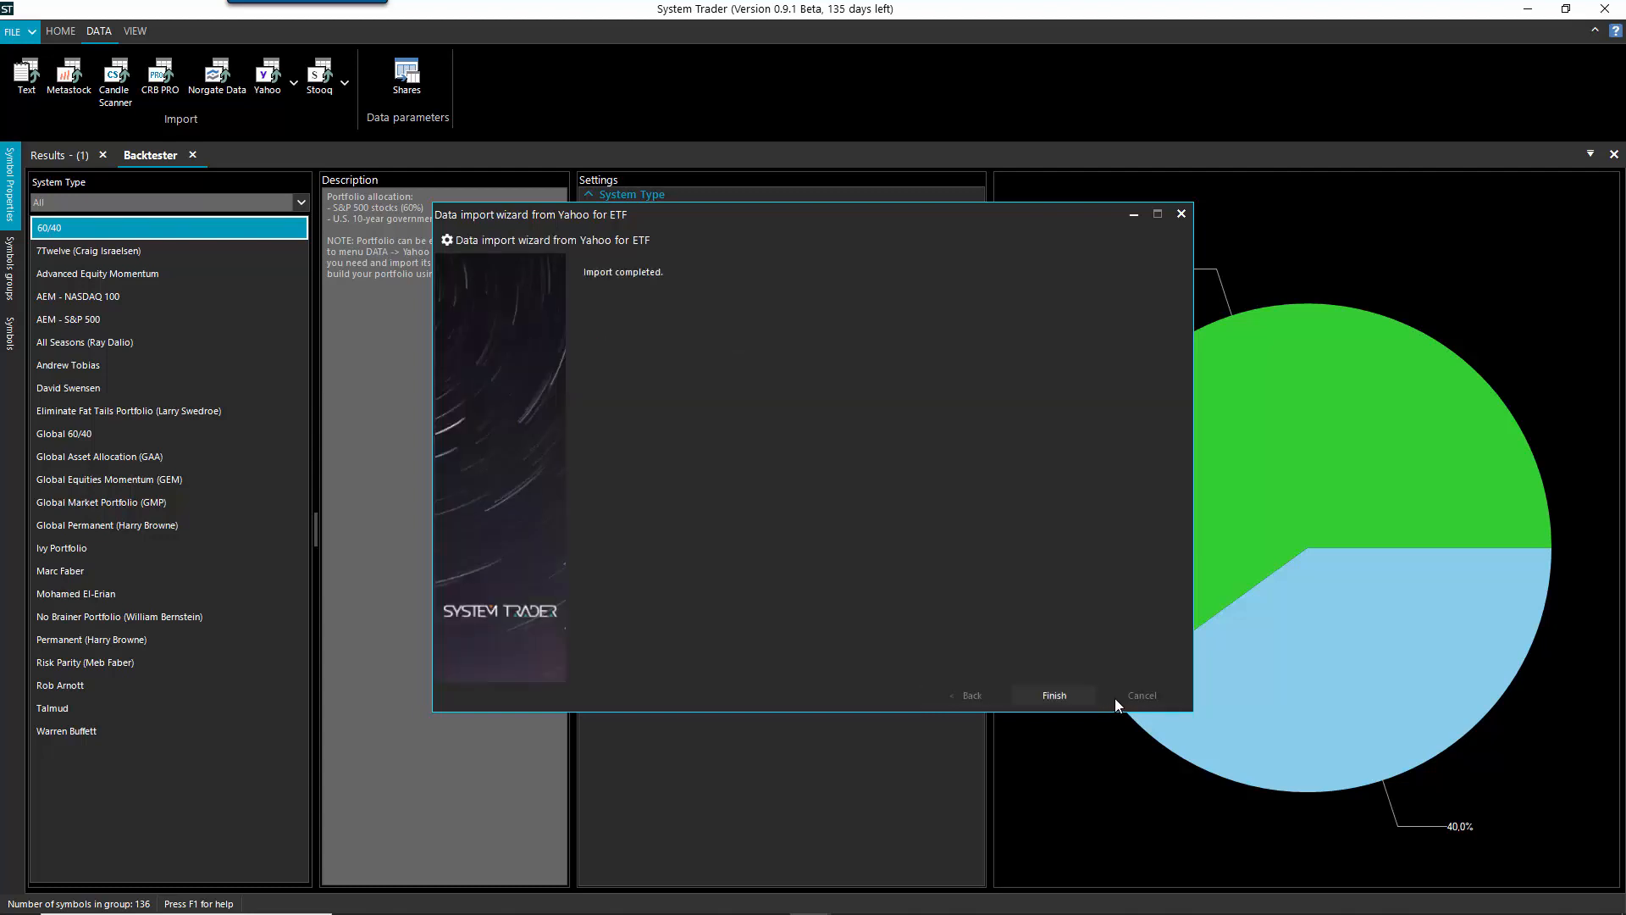
pyautogui.click(1074, 698)
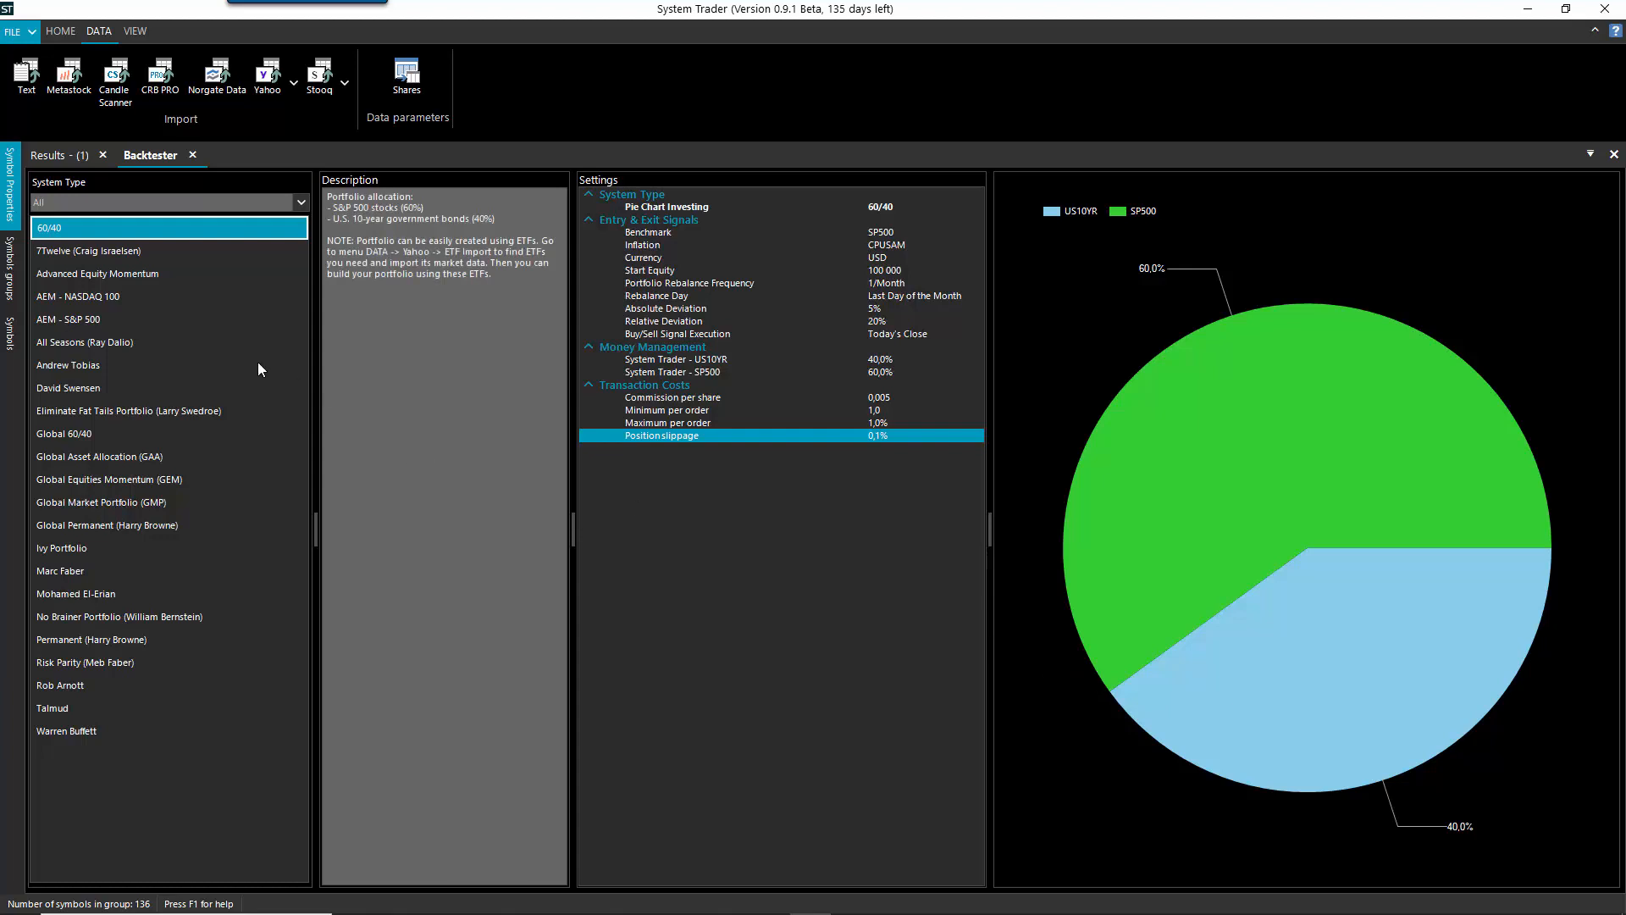
# - Pin the symbol groups list and the symbols list so both stay displayed
pyautogui.moveTo(6, 283)
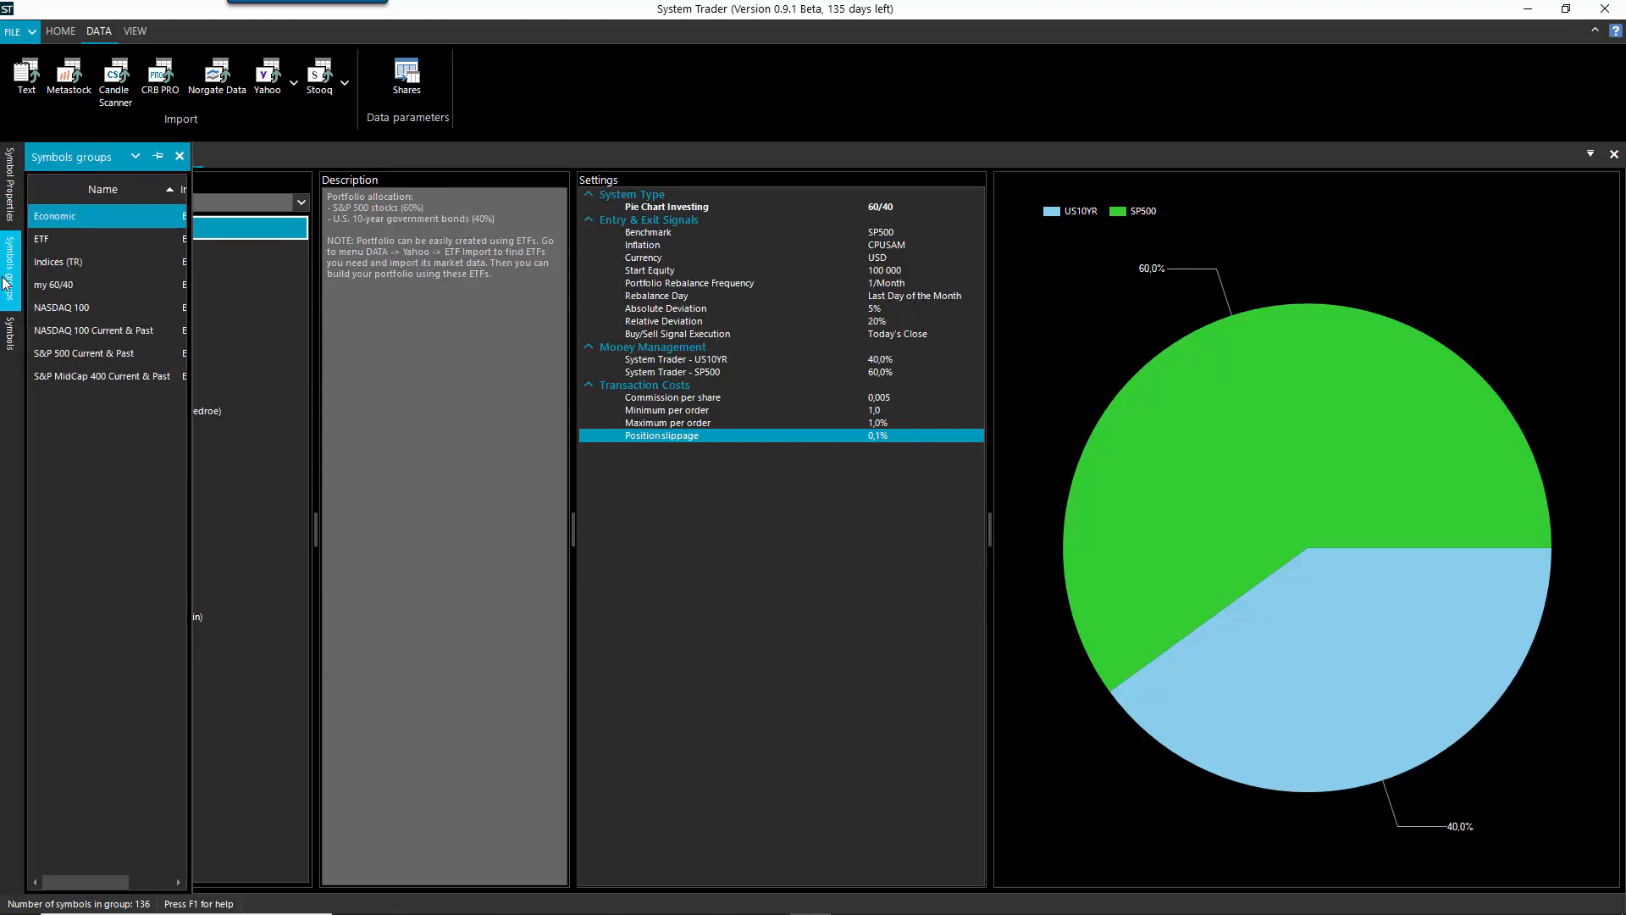
pyautogui.click(158, 155)
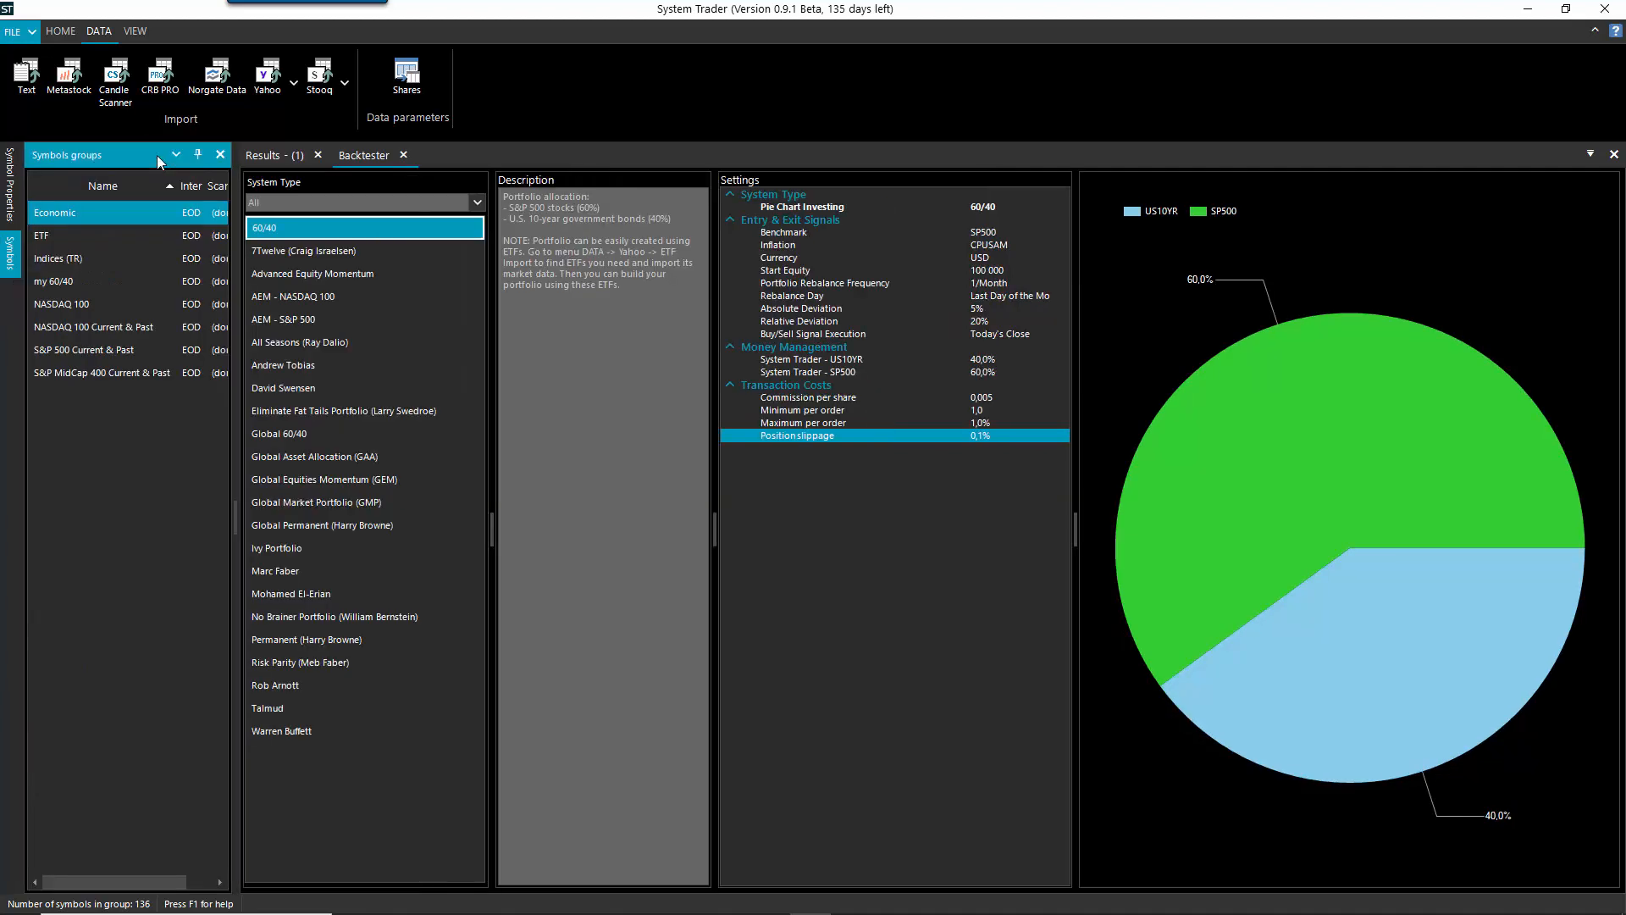
pyautogui.moveTo(10, 259)
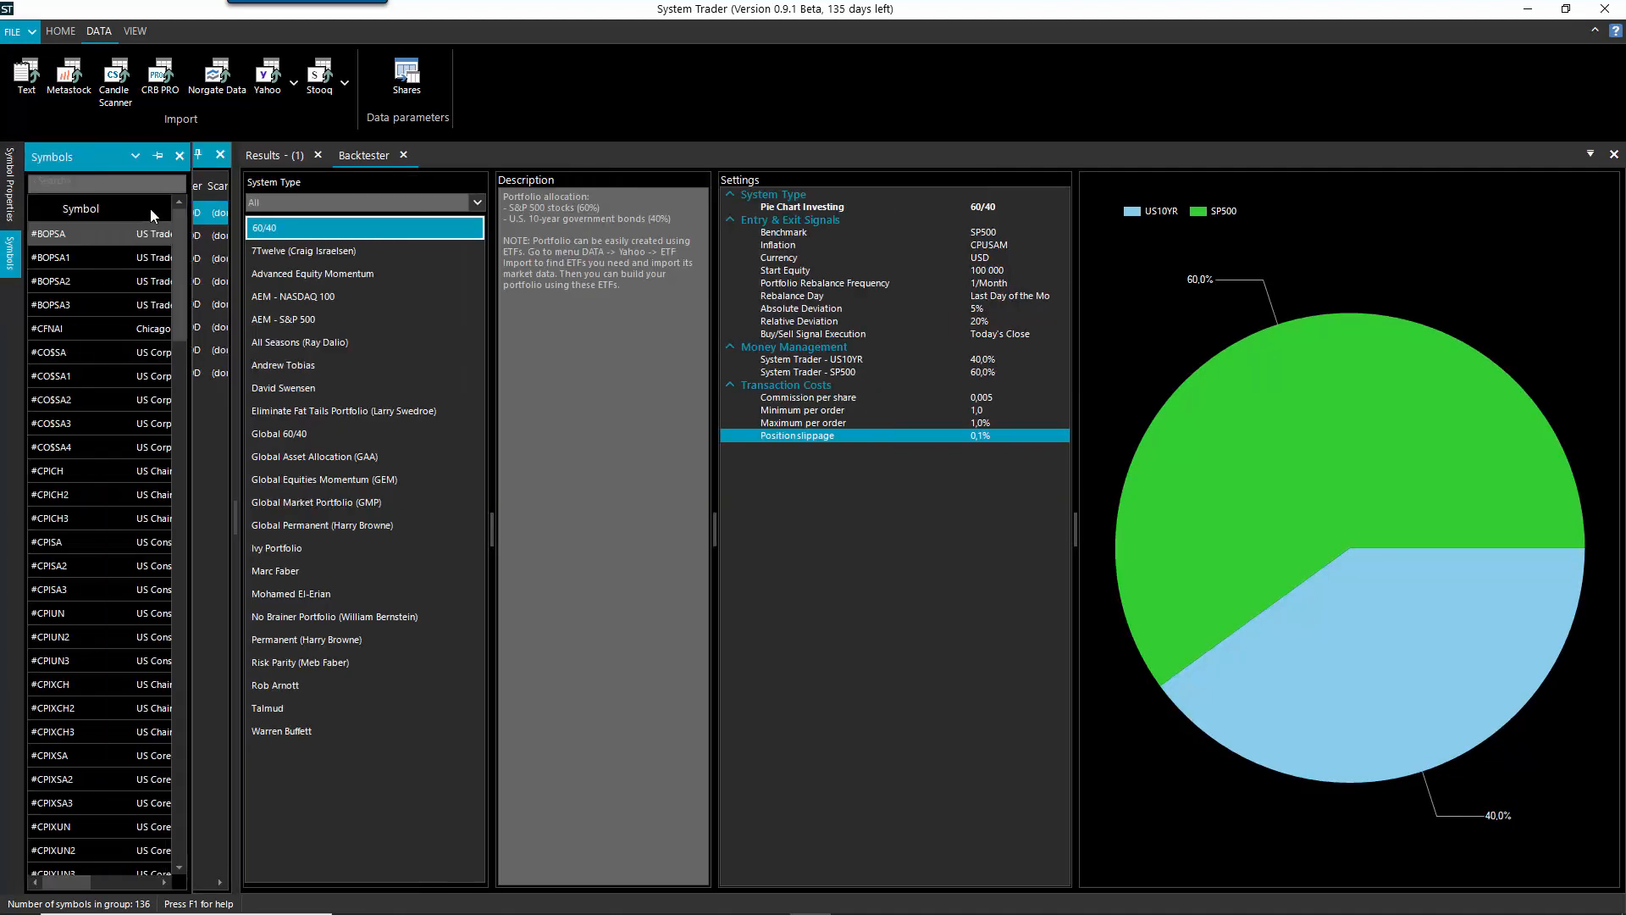
pyautogui.click(158, 156)
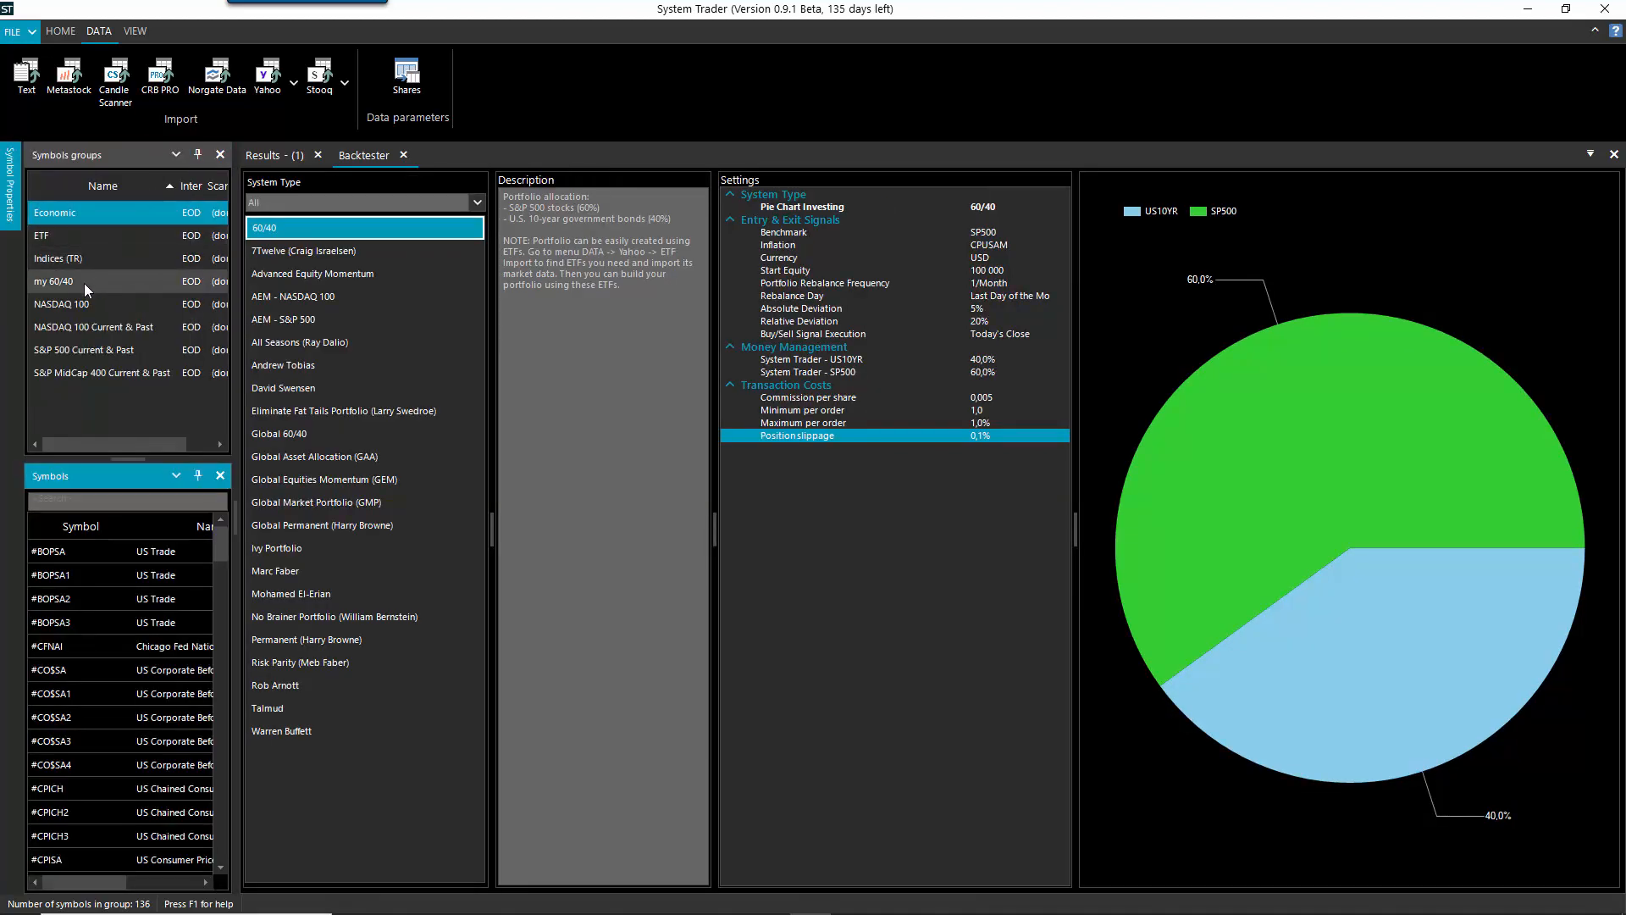
# - Select the my 60/40 group, view the daily SPY price chart, and return to the backtester
pyautogui.click(47, 286)
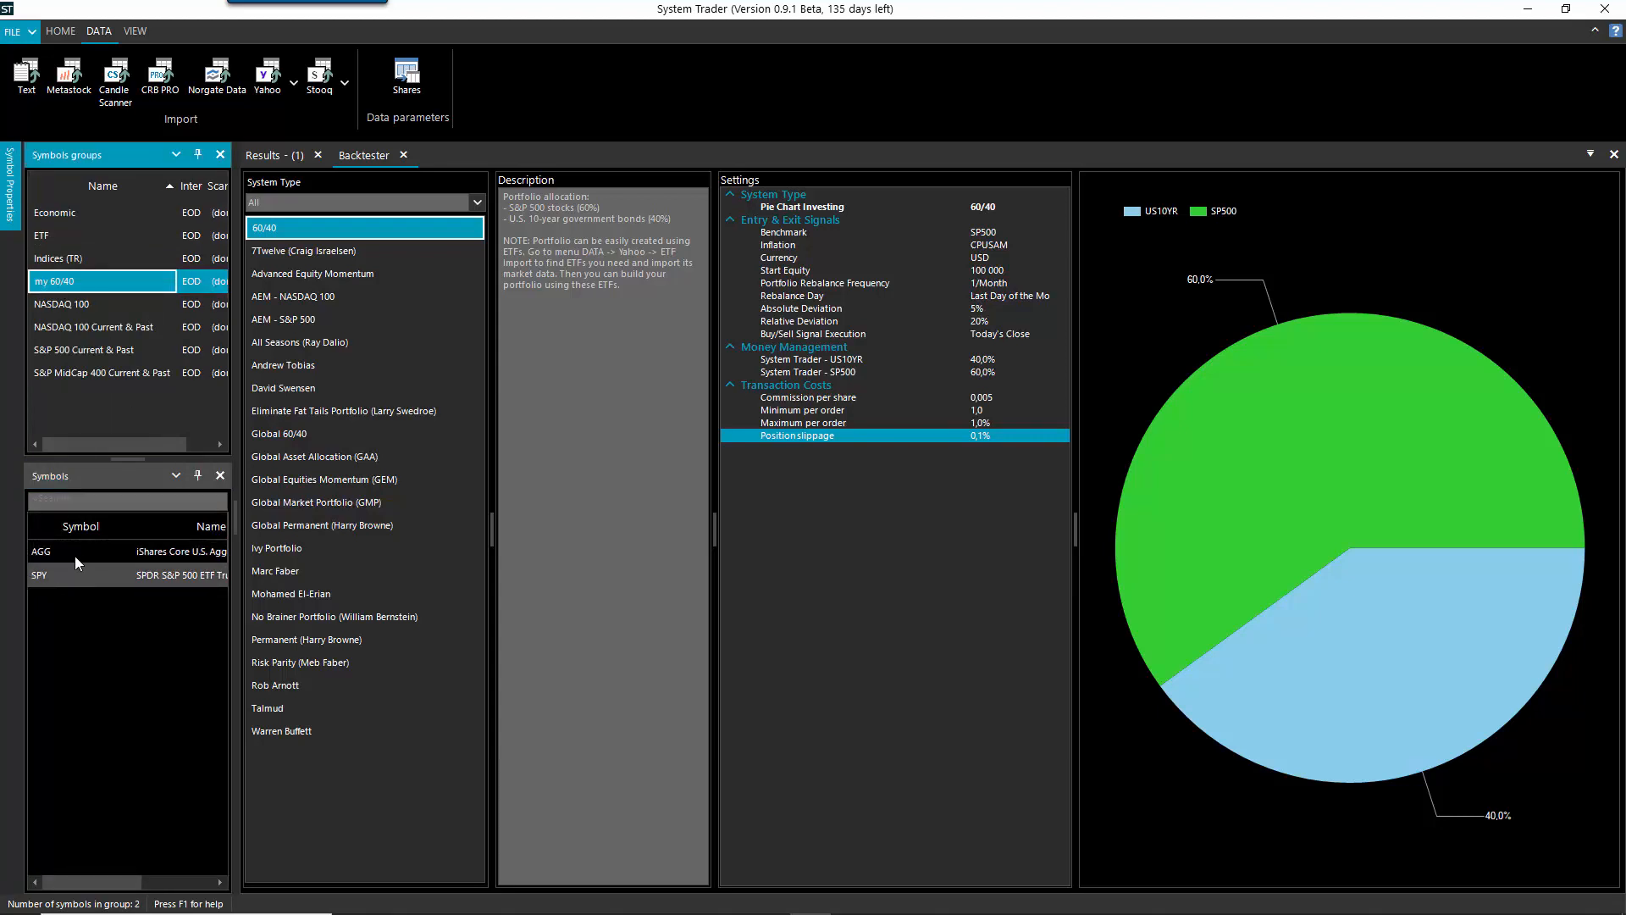
pyautogui.doubleClick(82, 581)
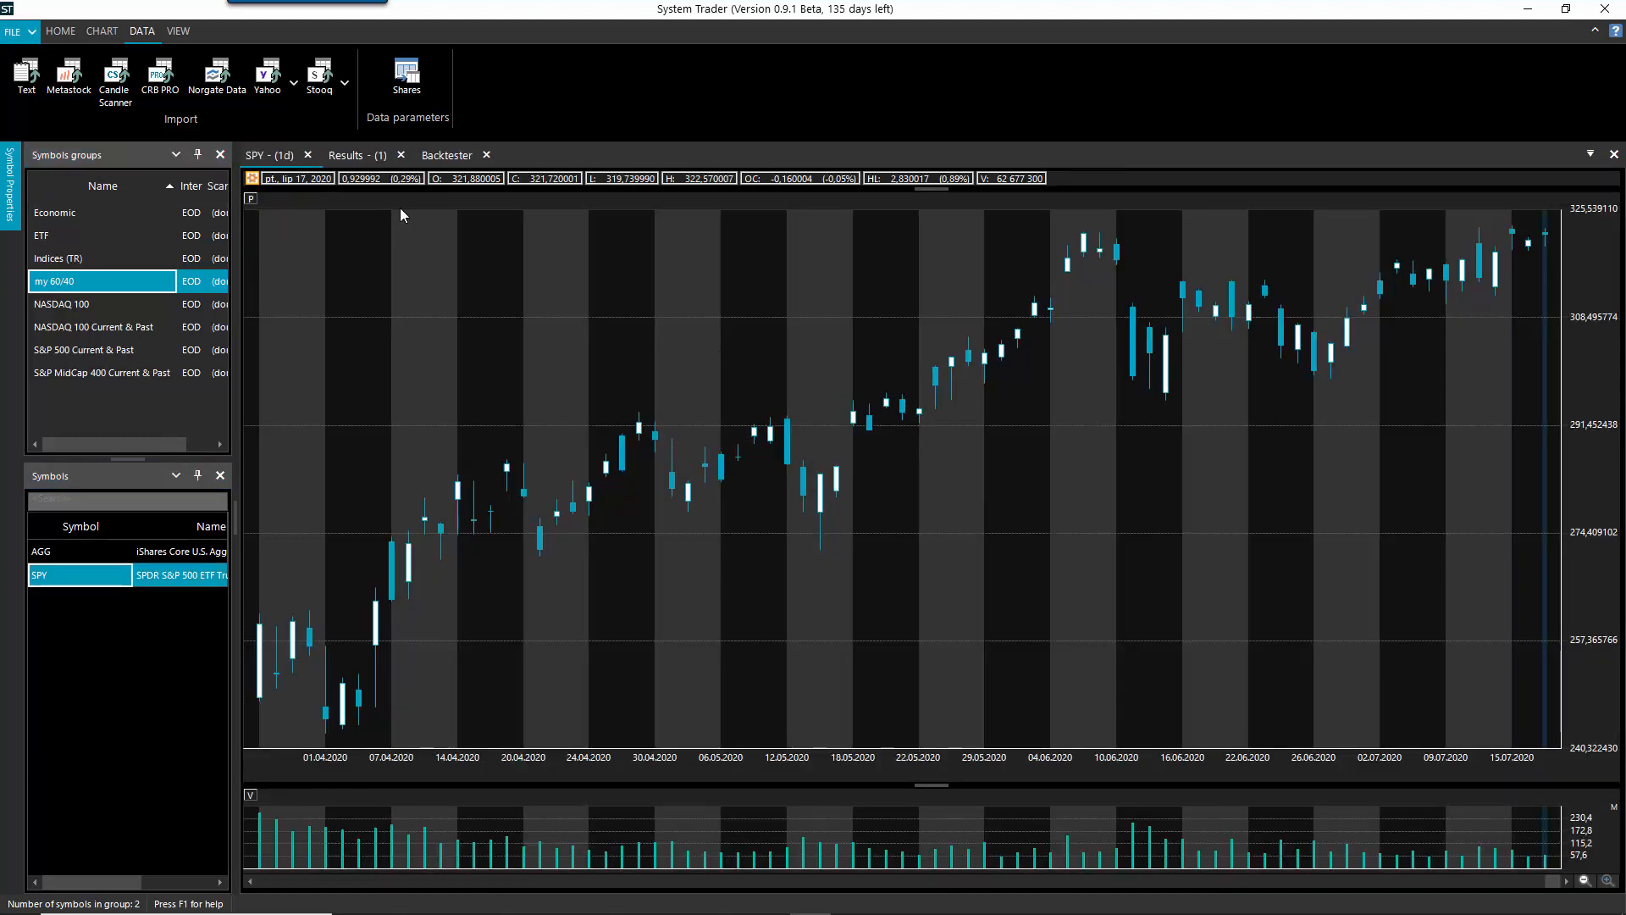
pyautogui.click(447, 155)
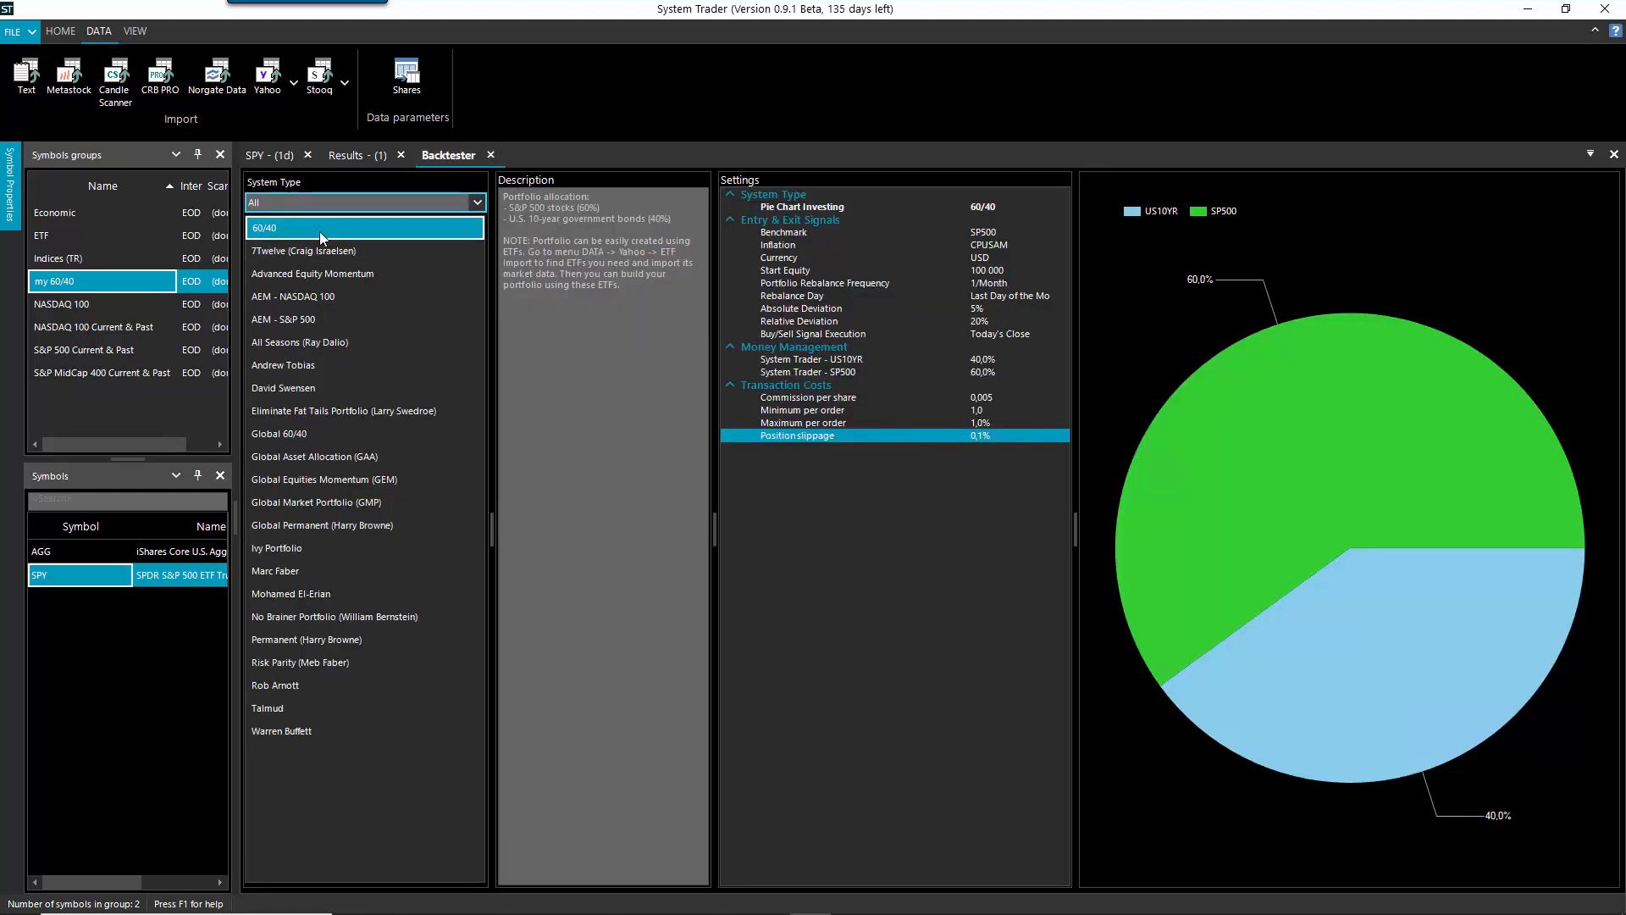
# - Start a new strategy of the Pie Chart Investing type
pyautogui.click(64, 32)
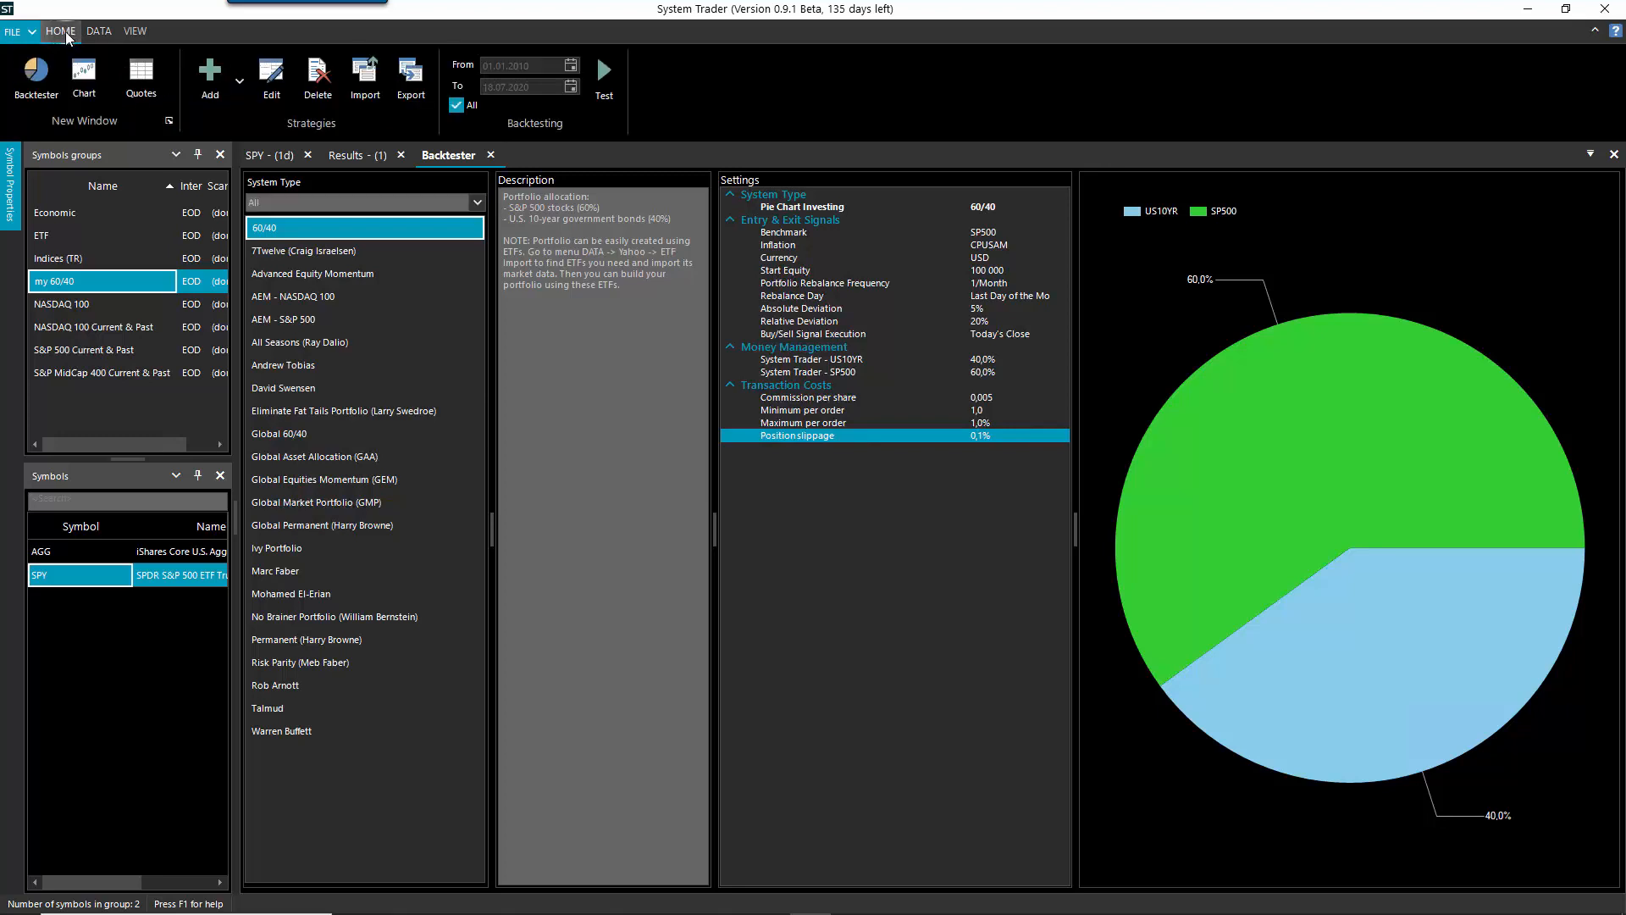
pyautogui.click(240, 83)
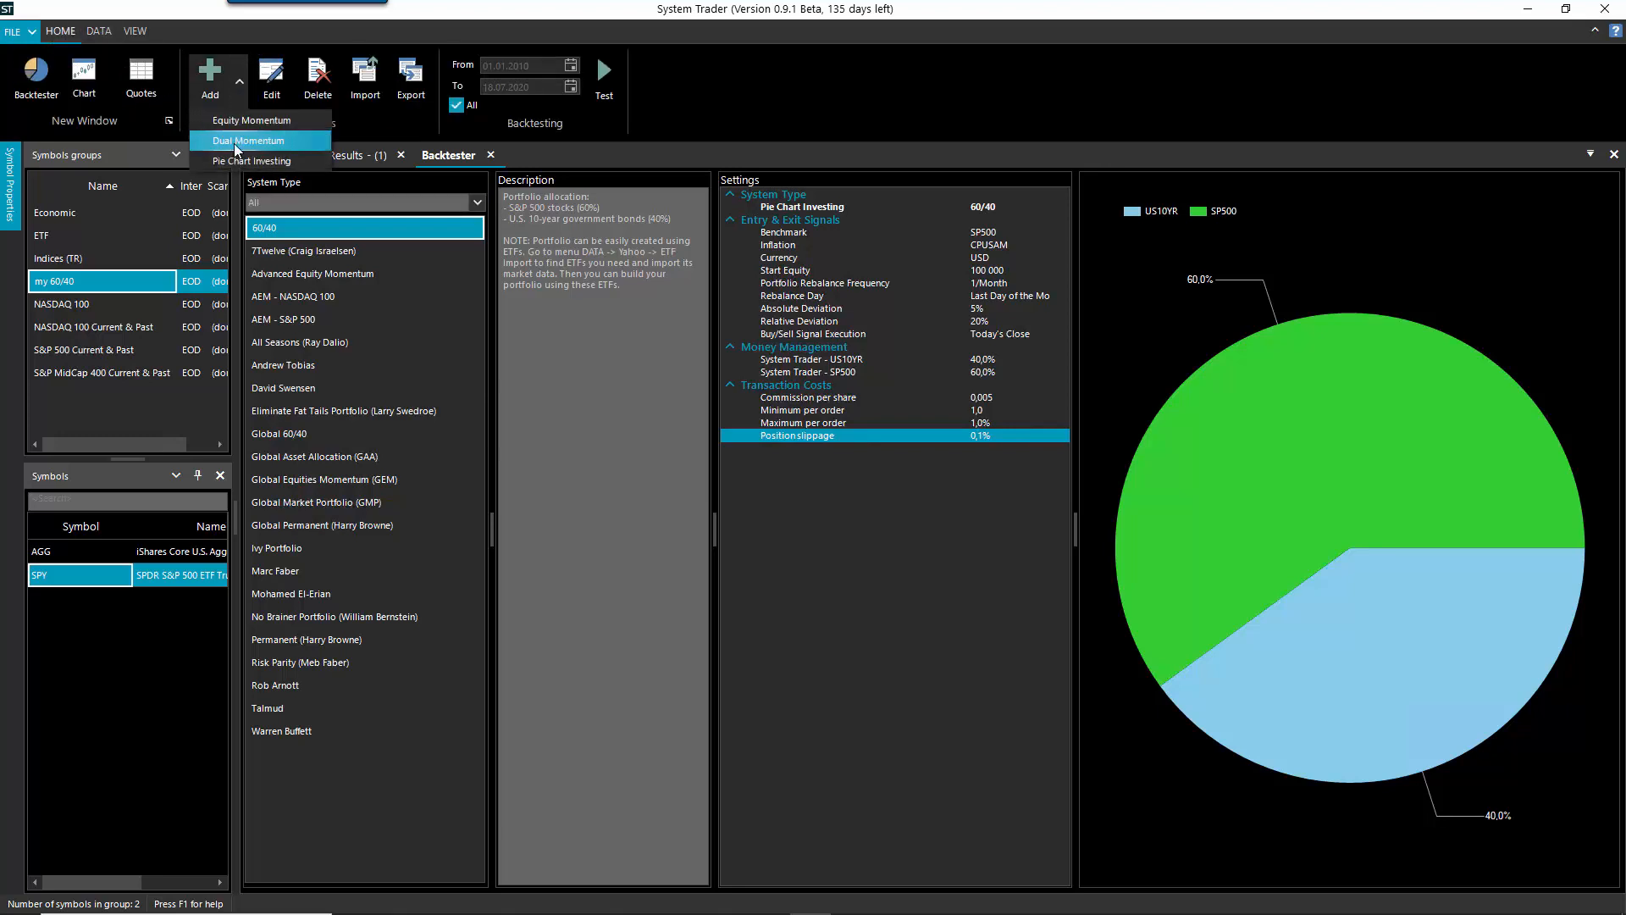
pyautogui.click(302, 158)
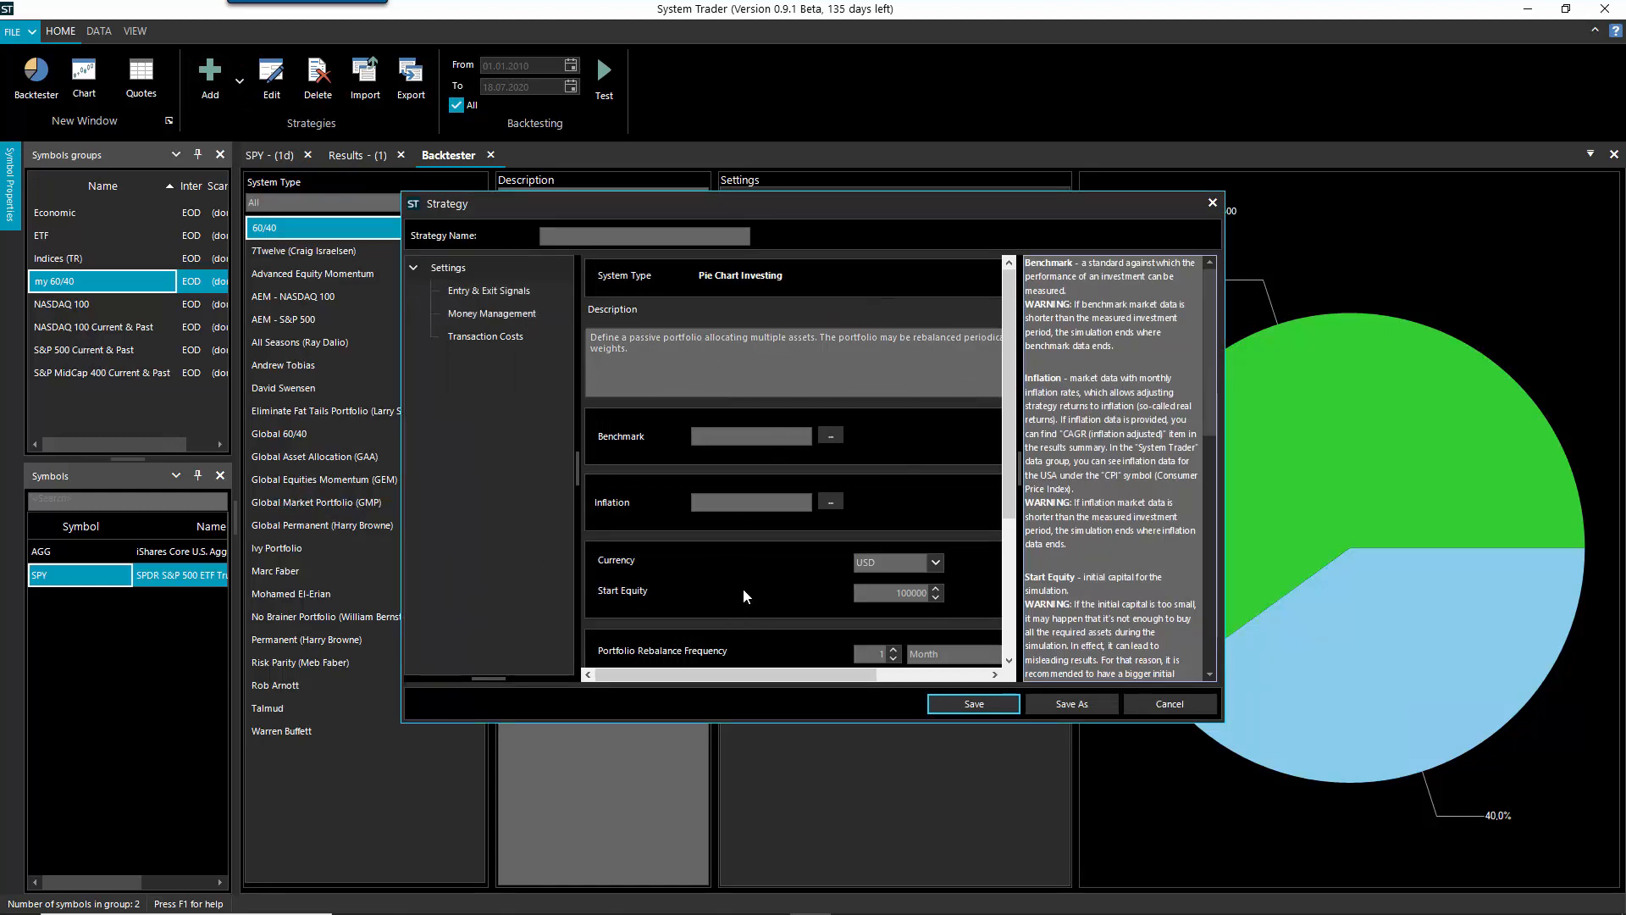
# - Add AGG and SPY from the my 60/40 group to the strategy's money management portfolio
pyautogui.click(535, 313)
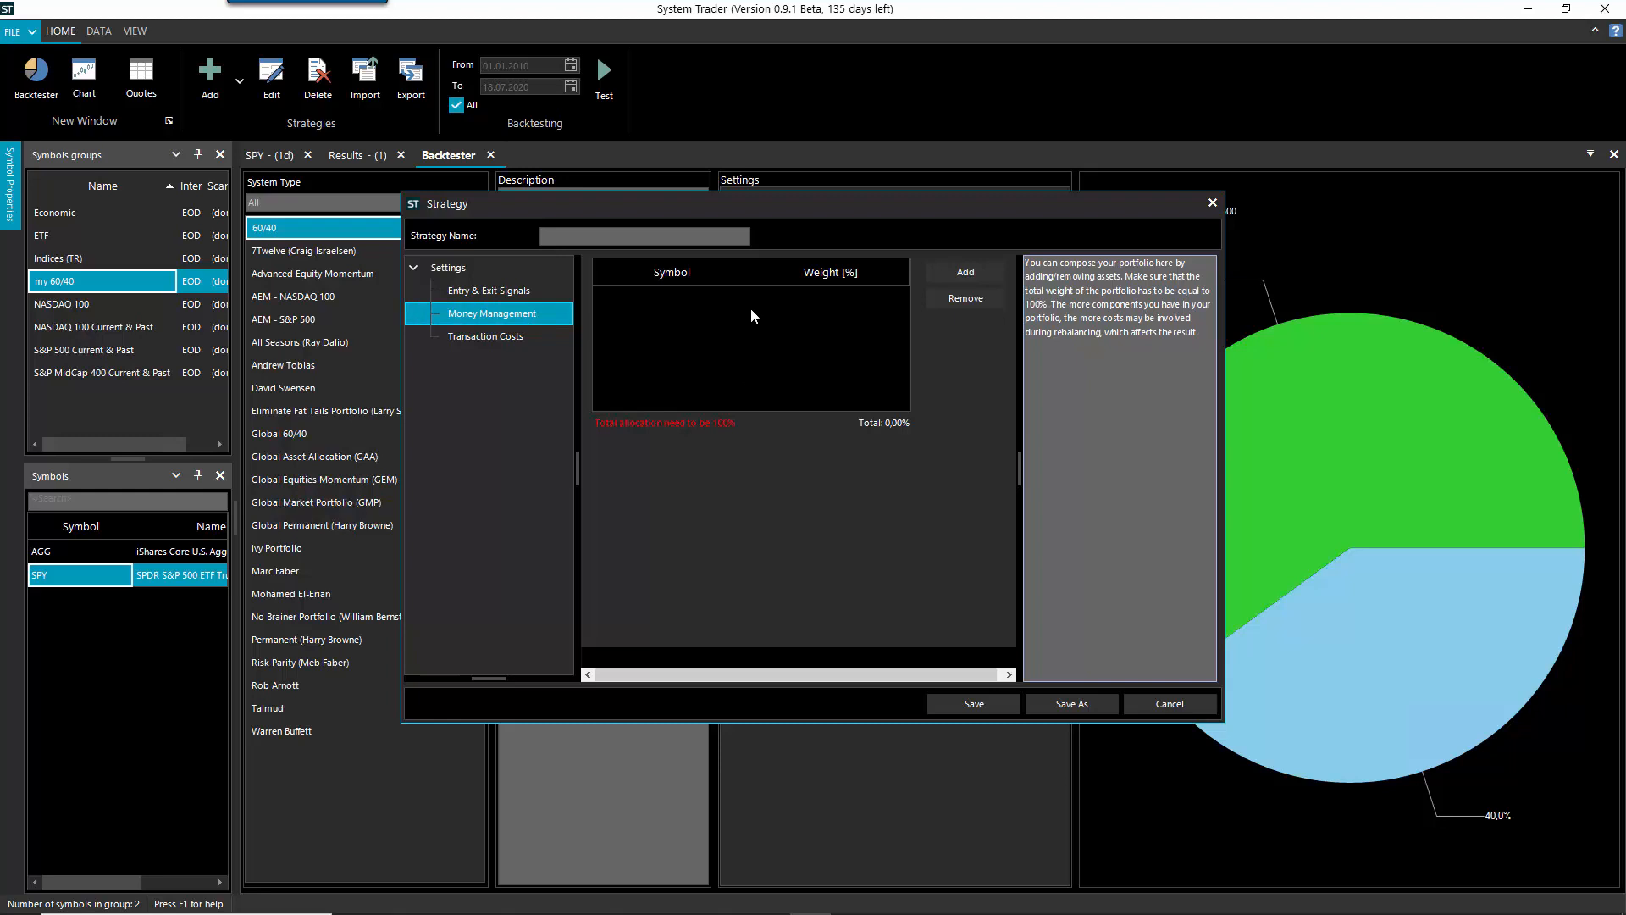
pyautogui.click(966, 271)
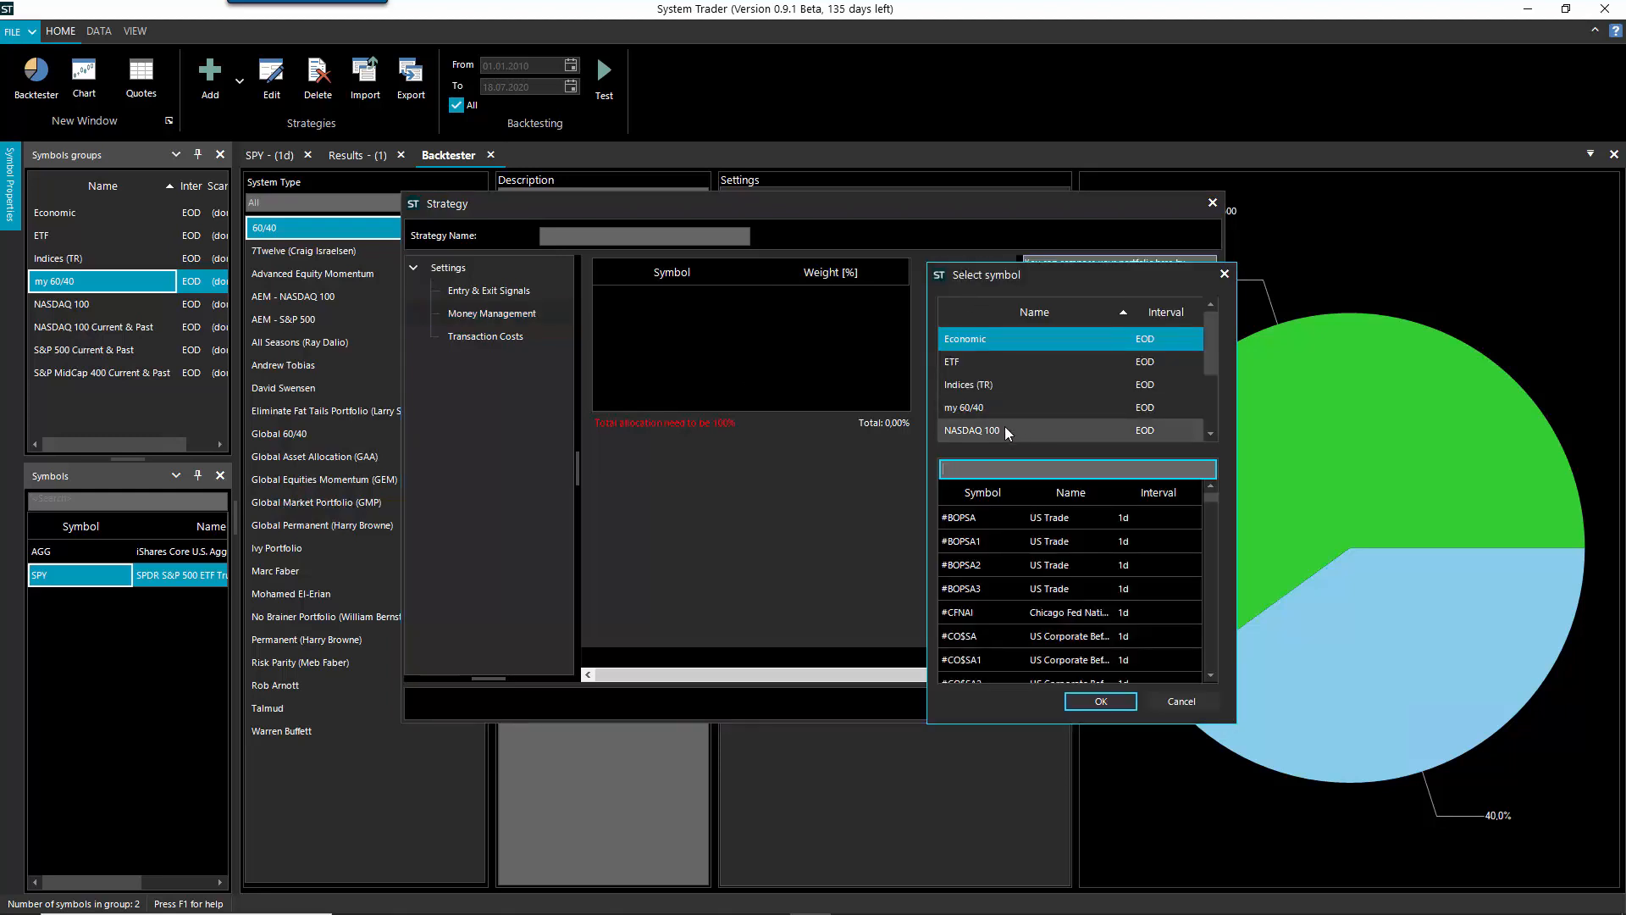
pyautogui.click(989, 407)
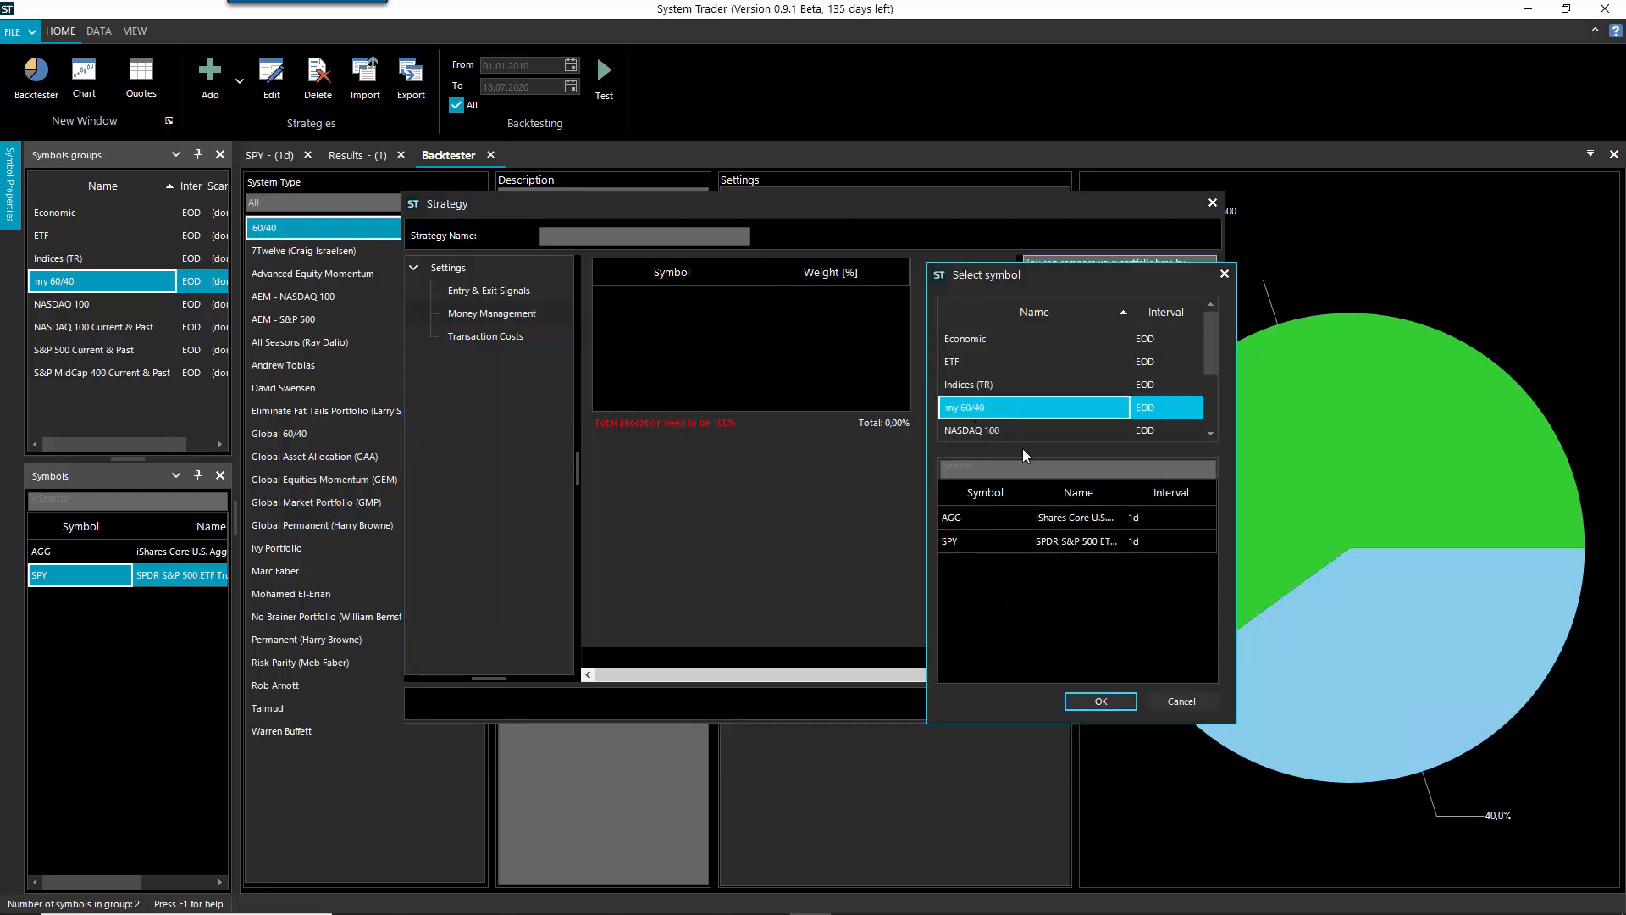
pyautogui.click(985, 517)
pyautogui.click(1081, 703)
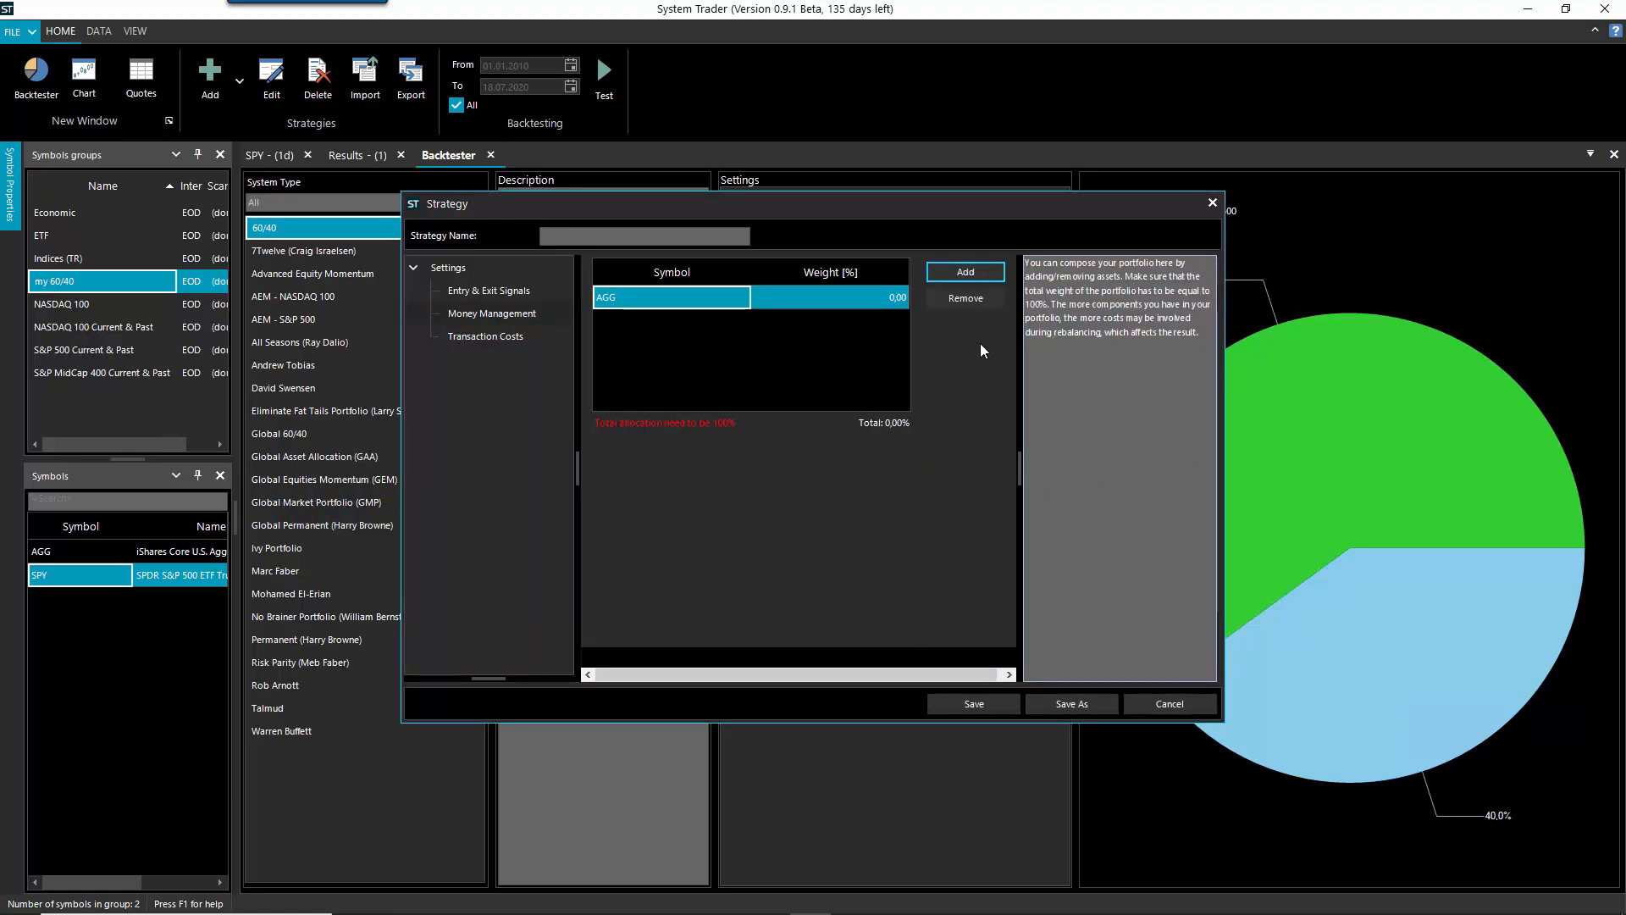
pyautogui.click(965, 272)
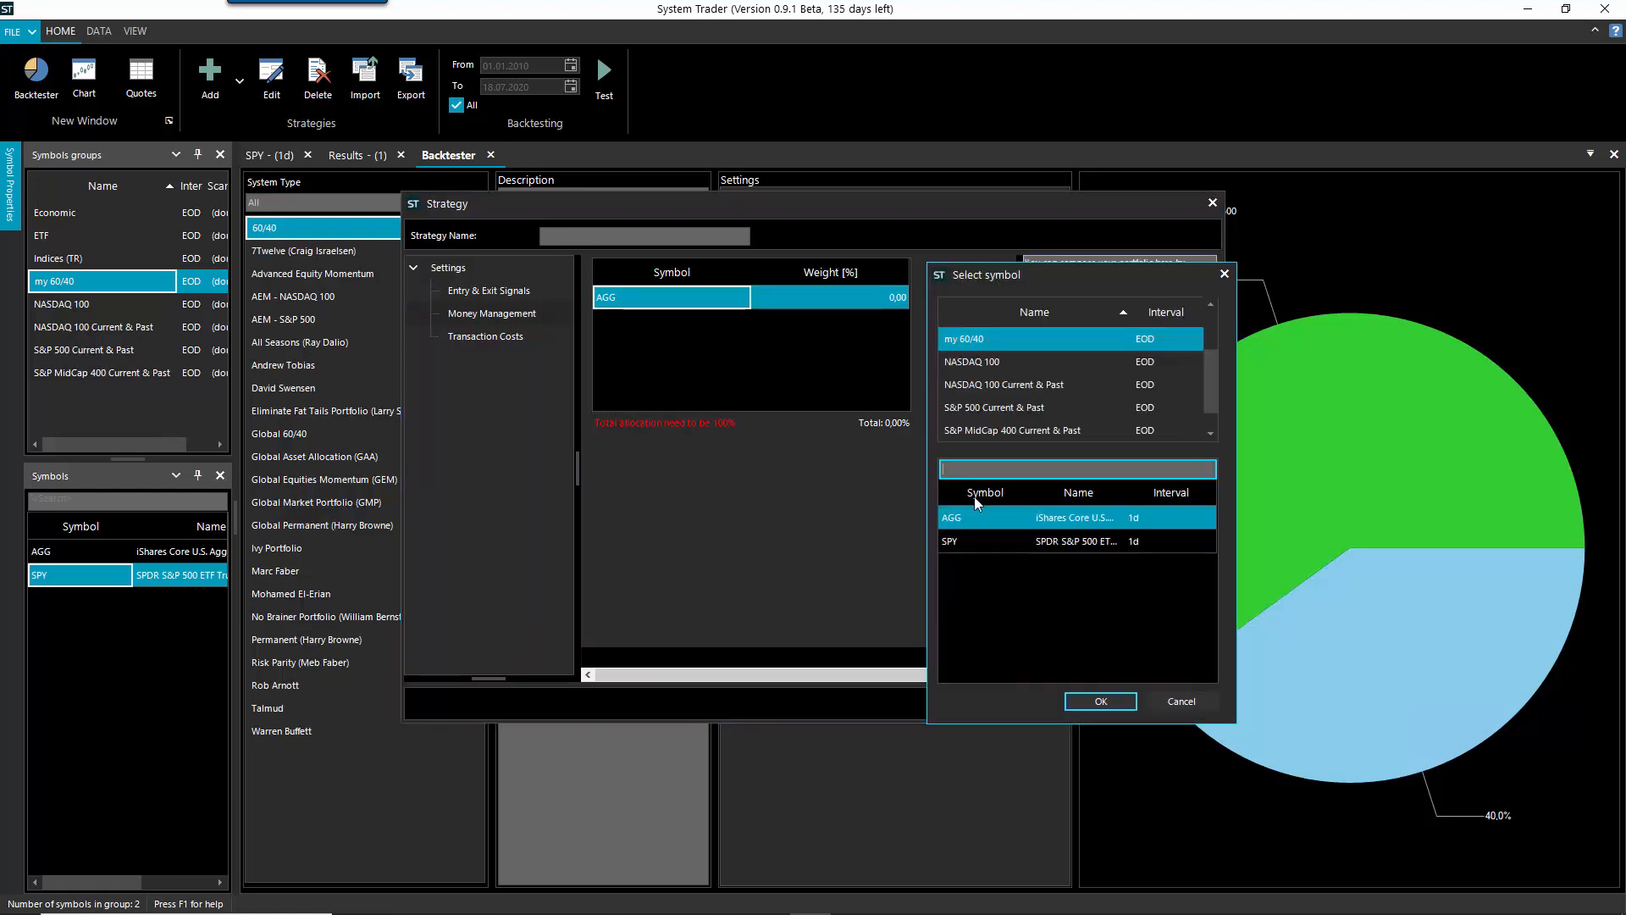
pyautogui.click(967, 540)
pyautogui.click(1074, 700)
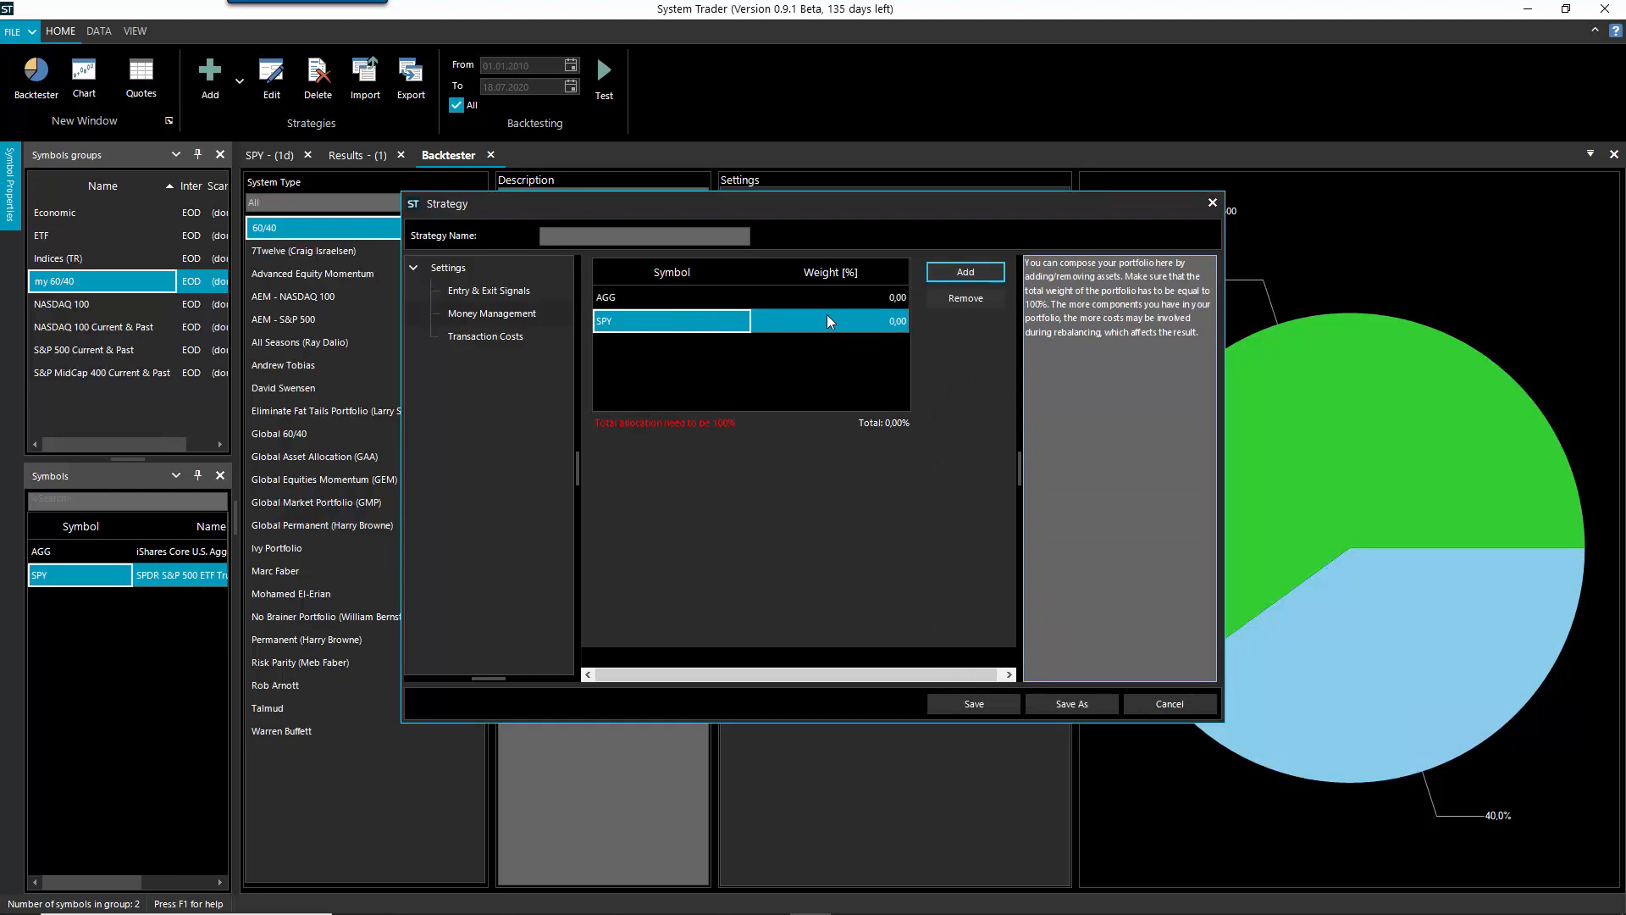
# - Set the portfolio weights to 40% for AGG and 60% for SPY
pyautogui.click(858, 301)
pyautogui.click(858, 300)
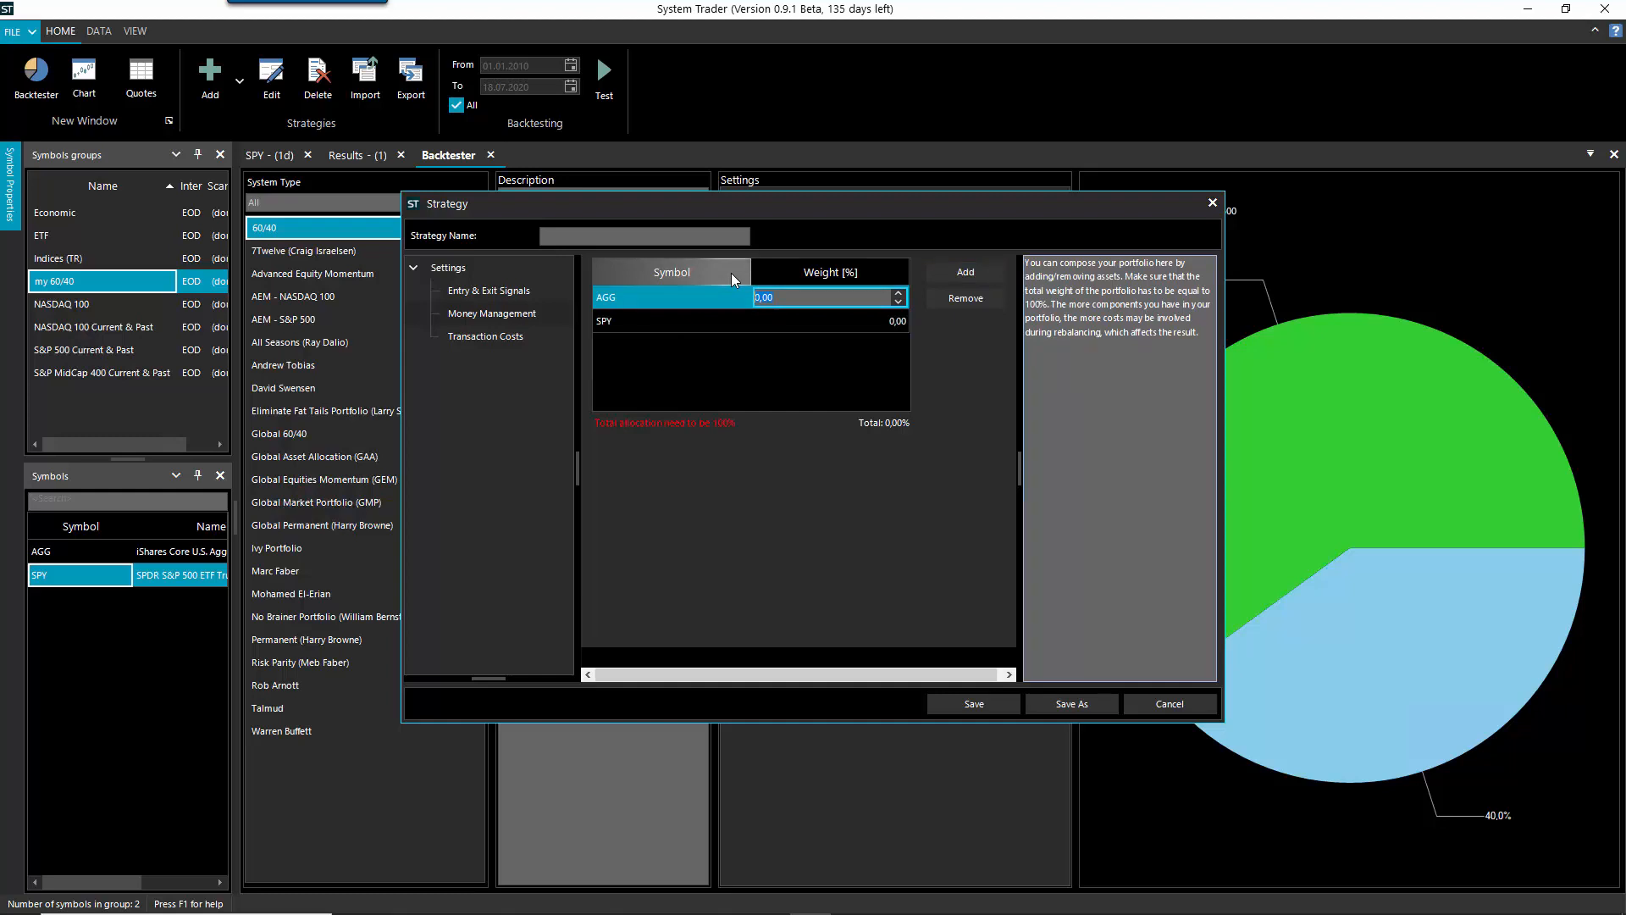
pyautogui.write('40')
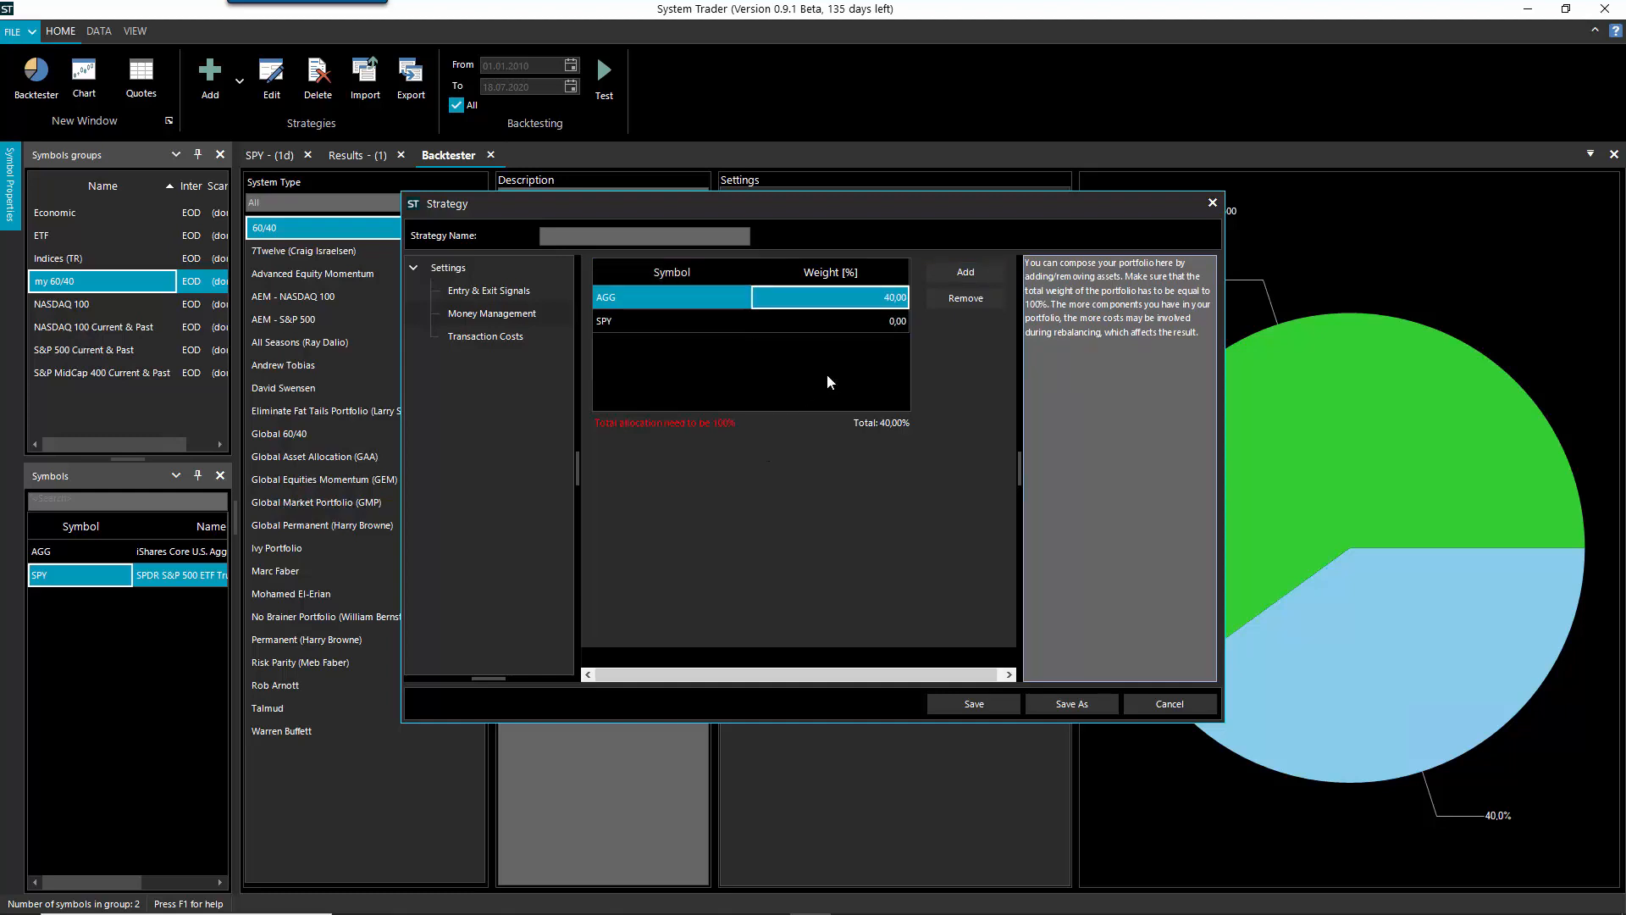
pyautogui.click(843, 322)
pyautogui.click(843, 322)
pyautogui.write('60')
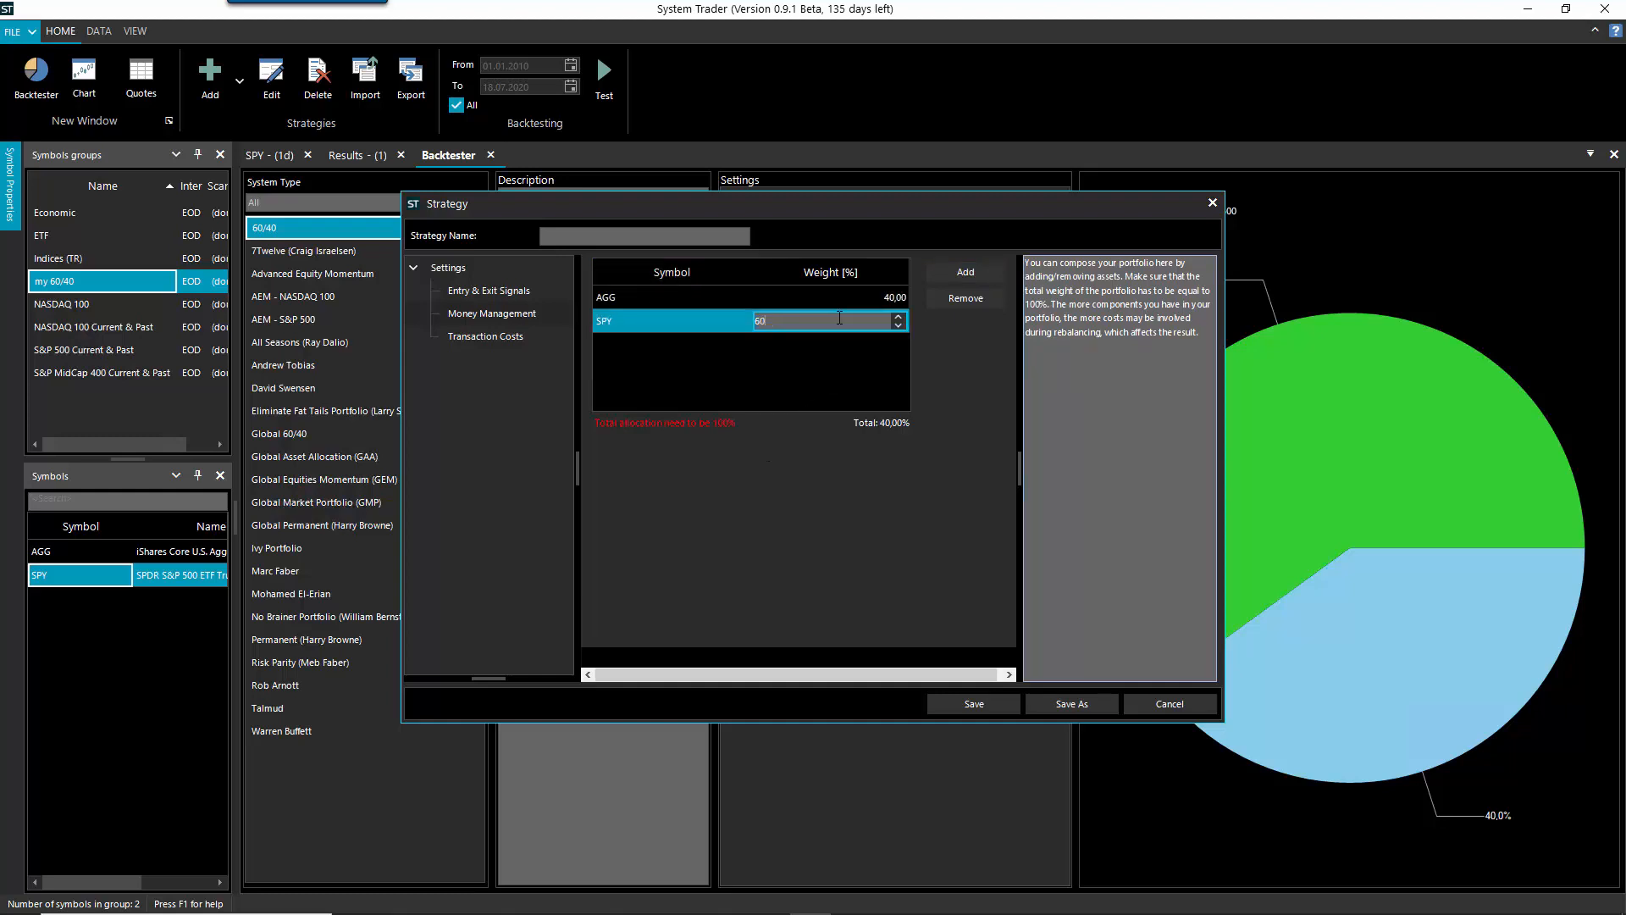
pyautogui.press('Return')
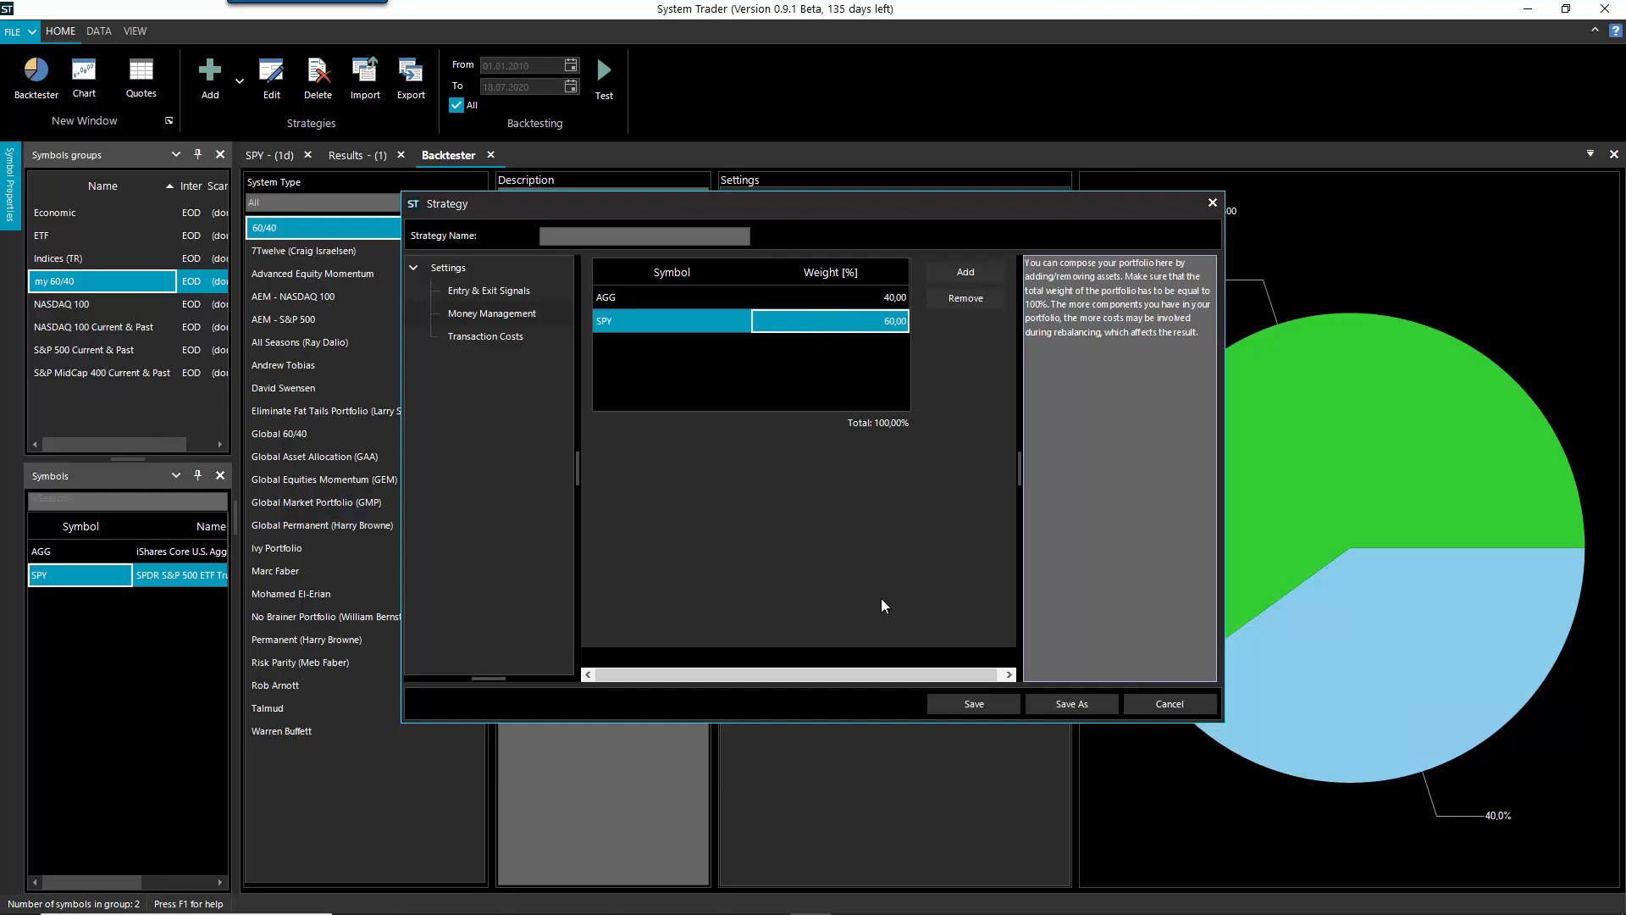
# - Check the strategy's transaction costs, name it "my 60/40" and save it
pyautogui.click(490, 339)
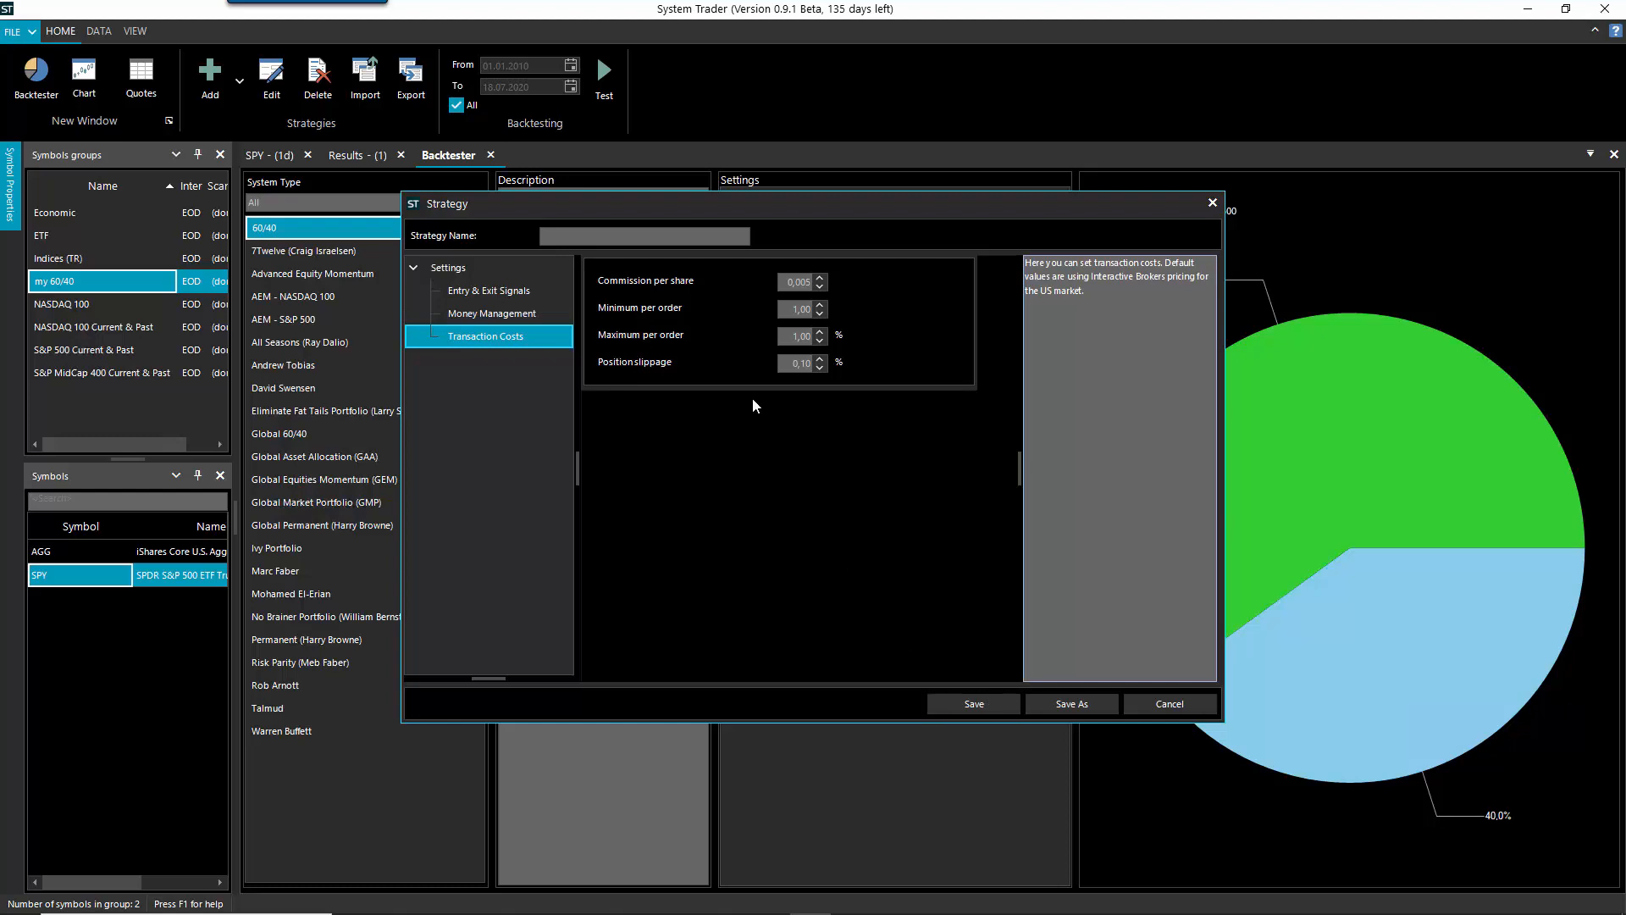
pyautogui.click(611, 230)
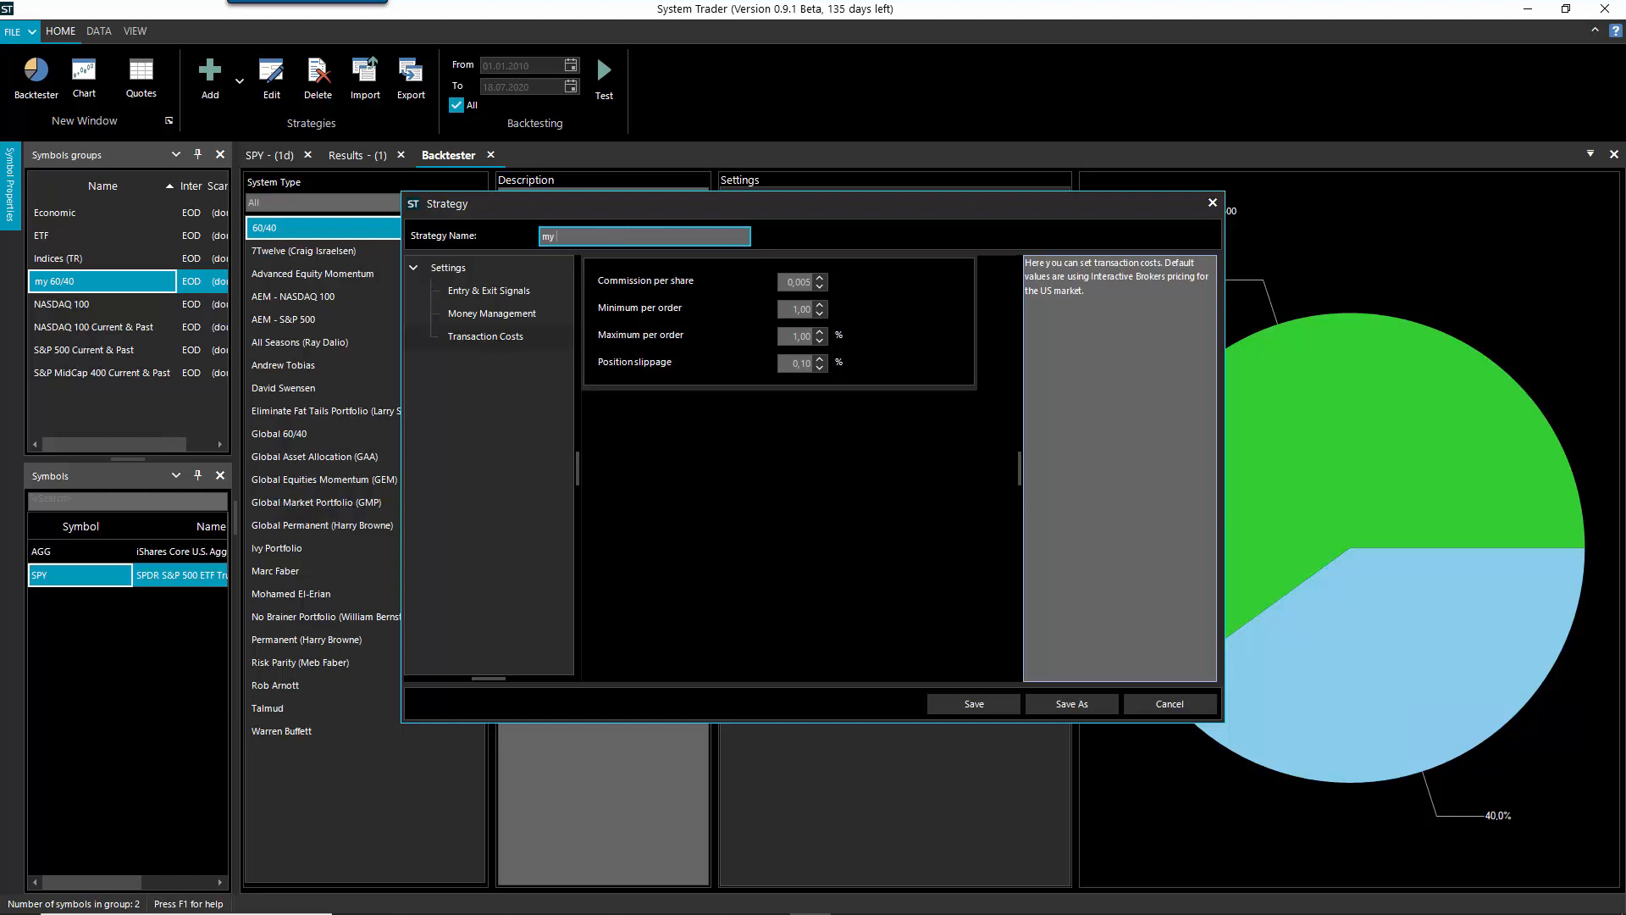
pyautogui.write('60/40')
pyautogui.click(954, 701)
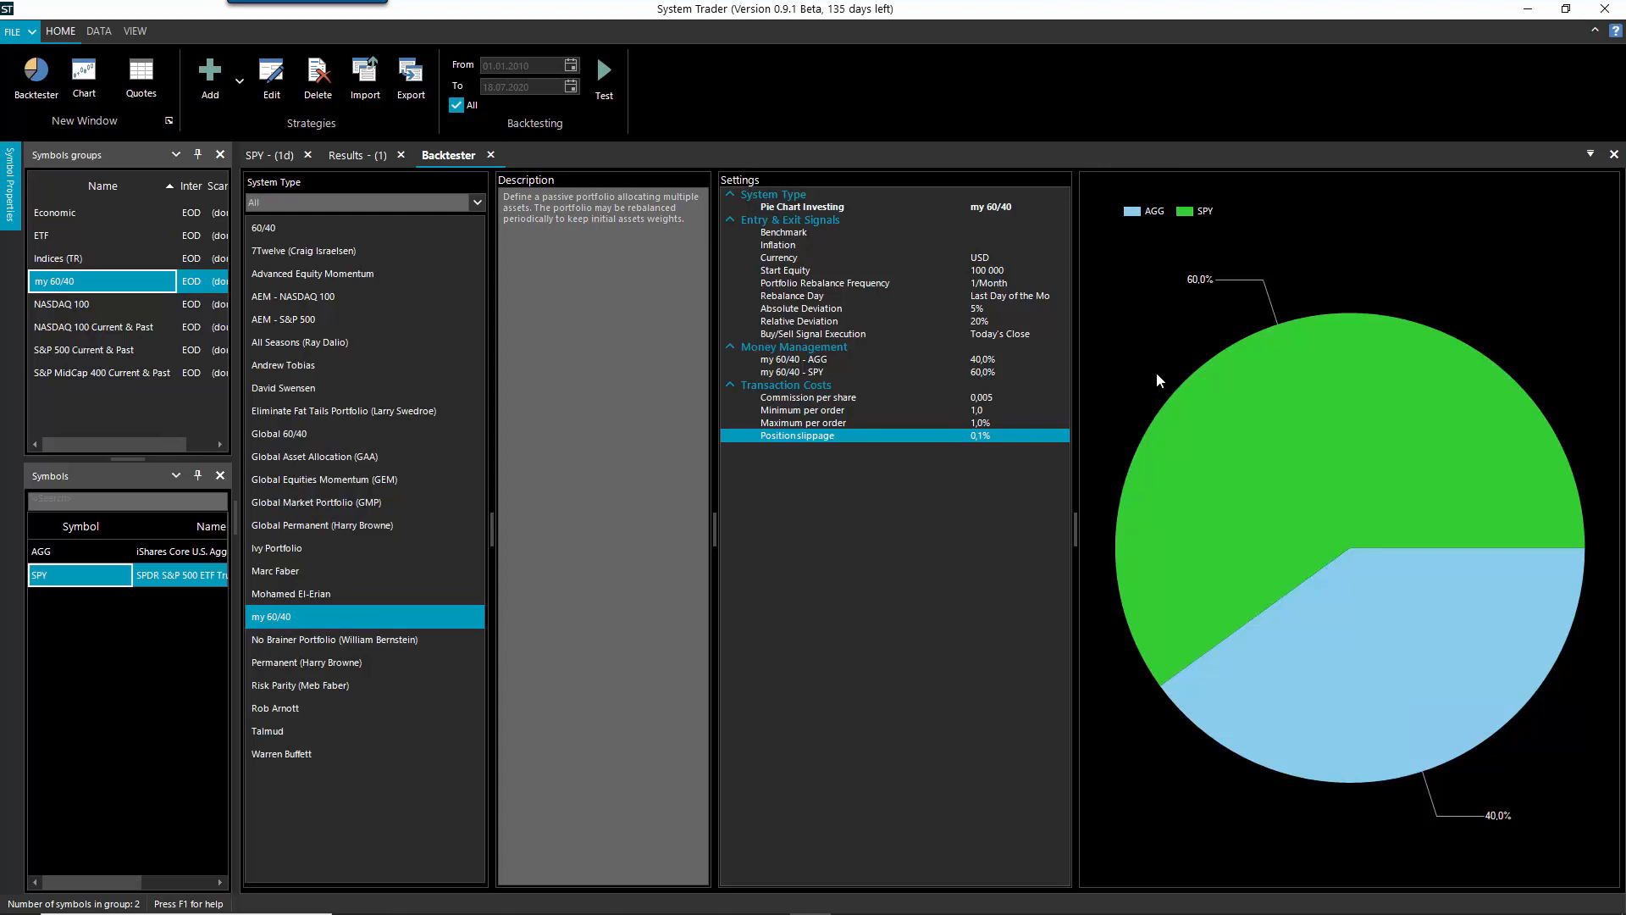
# - Inspect the SPY and AGG slices in the allocation pie chart of the my 60/40 strategy
pyautogui.click(1207, 211)
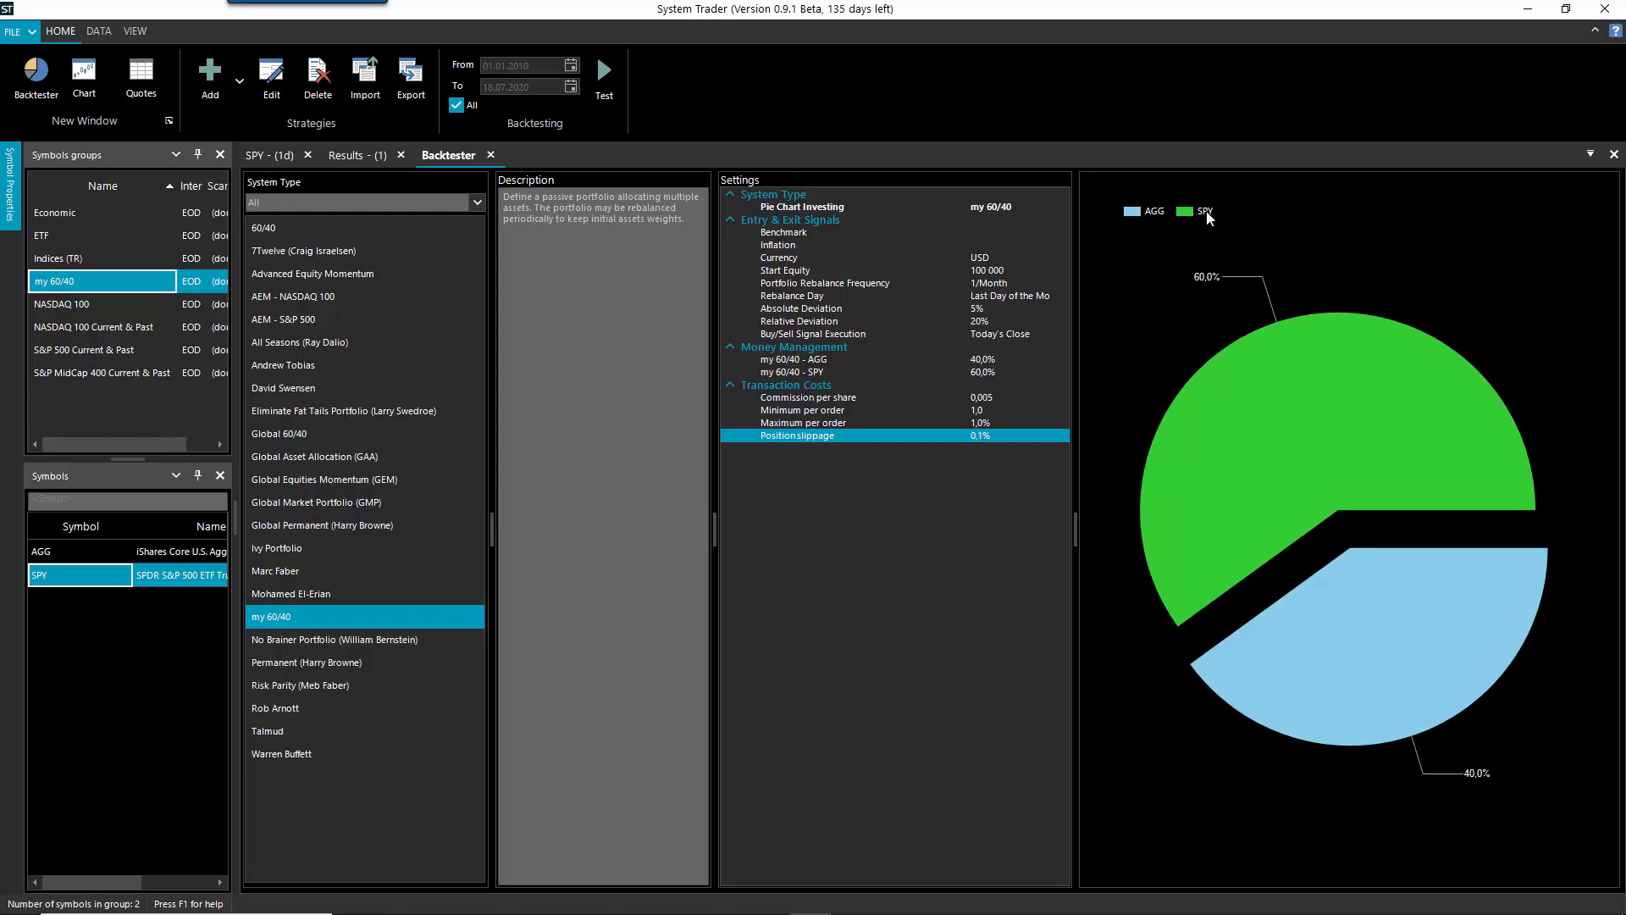
pyautogui.click(1130, 212)
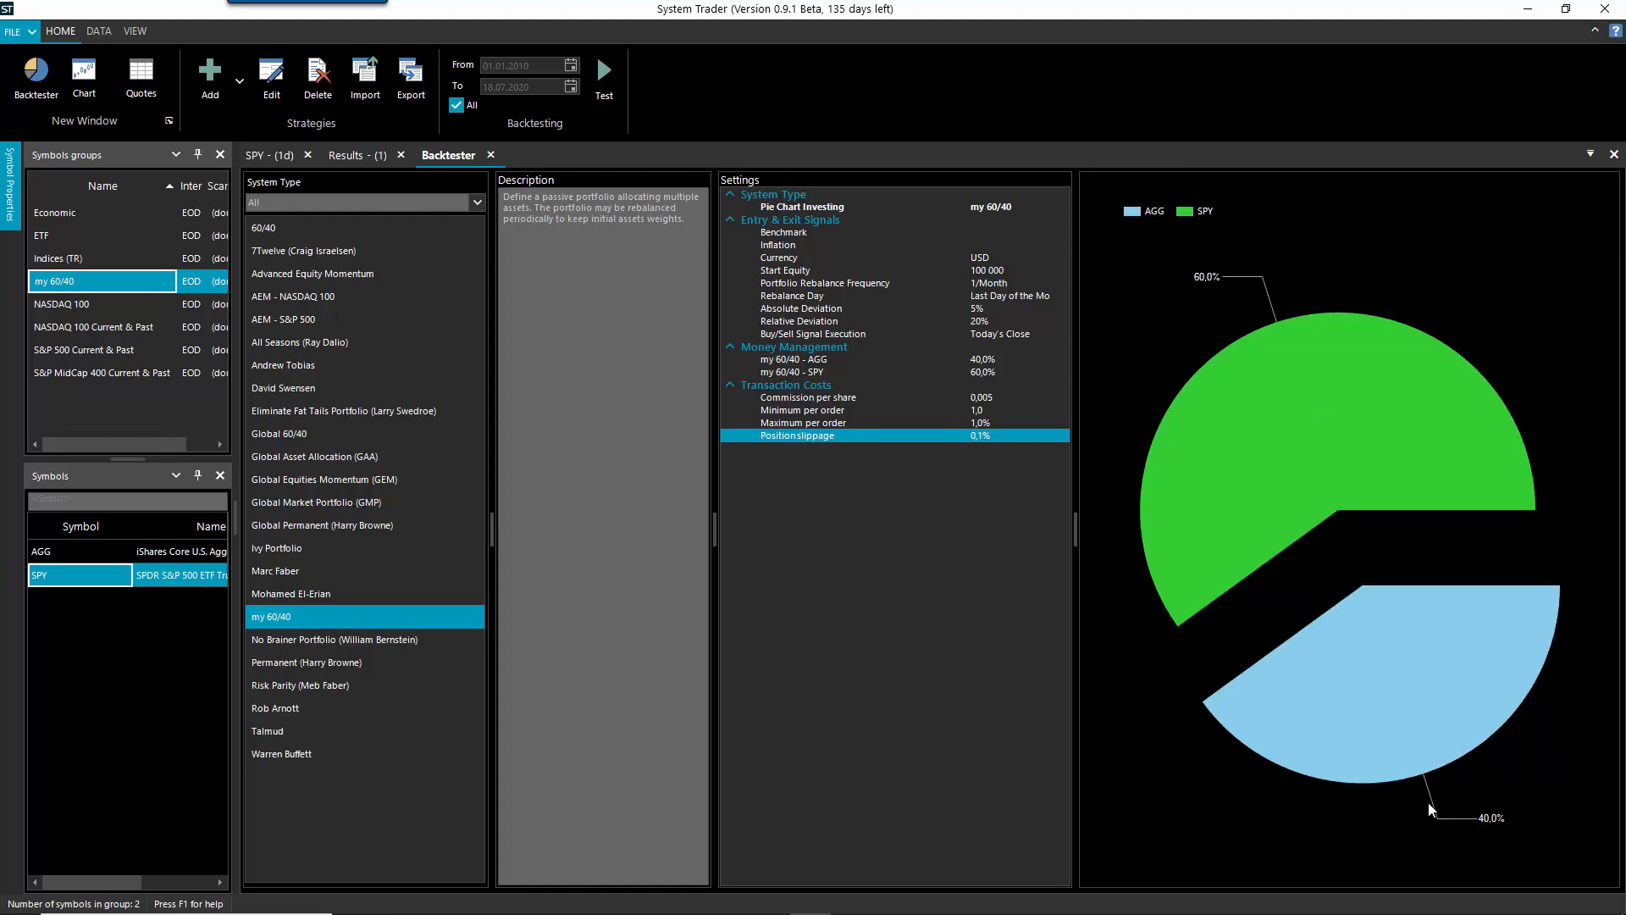
pyautogui.click(1345, 627)
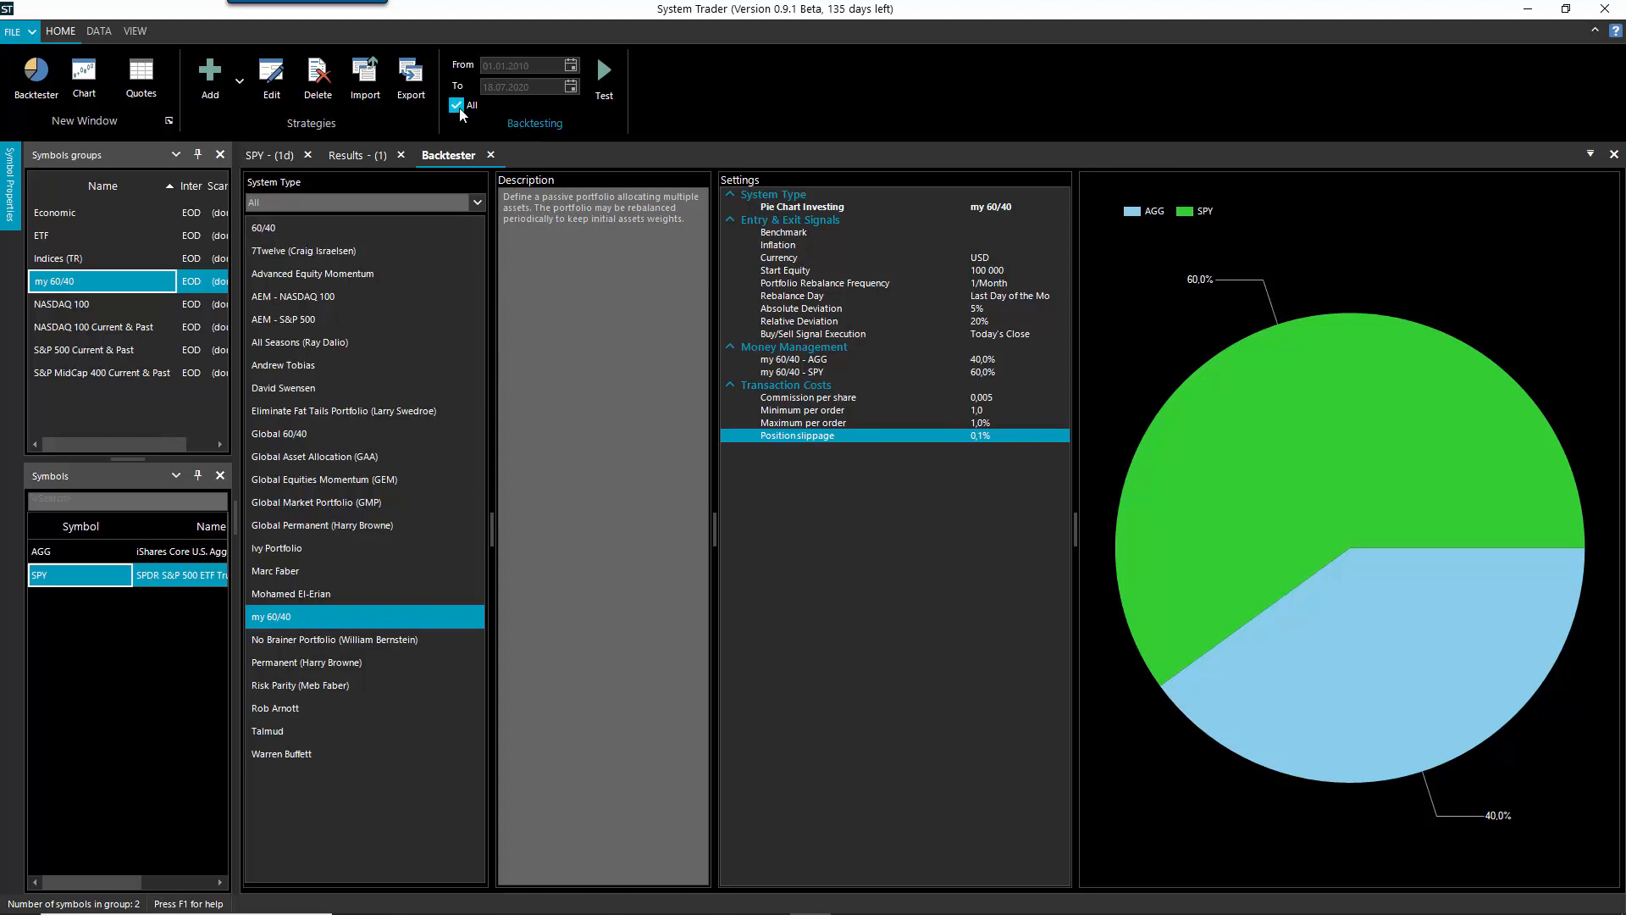
# - Backtest the my 60/40 strategy, accepting the rebalance on 2020-06-30, and examine the starting and ending capital in the summary
pyautogui.click(604, 75)
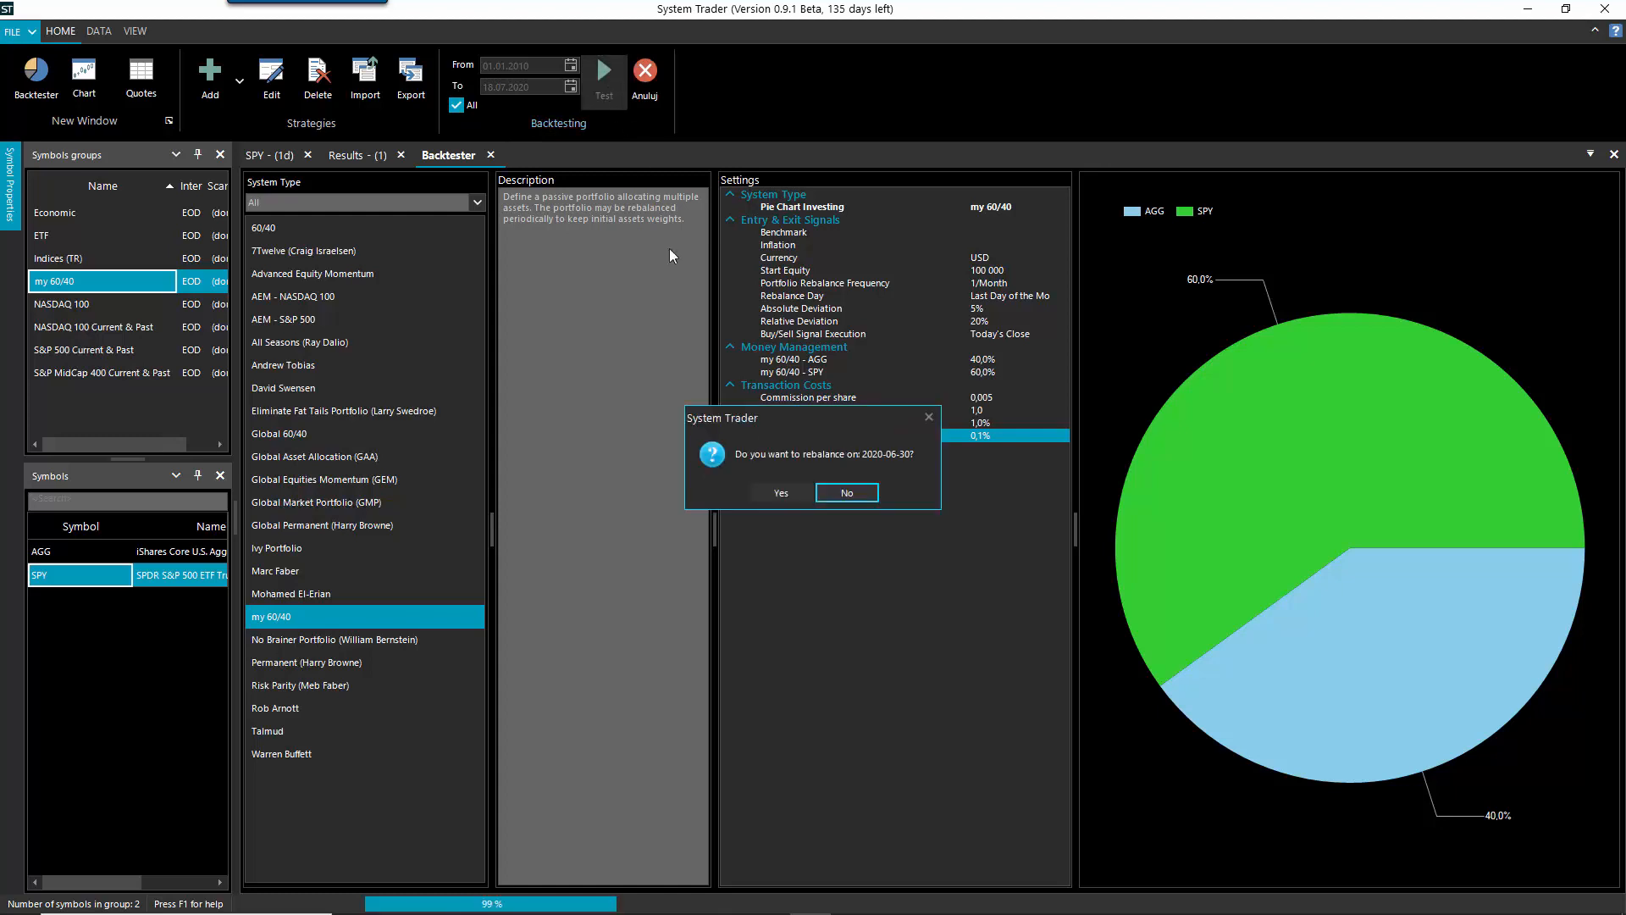
pyautogui.click(775, 494)
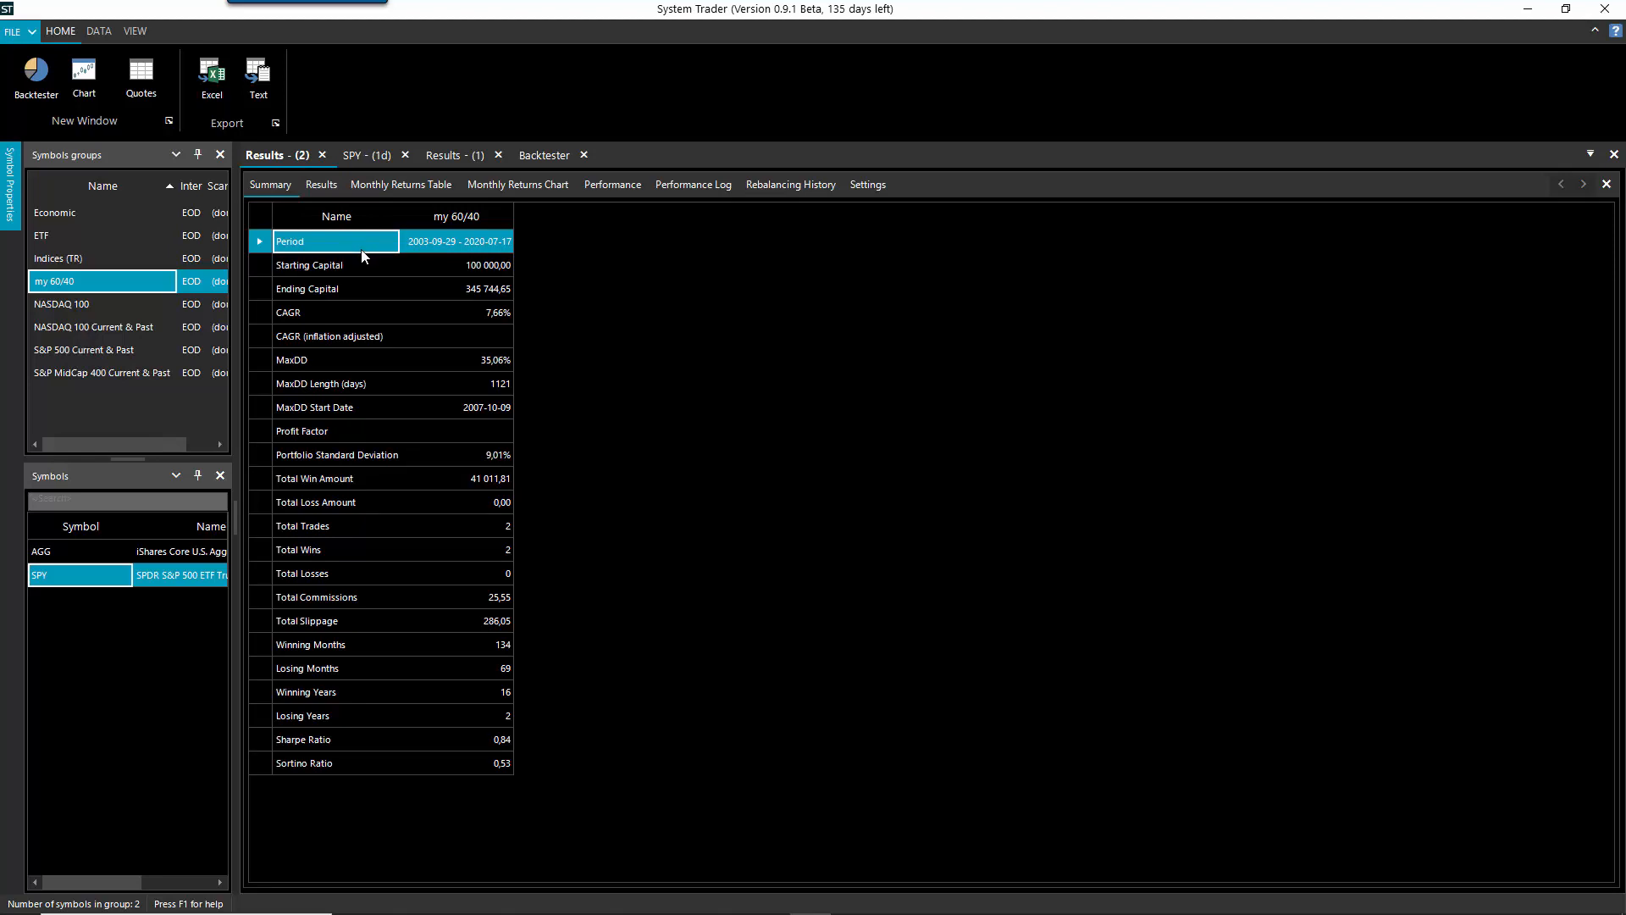
pyautogui.click(435, 266)
pyautogui.click(443, 288)
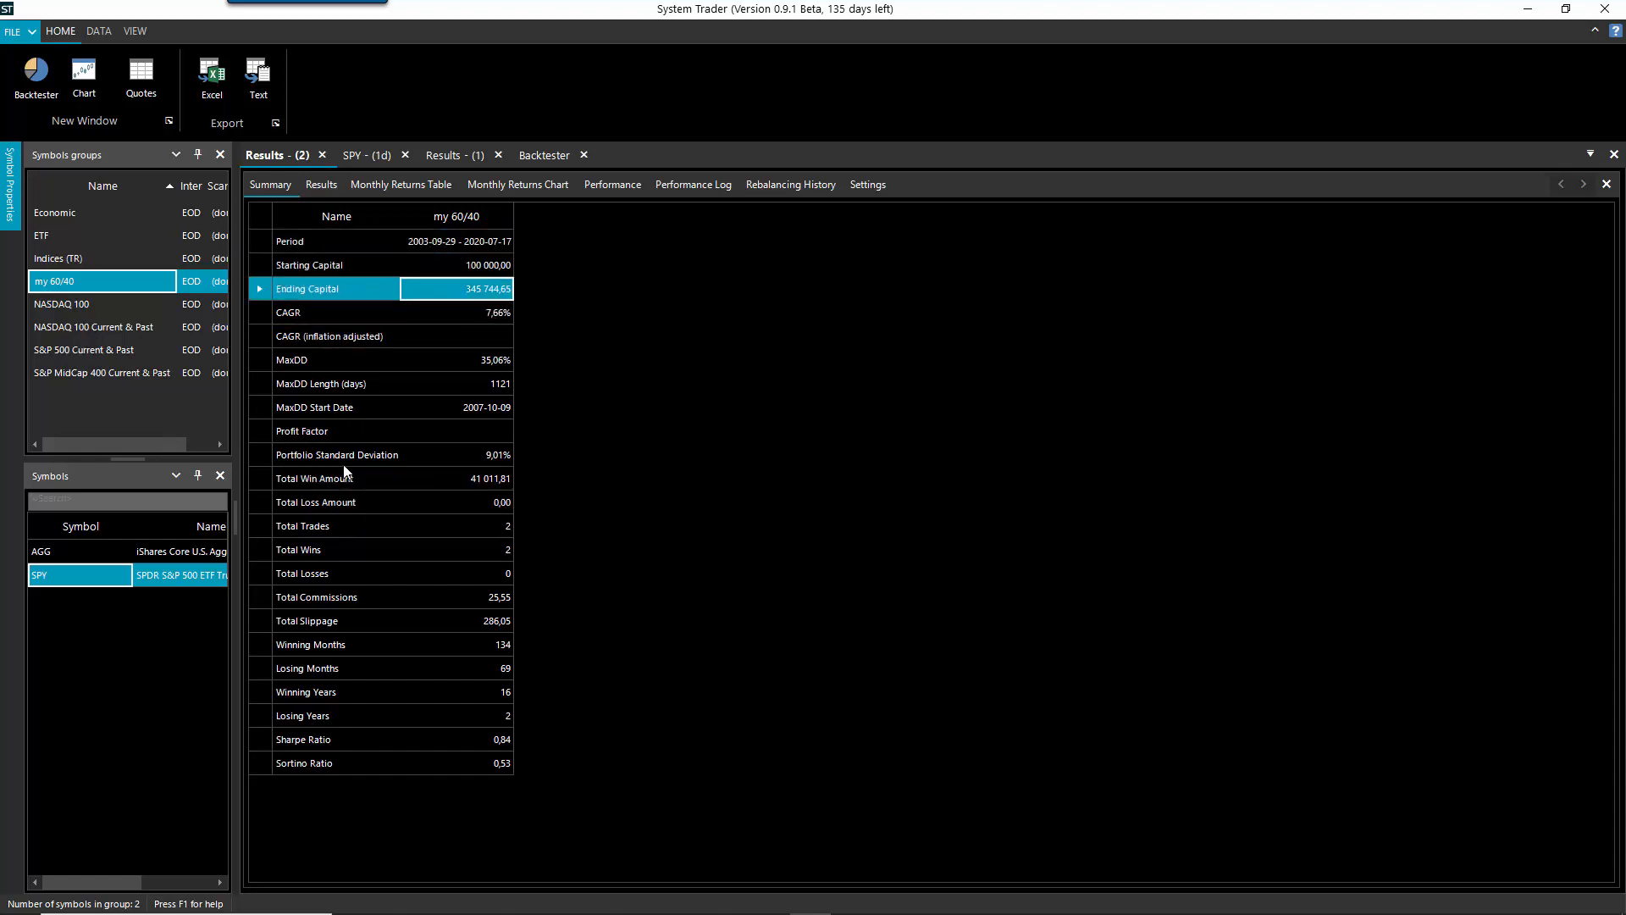
# - Examine the strategy's monthly returns table and logarithmic performance curve, and return to the backtester
pyautogui.click(402, 189)
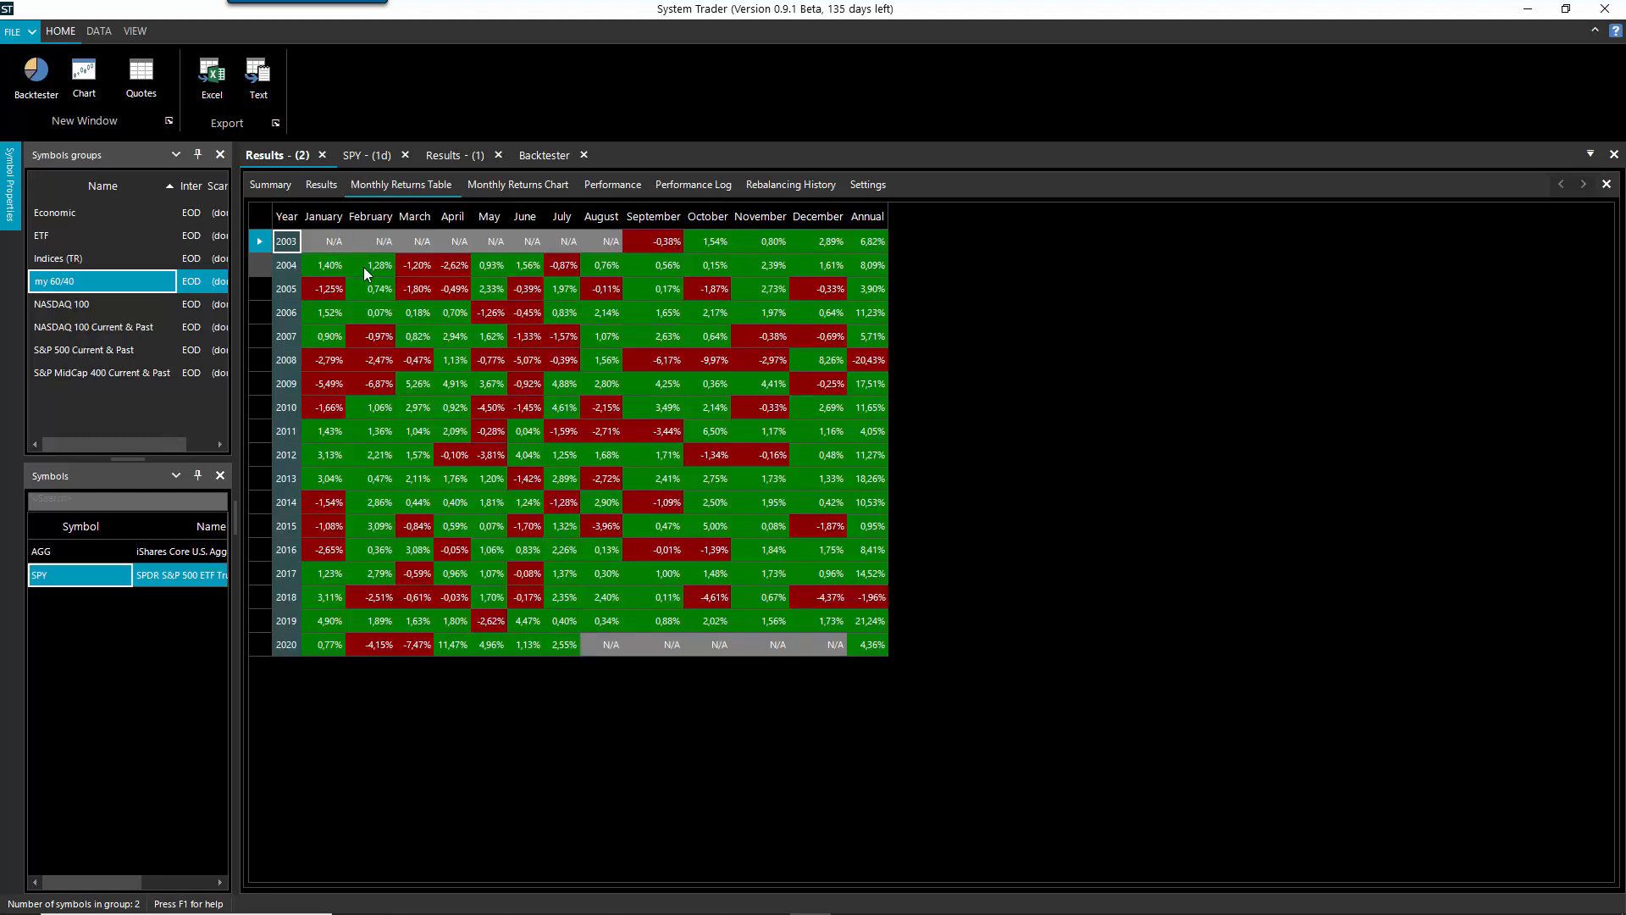
pyautogui.click(564, 645)
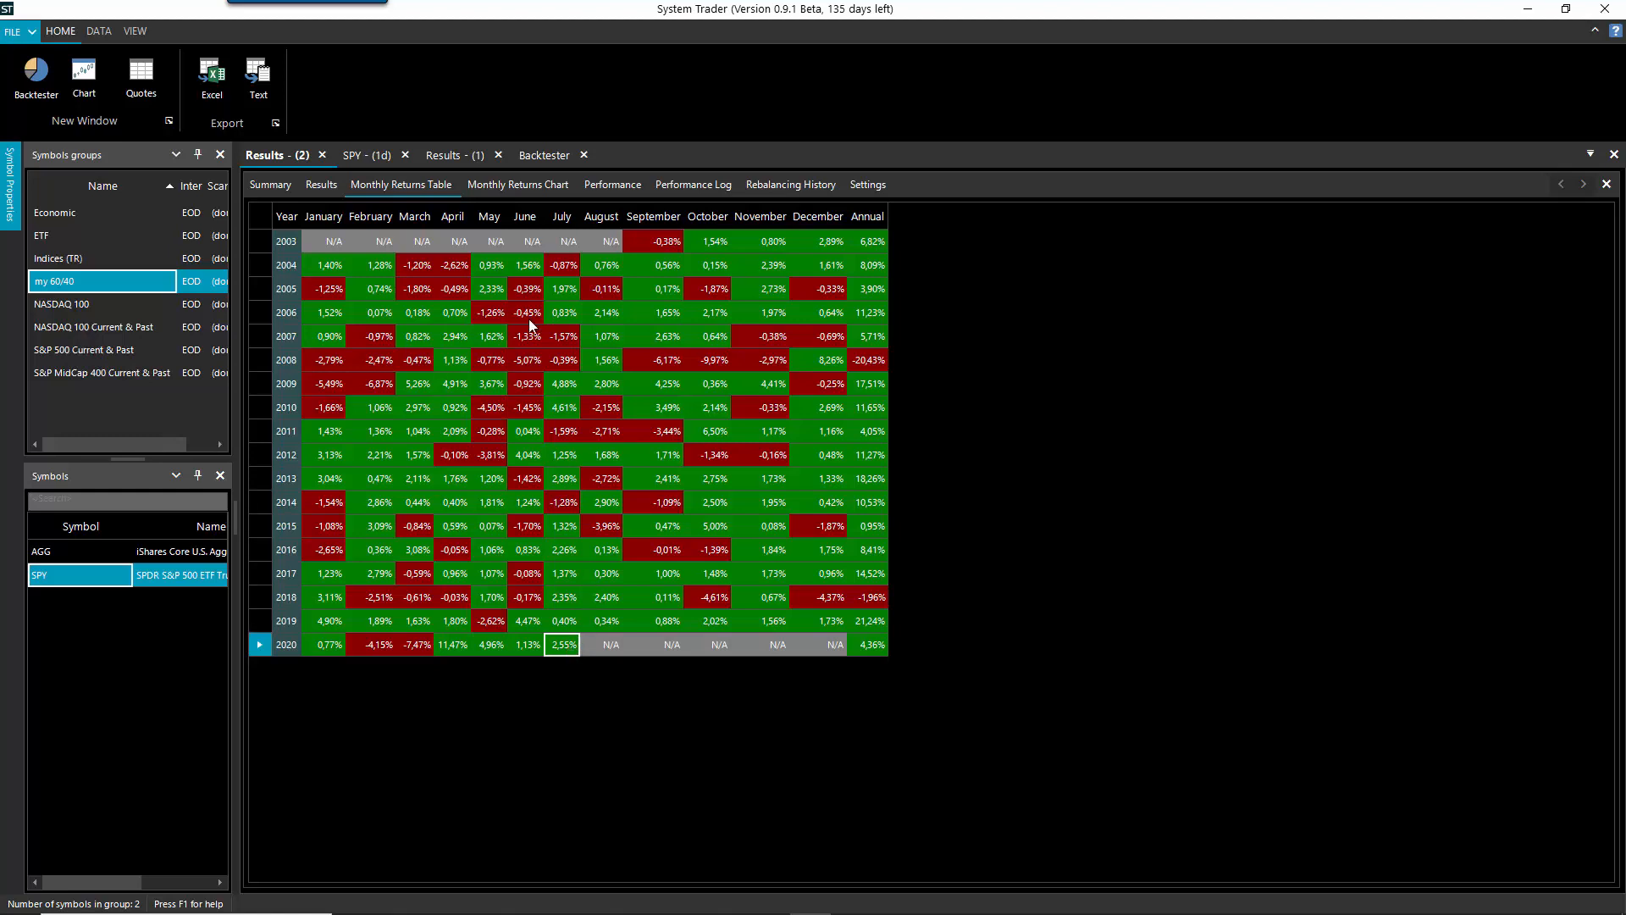
pyautogui.click(674, 188)
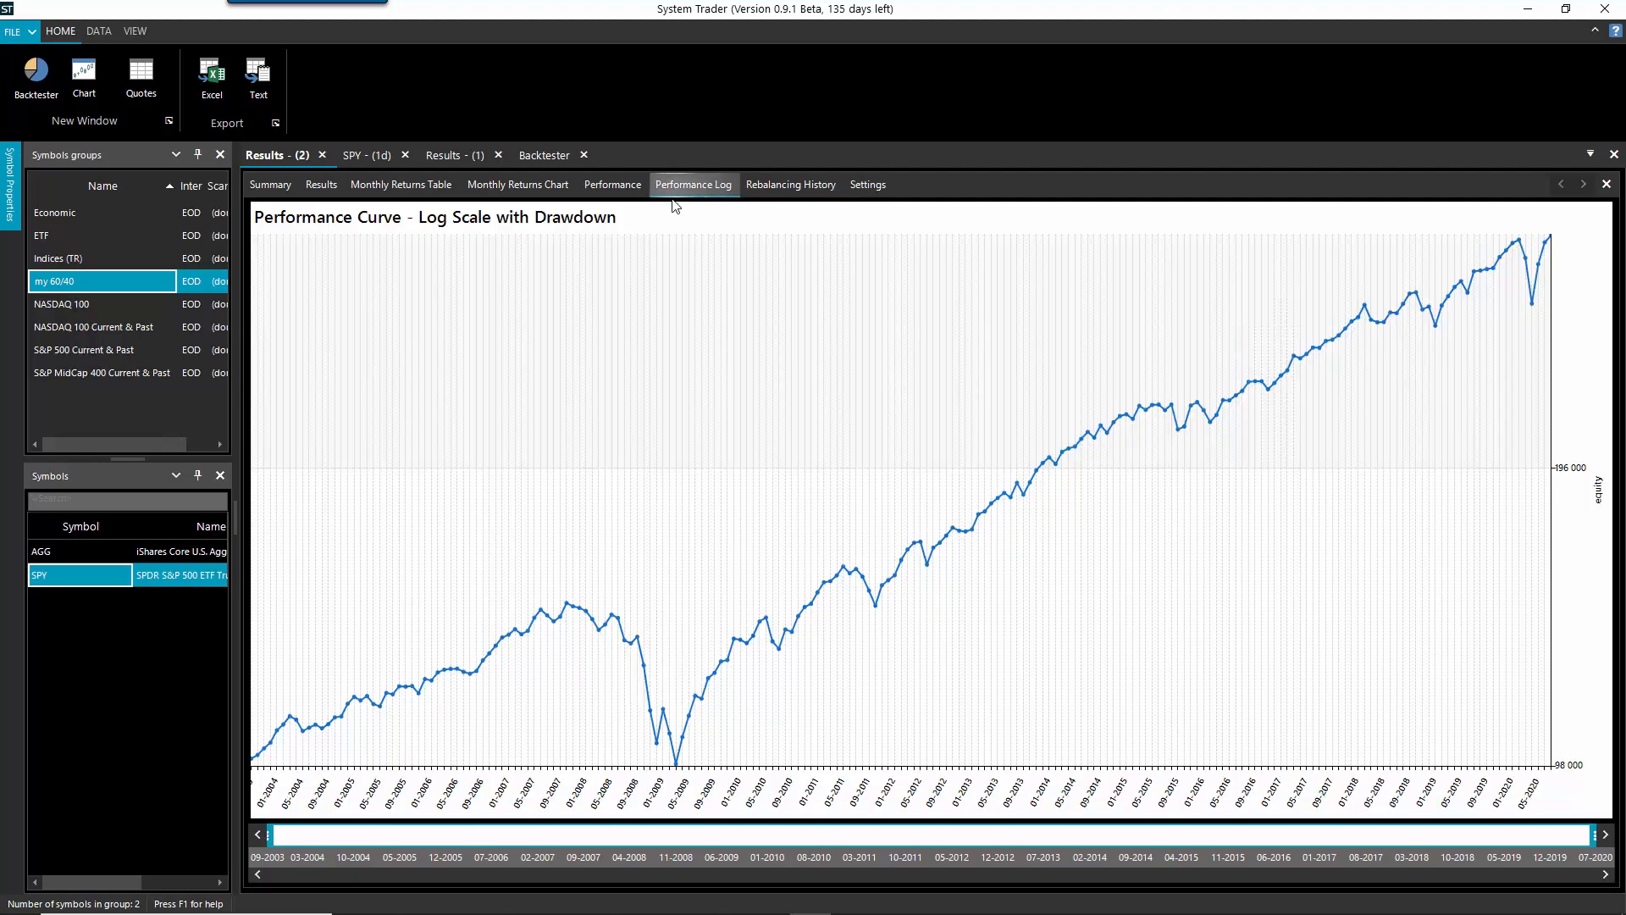
pyautogui.click(542, 156)
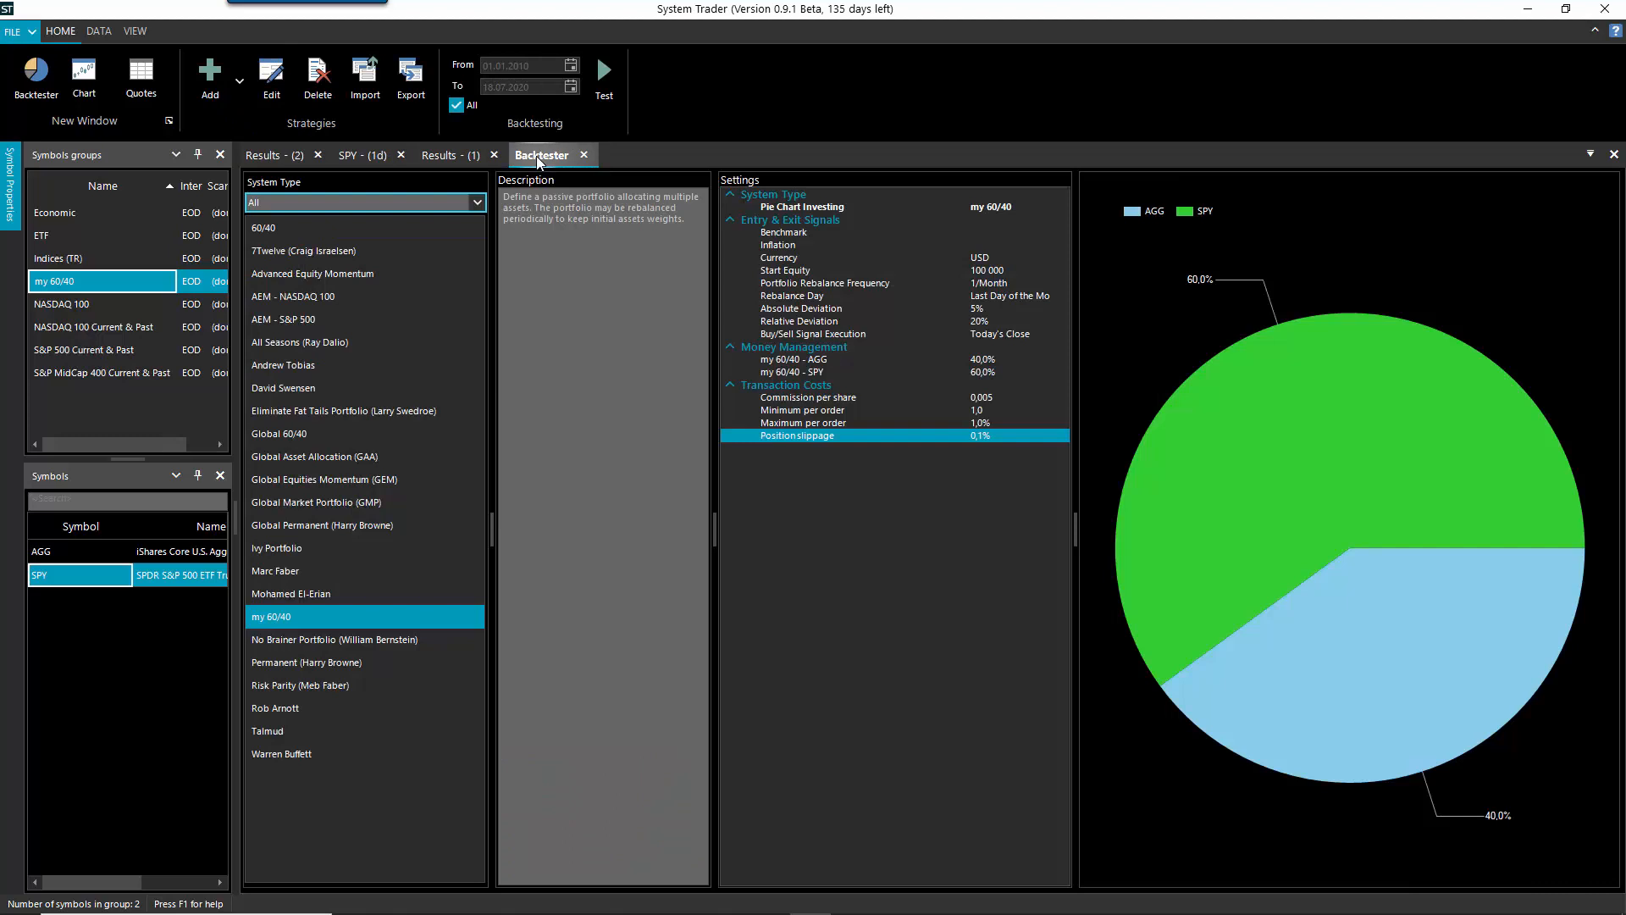